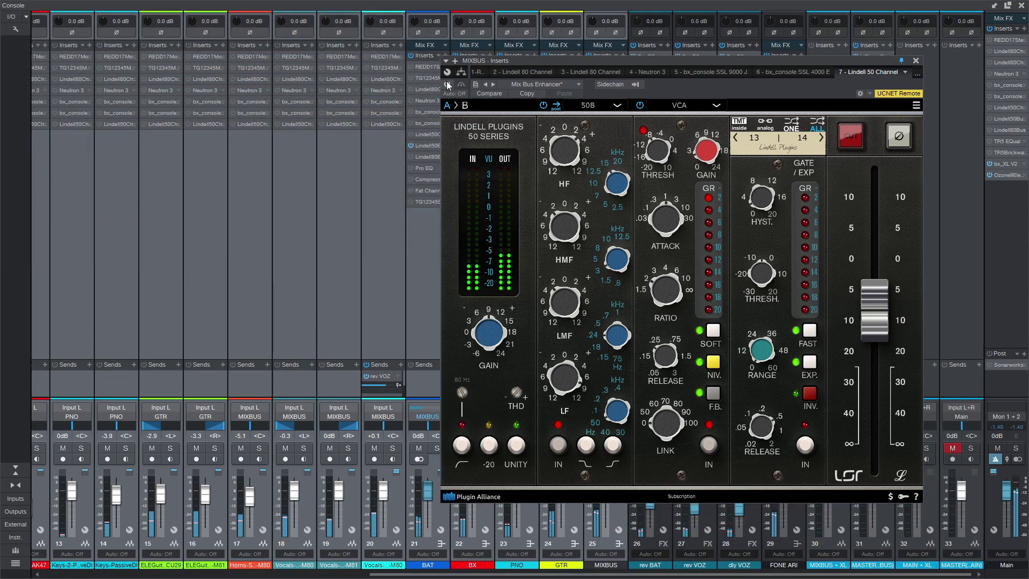
Lower the output fader of the MIXBUS Lindell 50 Channel slightly, toggling the plug-in's bypass to compare levels.
{"action": "left_click", "coordinate": [448, 85]}
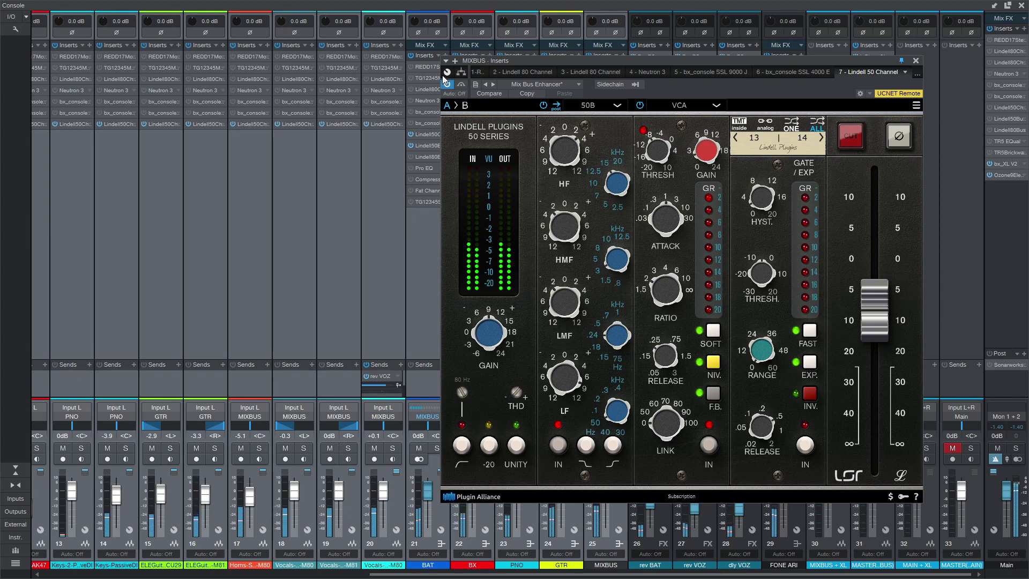
{"action": "left_click_drag", "start_coordinate": [888, 316], "coordinate": [886, 323]}
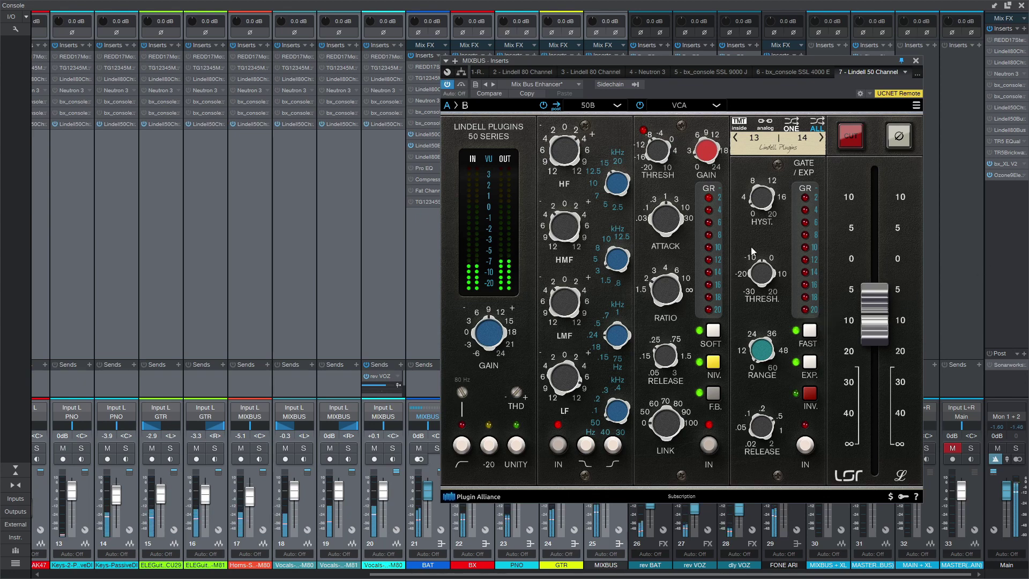
{"action": "left_click", "coordinate": [447, 85]}
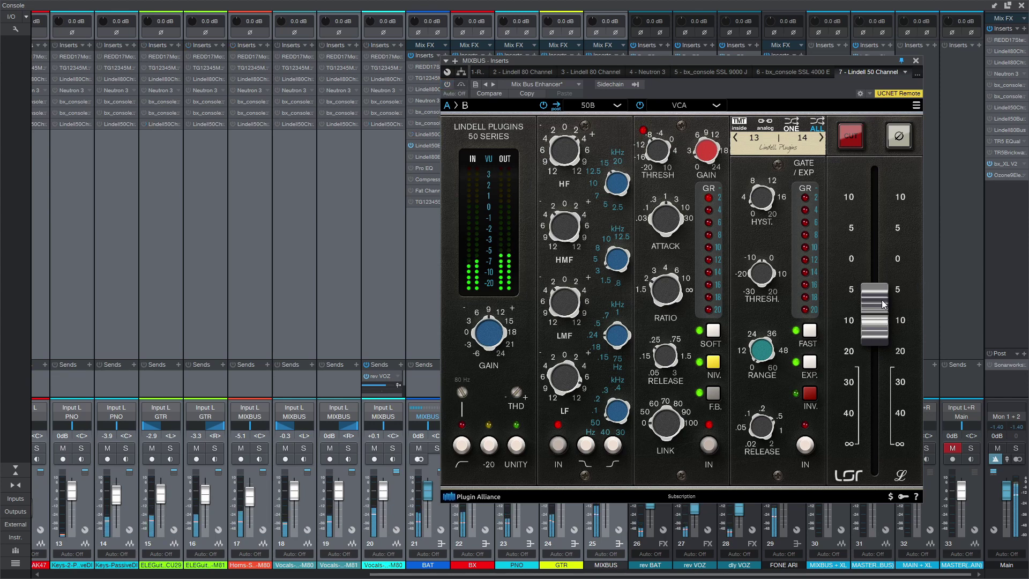
{"action": "left_click_drag", "start_coordinate": [884, 303], "coordinate": [885, 317]}
{"action": "left_click", "coordinate": [447, 85]}
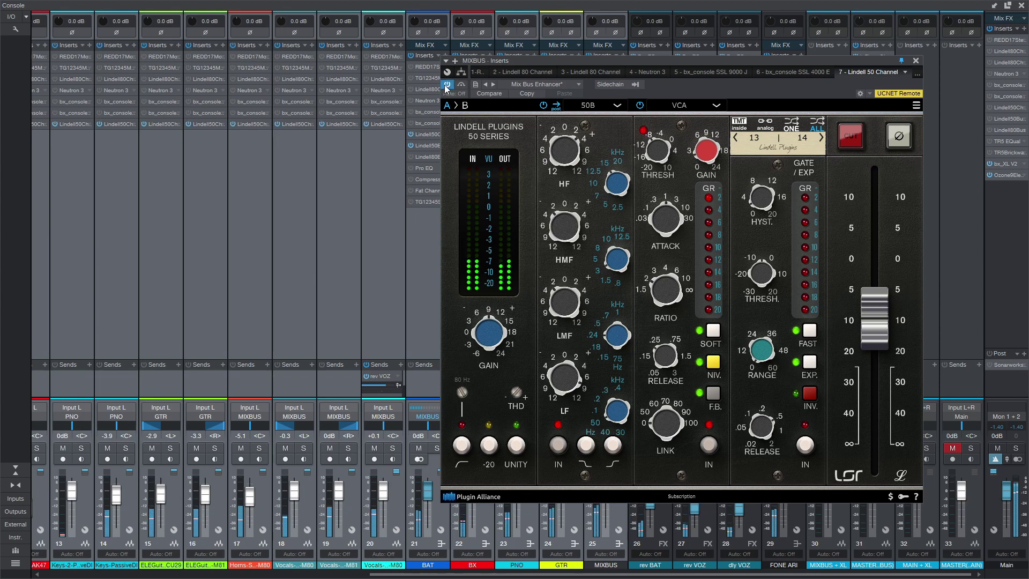
{"action": "left_click_drag", "start_coordinate": [877, 335], "coordinate": [877, 330]}
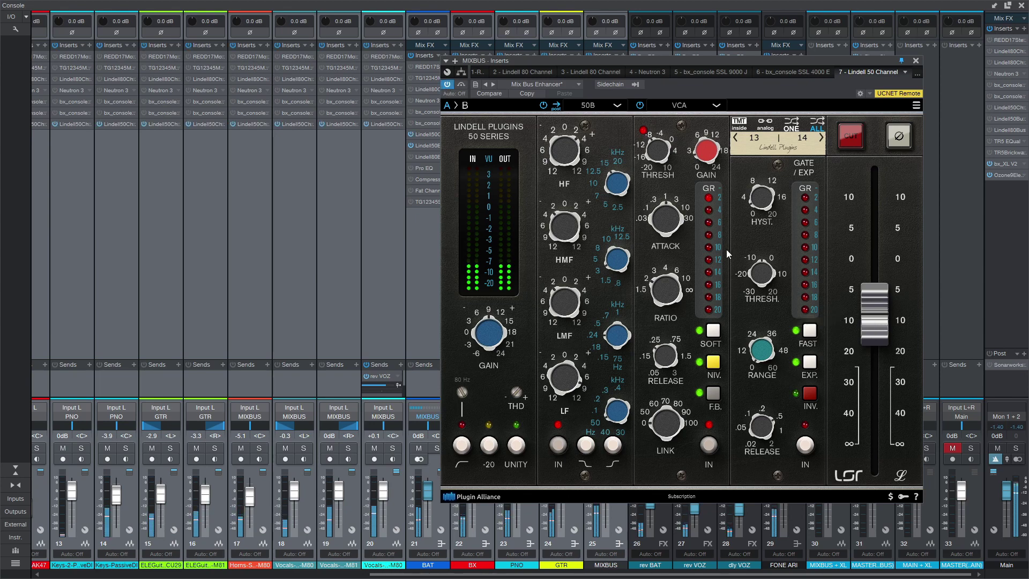
{"action": "left_click", "coordinate": [448, 84]}
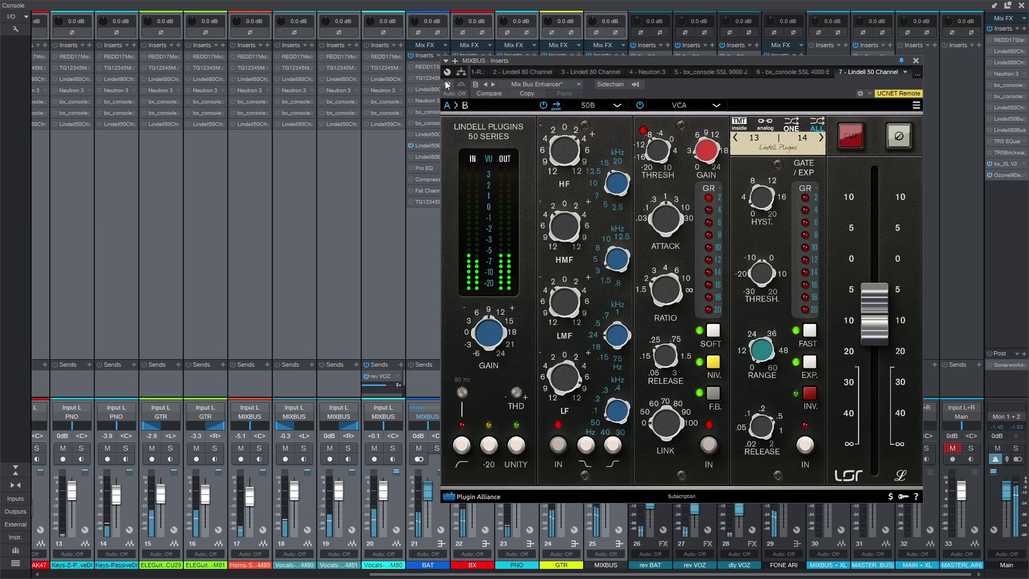
{"action": "left_click", "coordinate": [447, 84]}
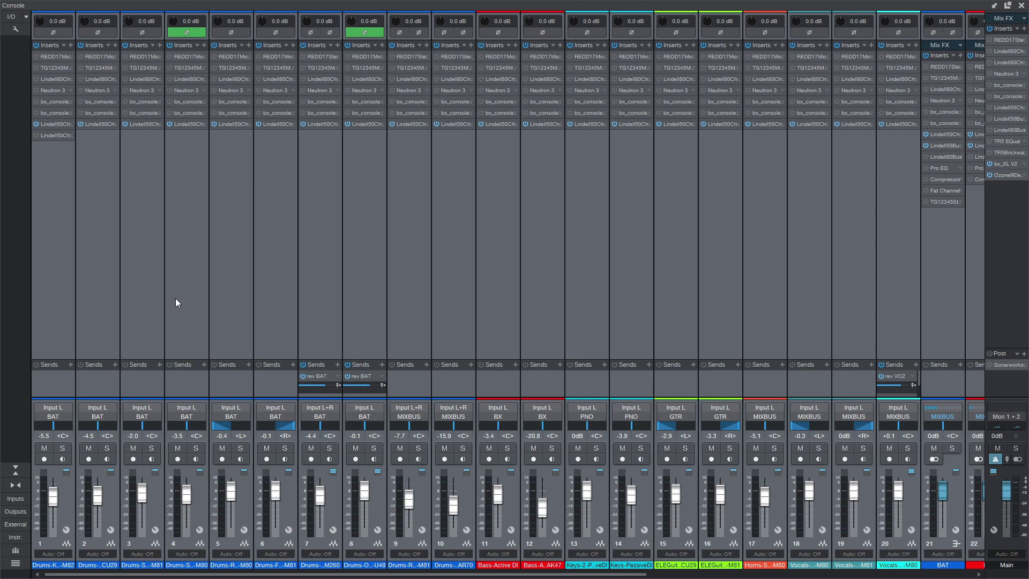
View the Lindell 50 Channel on the snare top track and close both open plug-in windows.
{"action": "left_click", "coordinate": [146, 126]}
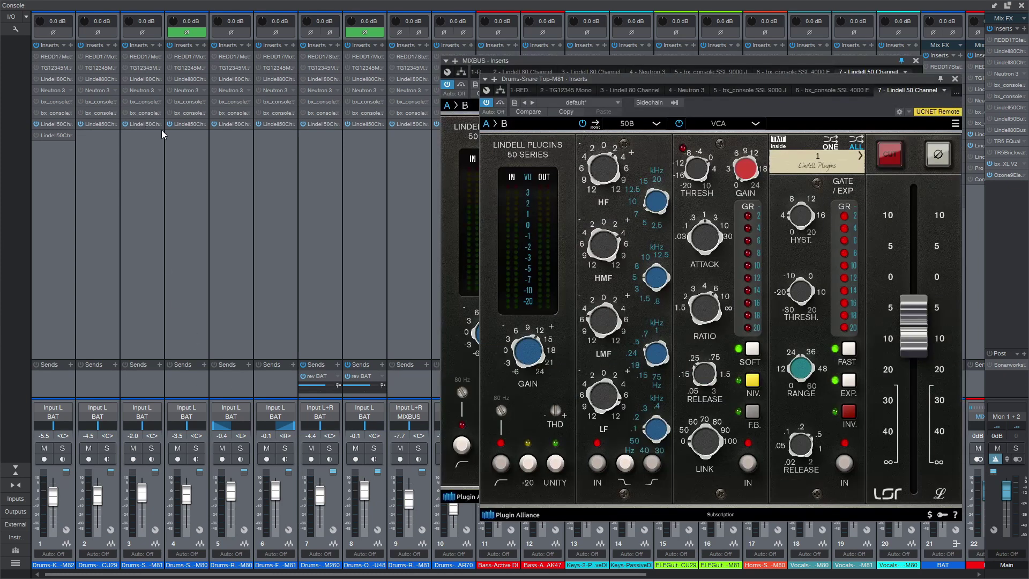
{"action": "left_click", "coordinate": [902, 60]}
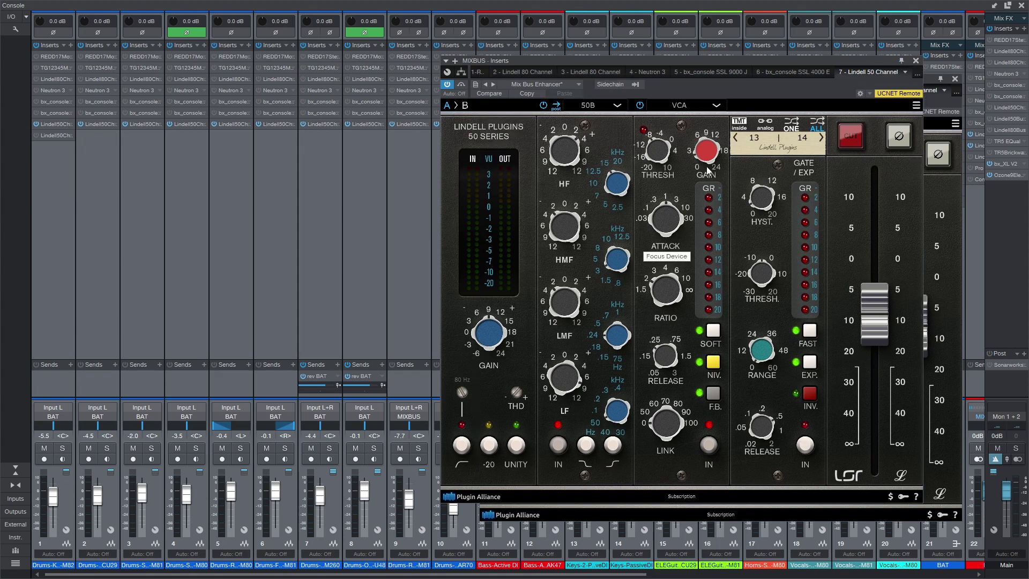
{"action": "left_click", "coordinate": [916, 61]}
{"action": "left_click", "coordinate": [955, 78]}
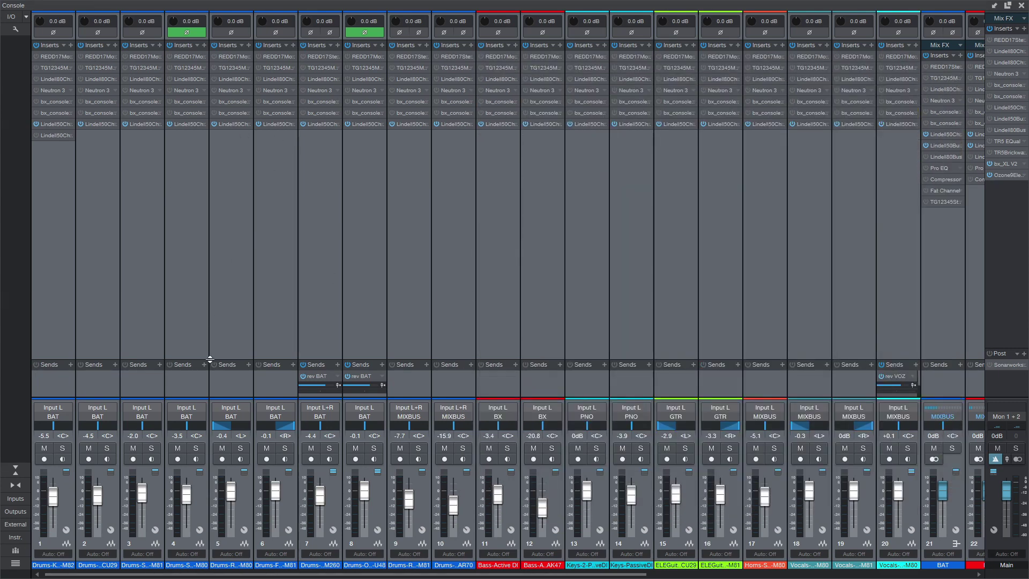
View the bx_console SSL 9000 J on the drum room track and the Lindell 50 Channel on MIXBUS, closing each.
{"action": "left_click", "coordinate": [410, 102]}
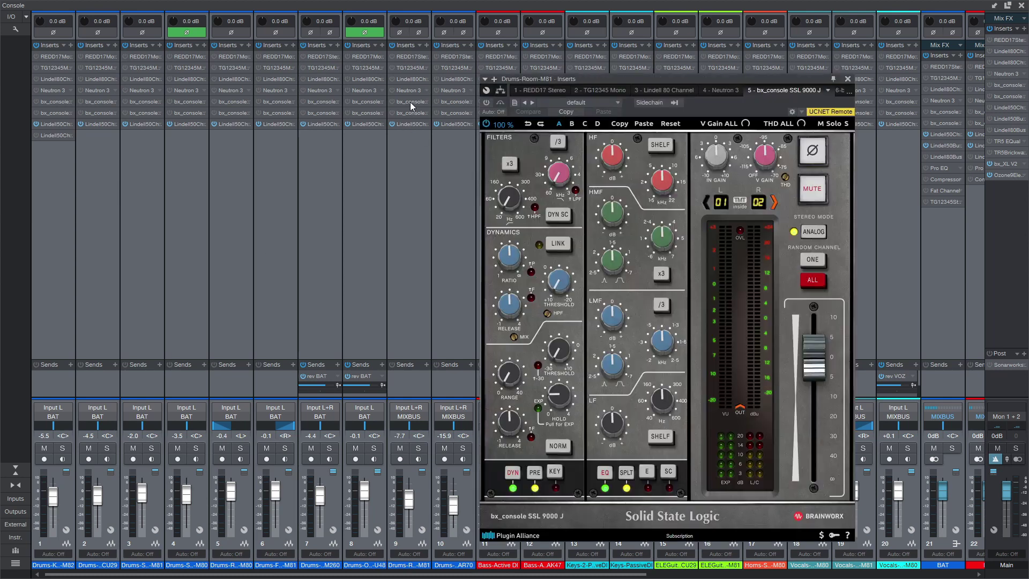
{"action": "left_click", "coordinate": [848, 79]}
{"action": "left_click_drag", "start_coordinate": [490, 575], "coordinate": [828, 575]}
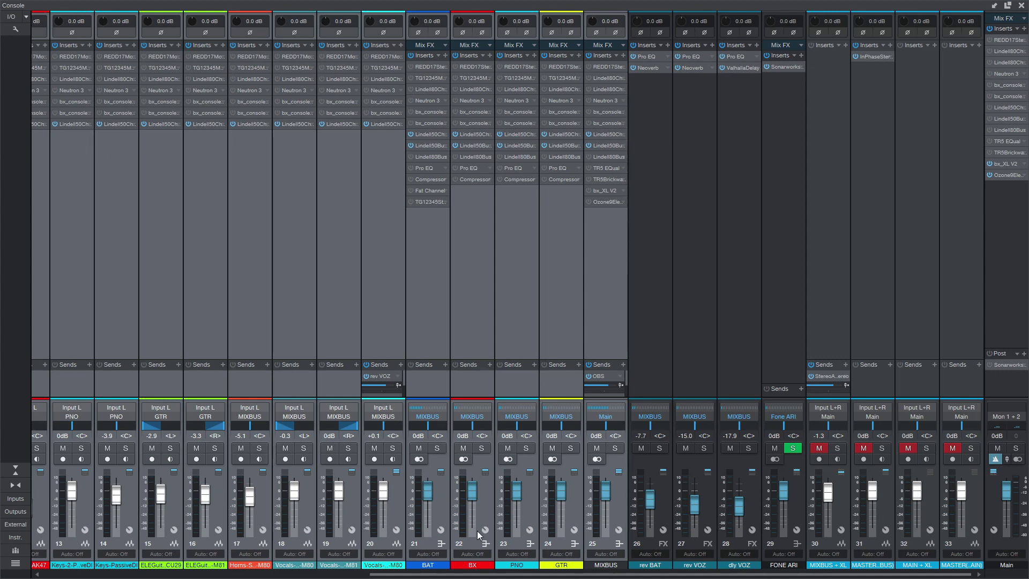
{"action": "double_click", "coordinate": [603, 134]}
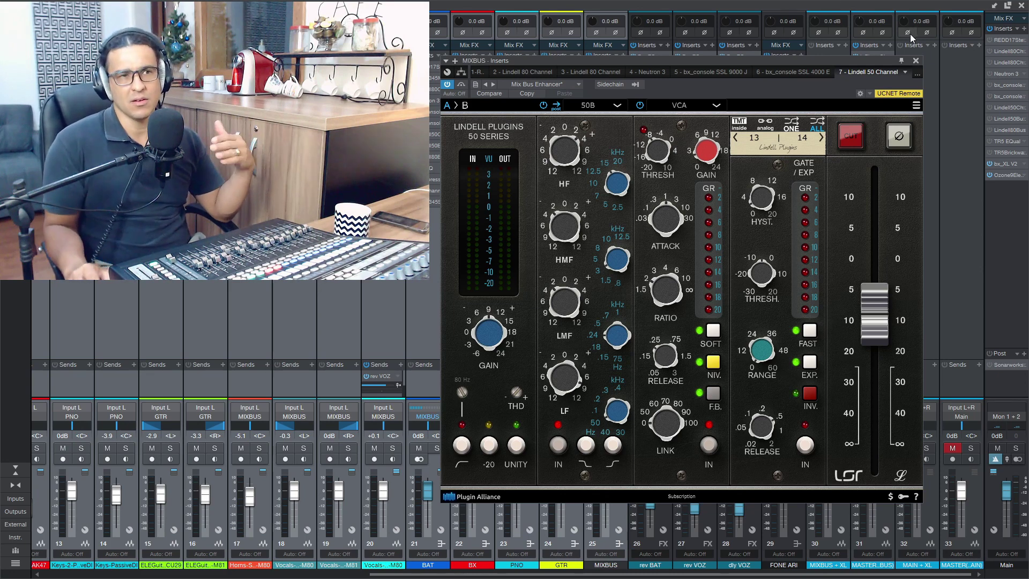
{"action": "left_click", "coordinate": [915, 60]}
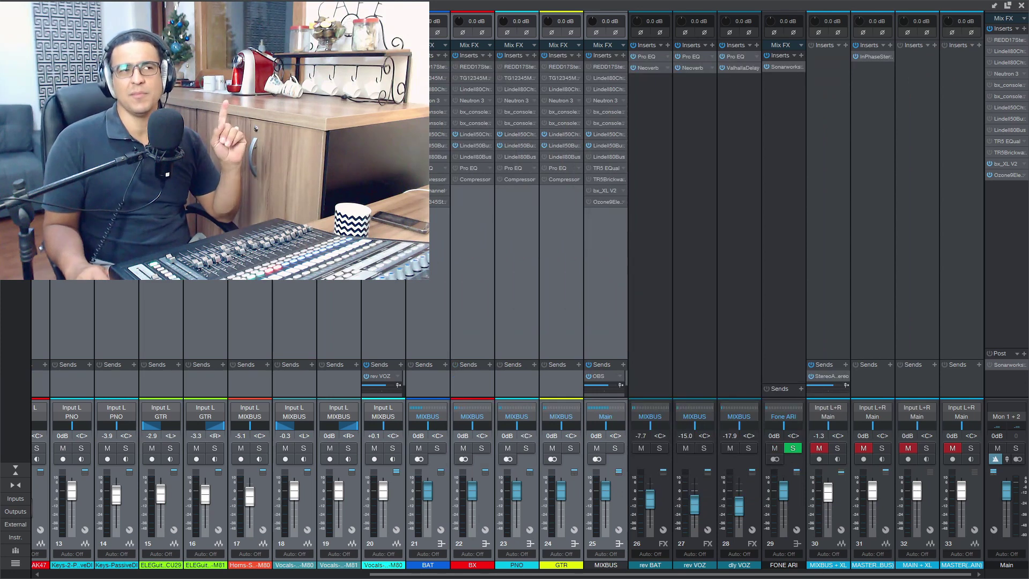
Open the second Lindell 50 Channel insert on the Kick In track and place its window over the middle of the console.
{"action": "left_click_drag", "start_coordinate": [485, 574], "coordinate": [134, 574]}
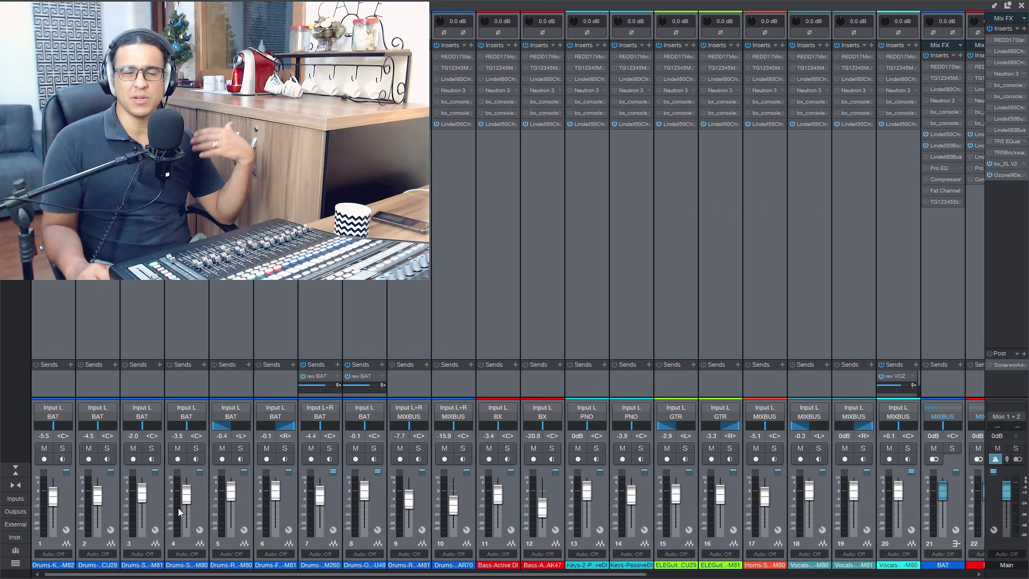
{"action": "left_click", "coordinate": [54, 135]}
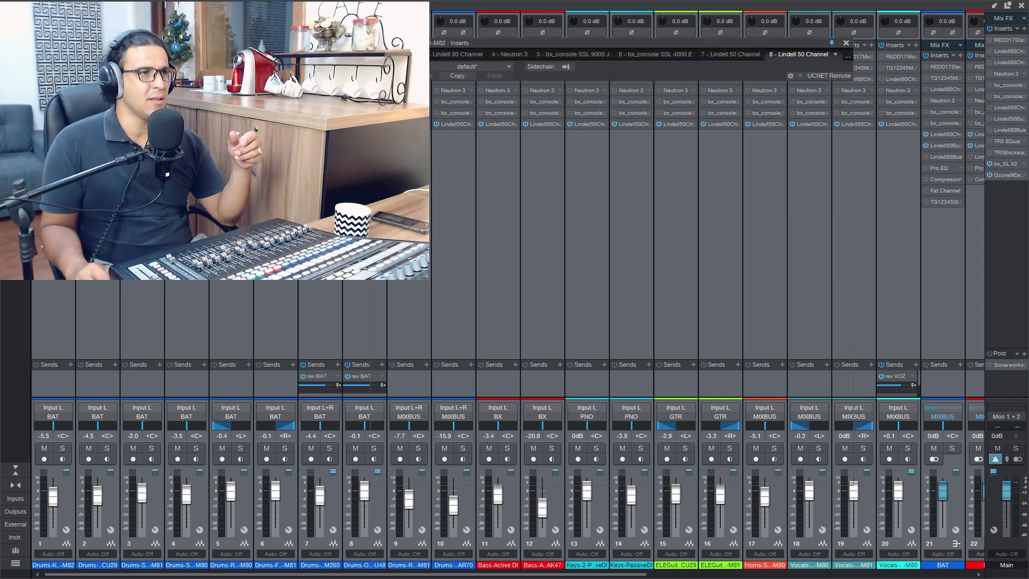
{"action": "left_click_drag", "start_coordinate": [547, 45], "coordinate": [458, 49]}
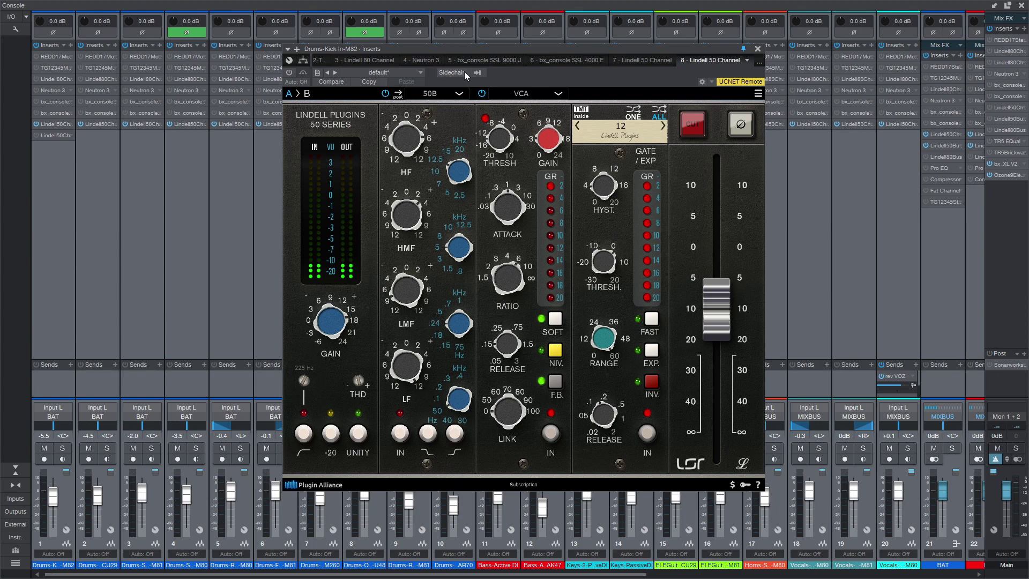
{"action": "left_click_drag", "start_coordinate": [476, 52], "coordinate": [589, 49]}
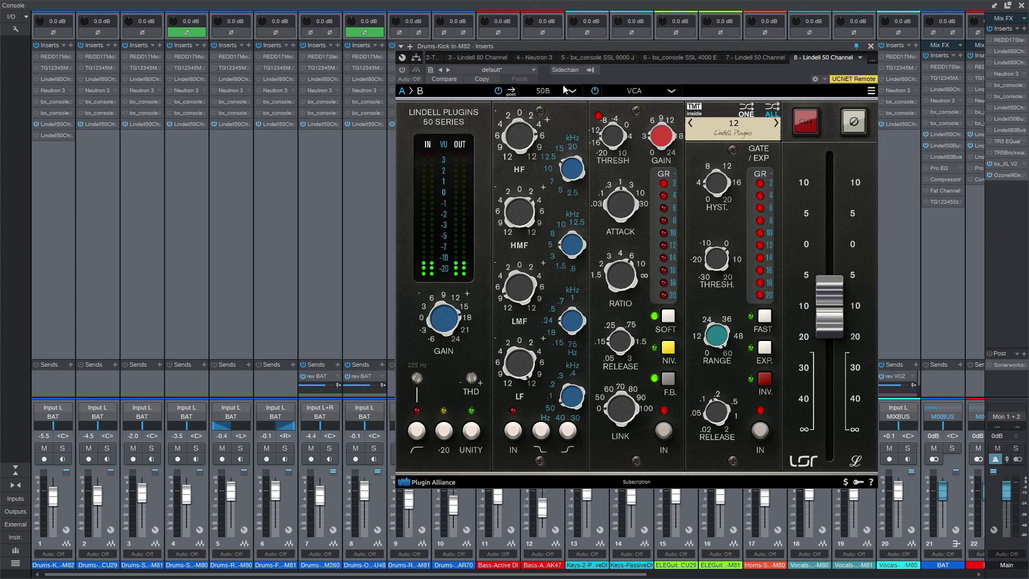
{"action": "left_click_drag", "start_coordinate": [570, 48], "coordinate": [458, 55]}
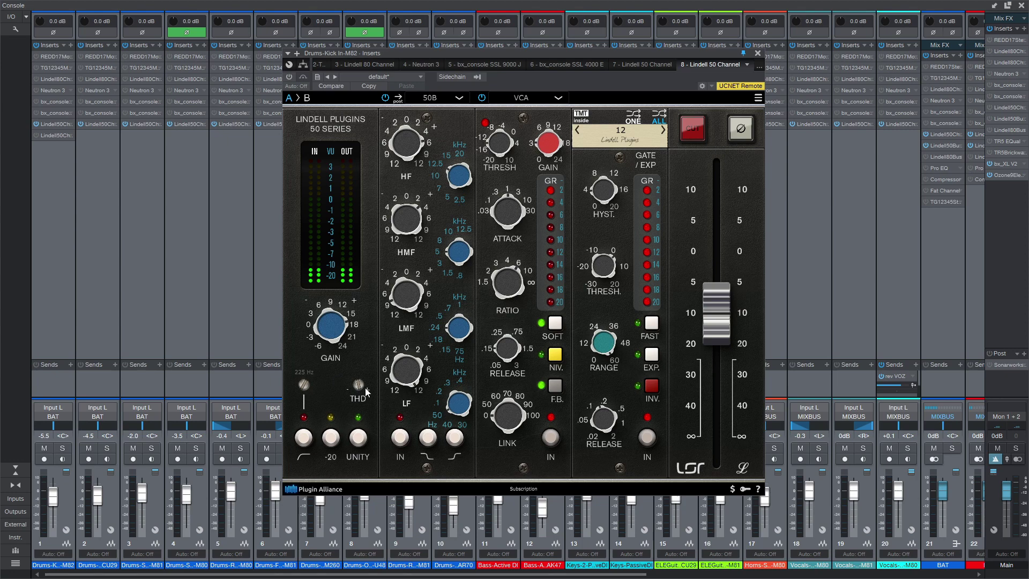
Set the preamp's high-pass filter to 274 Hz and try out its THD, -20 pad, unity and gain controls.
{"action": "mouse_move", "coordinate": [357, 387]}
{"action": "mouse_move", "coordinate": [358, 387]}
{"action": "left_mouse_down"}
{"action": "mouse_move", "coordinate": [368, 358]}
{"action": "mouse_move", "coordinate": [366, 374]}
{"action": "left_mouse_up"}
{"action": "mouse_move", "coordinate": [361, 384]}
{"action": "left_click", "coordinate": [303, 432]}
{"action": "left_click_drag", "start_coordinate": [307, 378], "coordinate": [318, 334]}
{"action": "left_click", "coordinate": [331, 439]}
{"action": "left_click", "coordinate": [357, 438]}
{"action": "mouse_move", "coordinate": [337, 337]}
{"action": "mouse_move", "coordinate": [336, 337]}
{"action": "left_mouse_down"}
{"action": "mouse_move", "coordinate": [329, 322]}
{"action": "mouse_move", "coordinate": [324, 348]}
{"action": "left_mouse_up"}
{"action": "left_click", "coordinate": [359, 436]}
Cycle the EQ module through its 50A and 50B types and set it to the 60 graphic EQ.
{"action": "left_click", "coordinate": [461, 98]}
{"action": "left_click", "coordinate": [454, 107]}
{"action": "left_click", "coordinate": [450, 100]}
{"action": "left_click", "coordinate": [426, 114]}
{"action": "left_click", "coordinate": [433, 98]}
{"action": "left_click", "coordinate": [426, 125]}
{"action": "left_click", "coordinate": [427, 99]}
{"action": "left_click", "coordinate": [420, 135]}
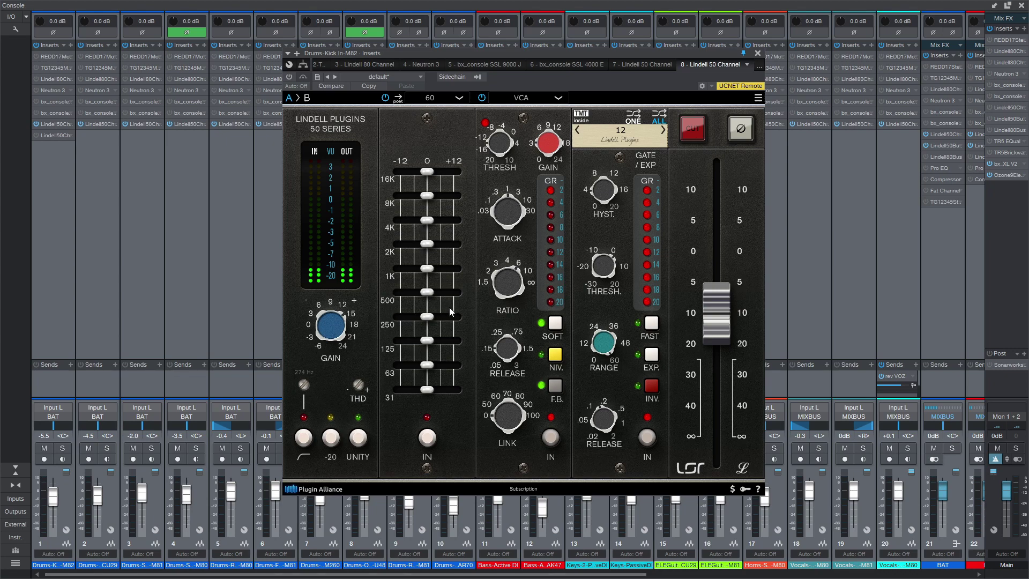
Toggle the graphic EQ in and out, and boost the 8K, 2K and 500 sliders while cutting 4K and 1K.
{"action": "left_click", "coordinate": [427, 437]}
{"action": "left_click", "coordinate": [430, 439]}
{"action": "left_click_drag", "start_coordinate": [427, 244], "coordinate": [456, 245]}
{"action": "left_click_drag", "start_coordinate": [427, 197], "coordinate": [434, 197]}
{"action": "left_click_drag", "start_coordinate": [425, 269], "coordinate": [438, 293]}
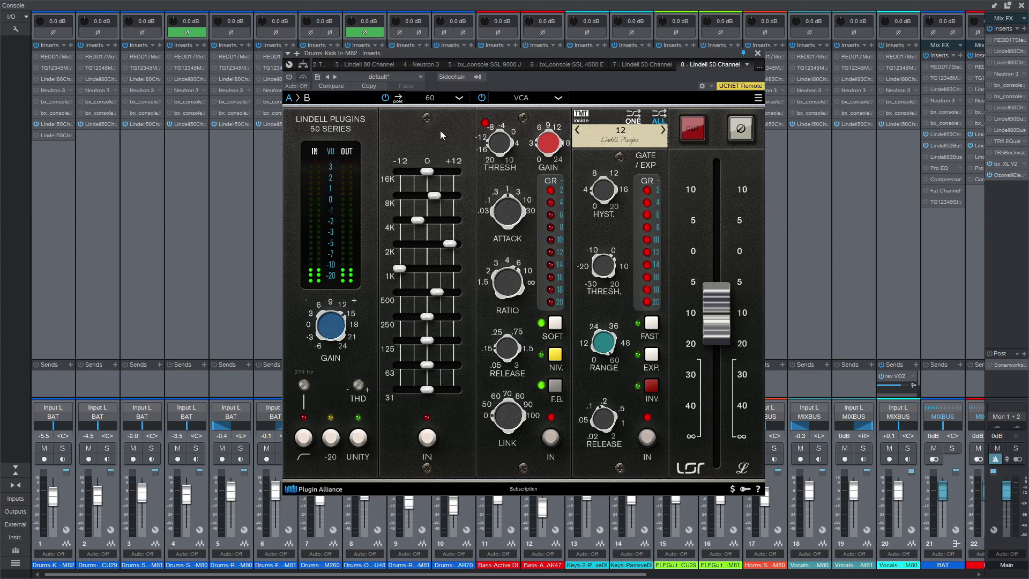
Compare the 50B EQ with the 60, and on the 60 raise the 500 and 125 sliders and lower the 250.
{"action": "left_click", "coordinate": [443, 98]}
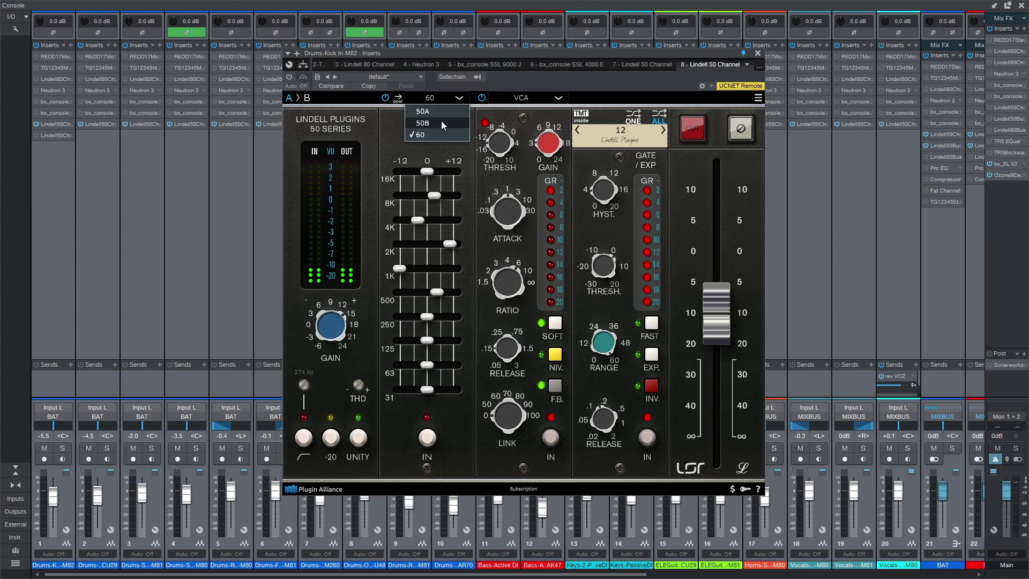
{"action": "left_click", "coordinate": [442, 123]}
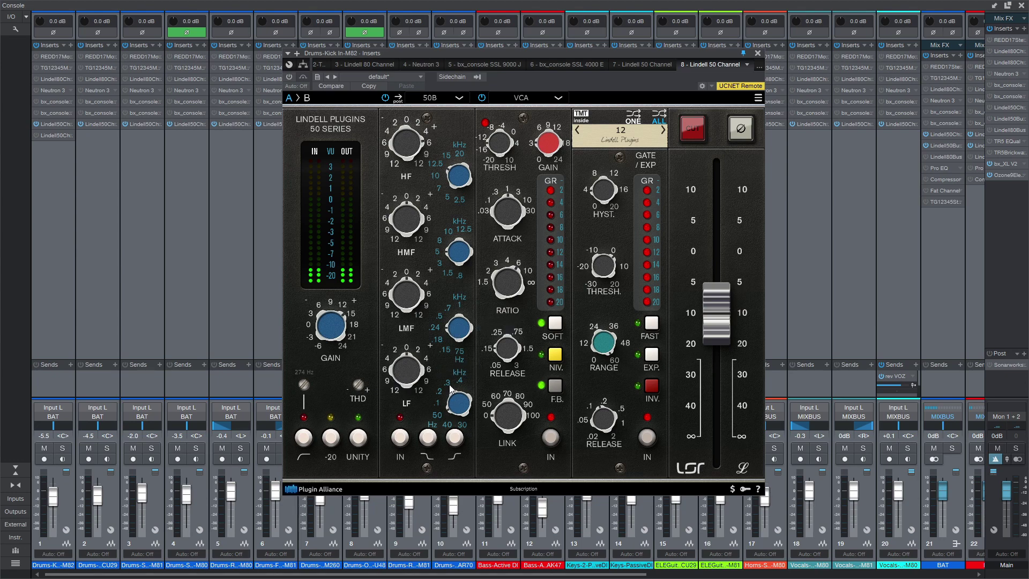
{"action": "left_click", "coordinate": [458, 98]}
{"action": "left_click", "coordinate": [426, 135]}
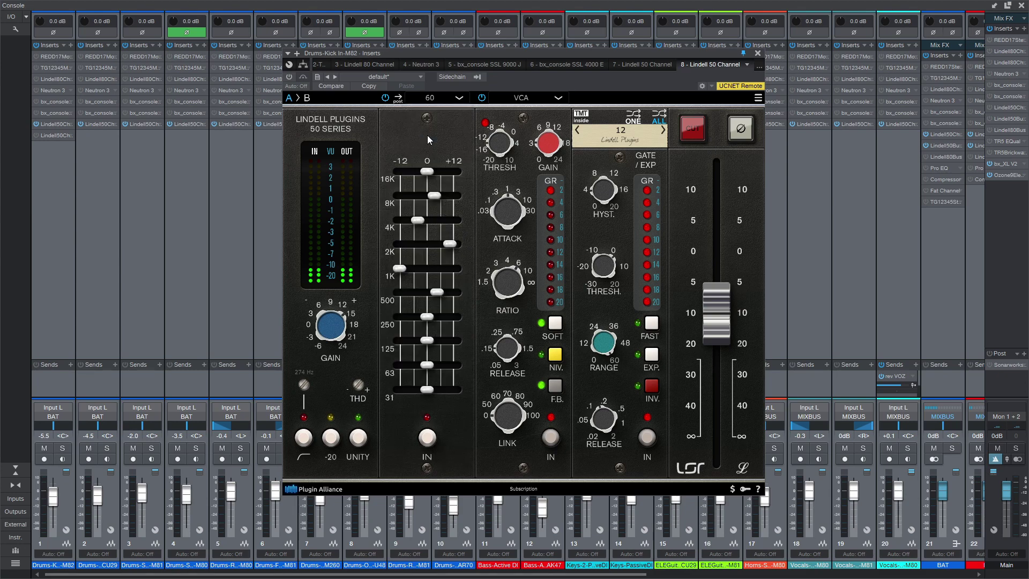
{"action": "left_click_drag", "start_coordinate": [436, 292], "coordinate": [433, 341]}
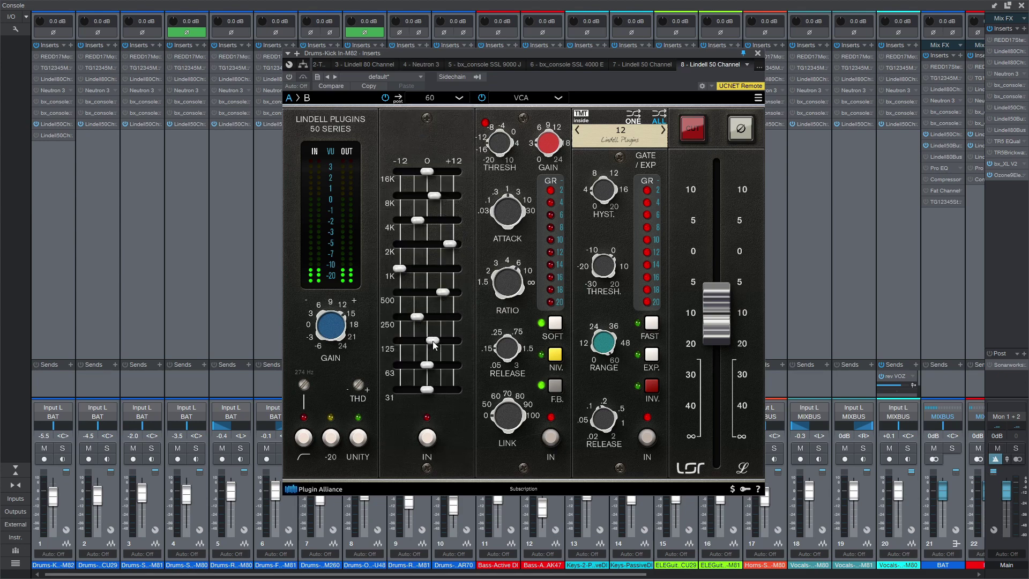
Switch the EQ module back and forth between the 60 and 50B types, leaving it on 50B.
{"action": "left_click", "coordinate": [430, 101]}
{"action": "left_click", "coordinate": [427, 121]}
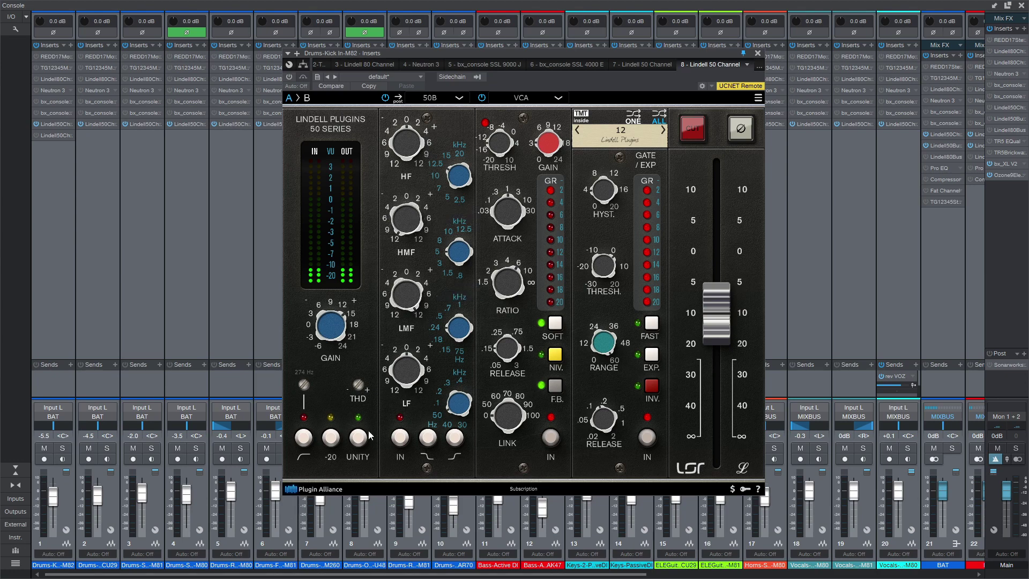
{"action": "left_click", "coordinate": [429, 101]}
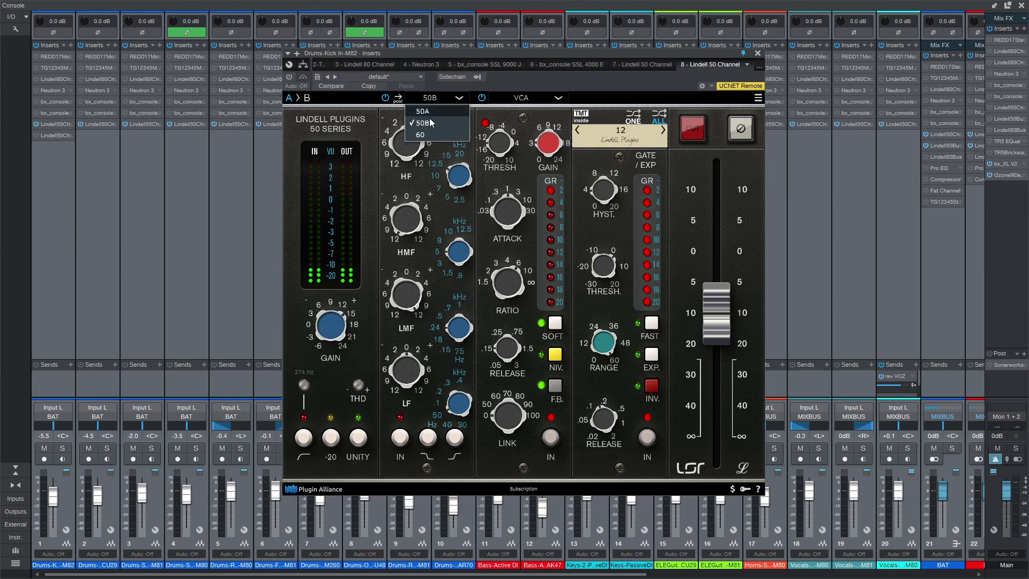
{"action": "left_click", "coordinate": [423, 135]}
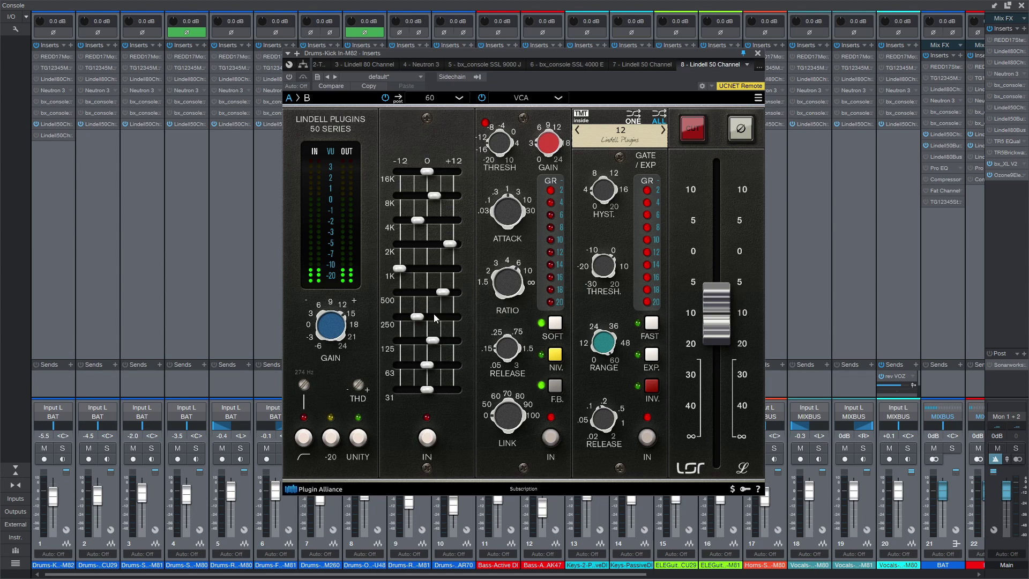
{"action": "left_click", "coordinate": [428, 102]}
{"action": "left_click", "coordinate": [422, 121]}
{"action": "left_click", "coordinate": [429, 98]}
{"action": "left_click", "coordinate": [420, 124]}
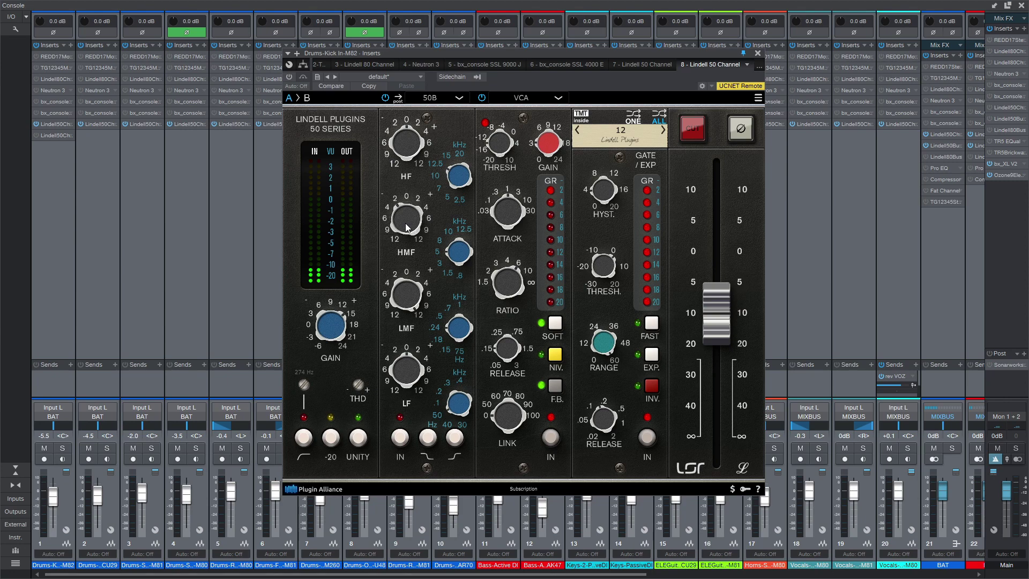
Try small boosts and cuts on the HMF gain knob of the 50B EQ.
{"action": "scroll", "coordinate": [405, 286], "scroll_direction": "up", "scroll_amount": 3}
{"action": "scroll", "coordinate": [410, 225], "scroll_direction": "down", "scroll_amount": 5}
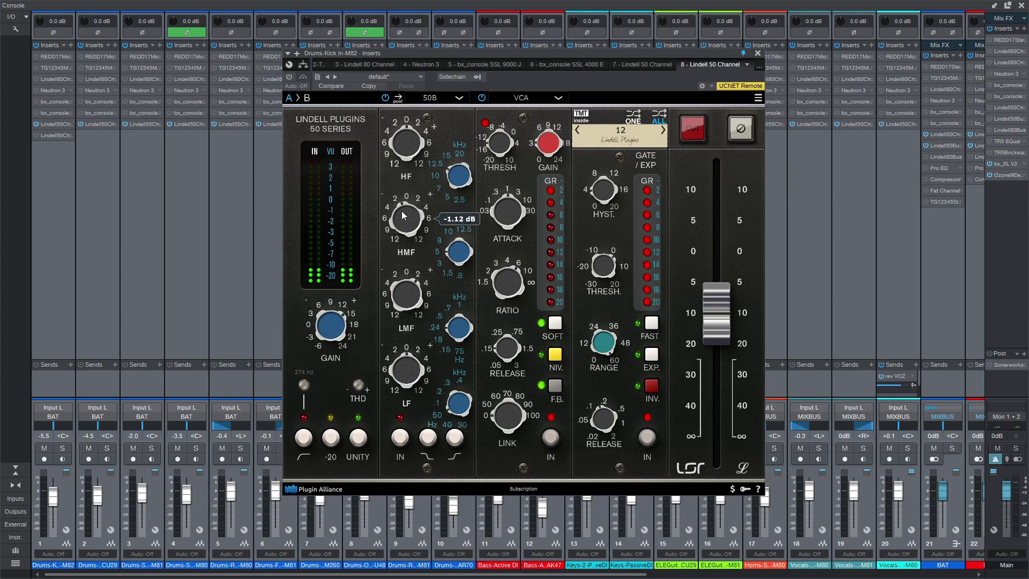
{"action": "left_click_drag", "start_coordinate": [399, 232], "coordinate": [408, 222]}
{"action": "left_click_drag", "start_coordinate": [414, 223], "coordinate": [416, 232]}
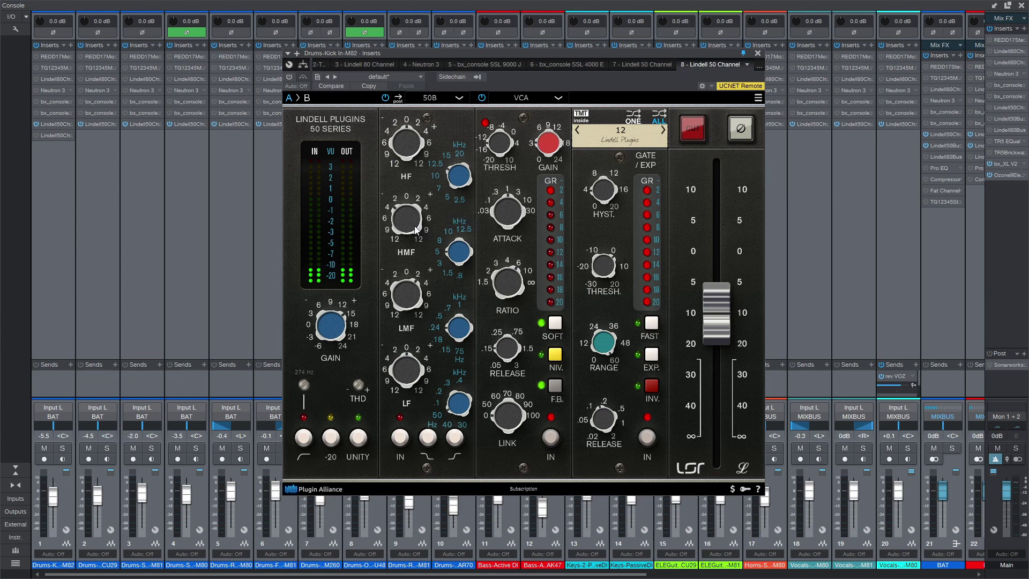
{"action": "mouse_move", "coordinate": [414, 224]}
{"action": "left_mouse_down"}
{"action": "mouse_move", "coordinate": [406, 236]}
{"action": "mouse_move", "coordinate": [406, 219]}
{"action": "left_mouse_up"}
{"action": "left_click_drag", "start_coordinate": [410, 224], "coordinate": [410, 229]}
{"action": "left_click_drag", "start_coordinate": [414, 228], "coordinate": [416, 232]}
{"action": "mouse_move", "coordinate": [416, 233]}
{"action": "mouse_move", "coordinate": [412, 227]}
{"action": "left_mouse_down"}
{"action": "mouse_move", "coordinate": [403, 253]}
{"action": "mouse_move", "coordinate": [403, 225]}
{"action": "mouse_move", "coordinate": [404, 237]}
{"action": "left_mouse_up"}
{"action": "left_click_drag", "start_coordinate": [403, 221], "coordinate": [403, 224]}
Toggle the 50B EQ in and out and try both shelf switches, leaving only the high shelf engaged.
{"action": "left_click", "coordinate": [399, 439]}
{"action": "left_click", "coordinate": [399, 439]}
{"action": "left_click", "coordinate": [399, 439]}
{"action": "left_click", "coordinate": [399, 440]}
{"action": "left_click", "coordinate": [434, 440]}
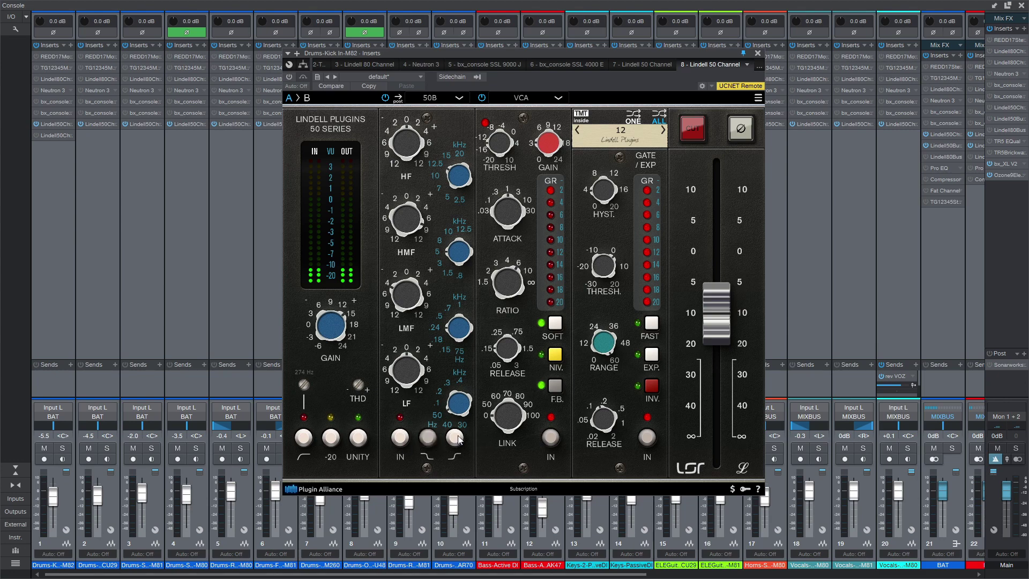
{"action": "left_click", "coordinate": [458, 437]}
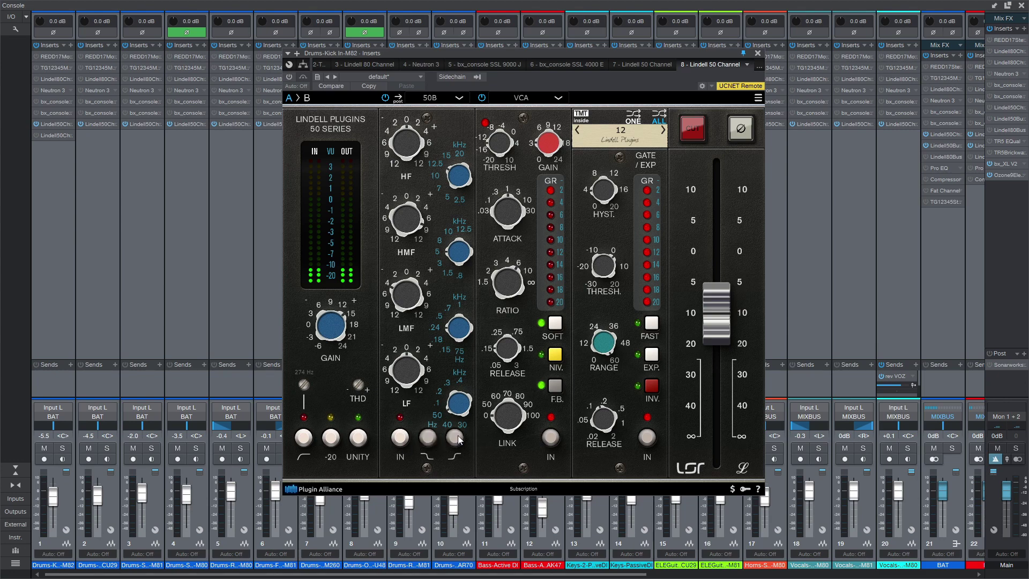
{"action": "left_click", "coordinate": [427, 438]}
{"action": "left_click", "coordinate": [454, 438]}
{"action": "left_click_drag", "start_coordinate": [503, 54], "coordinate": [641, 46]}
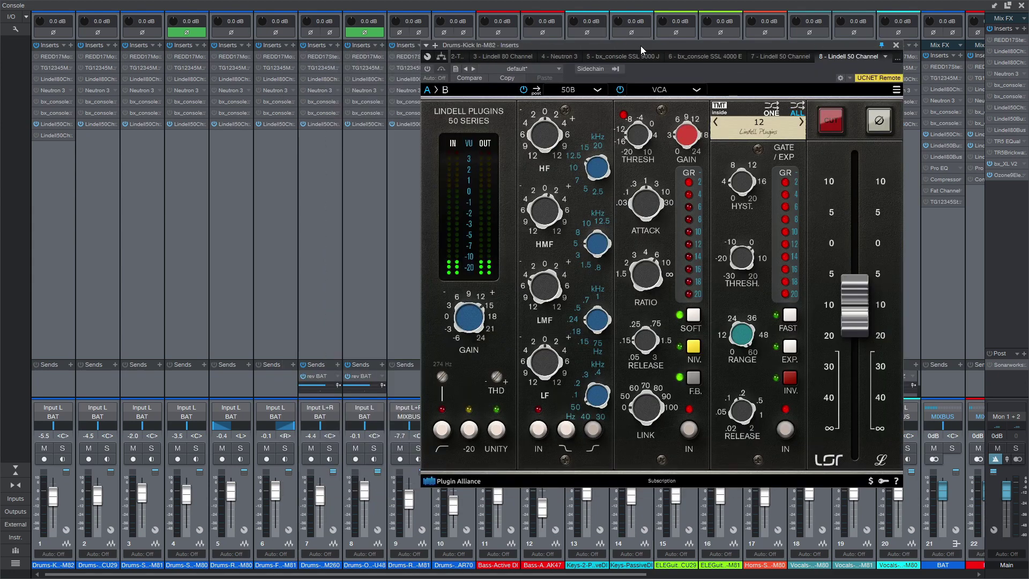
{"action": "left_click_drag", "start_coordinate": [641, 46], "coordinate": [498, 59]}
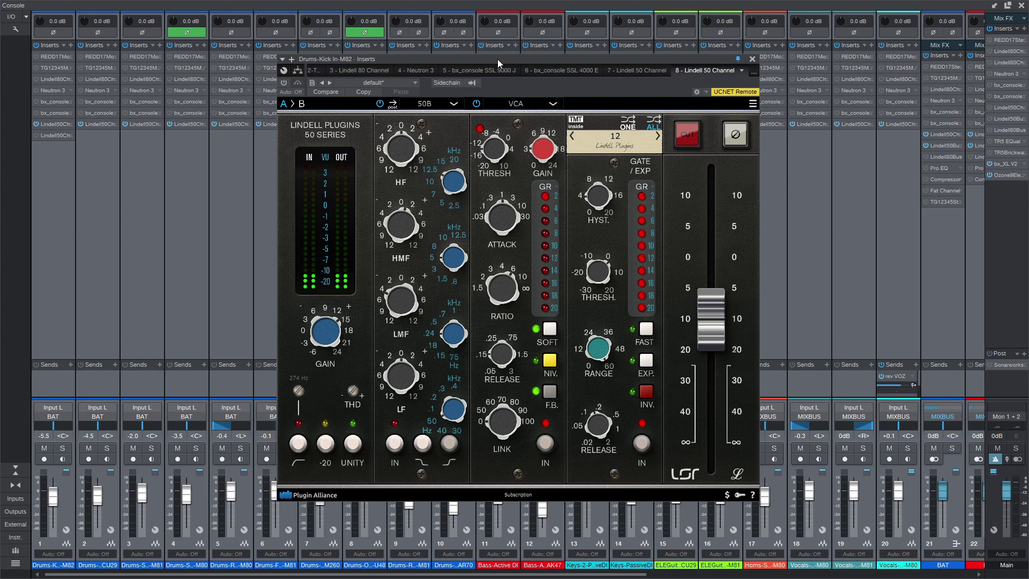
Search the plug-ins for "eq" and add Pro EQ to the kick channel's inserts.
{"action": "left_click_drag", "start_coordinate": [497, 58], "coordinate": [504, 58]}
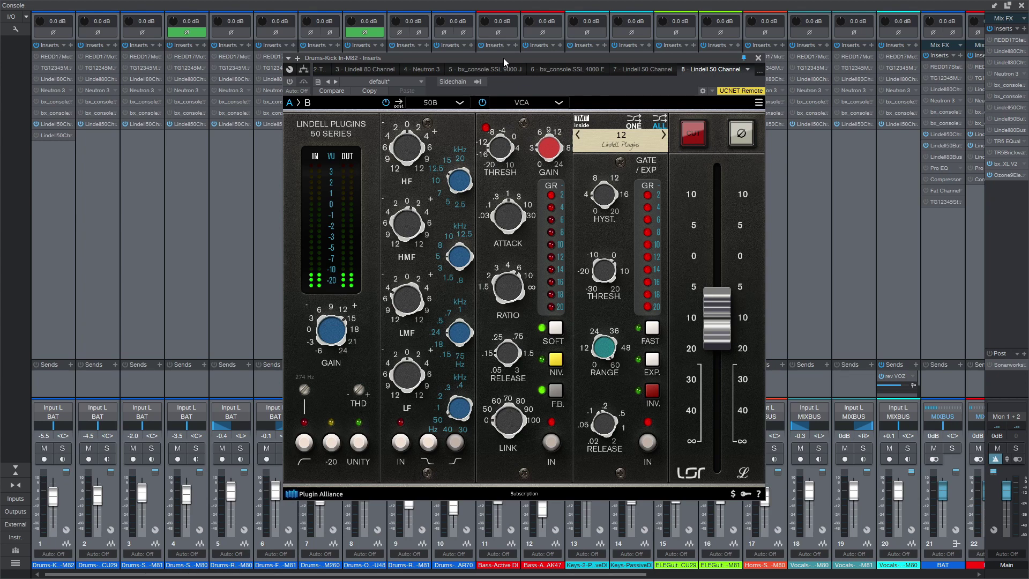
{"action": "left_click", "coordinate": [70, 45]}
{"action": "type", "text": "l"}
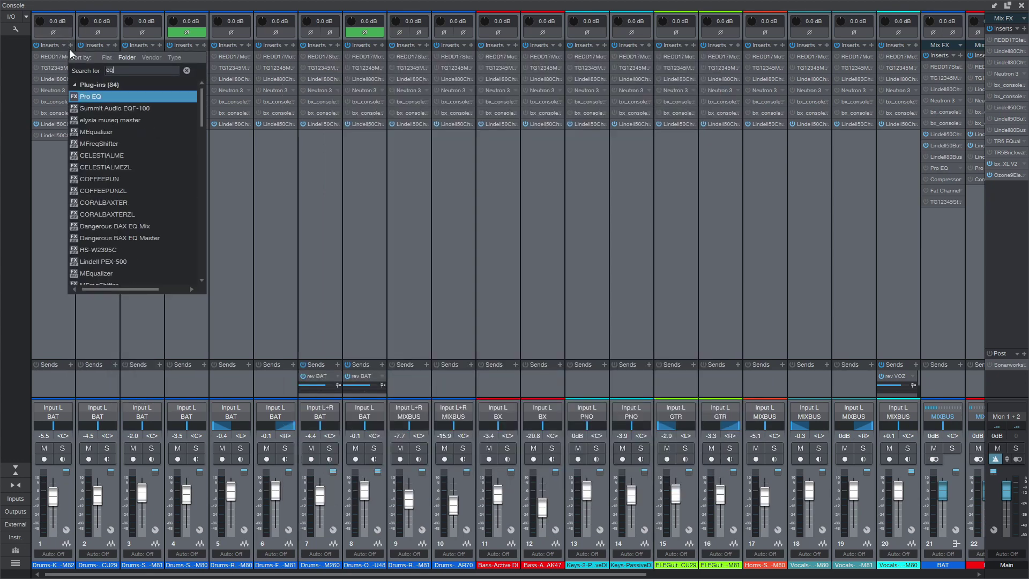
{"action": "key", "text": "Return"}
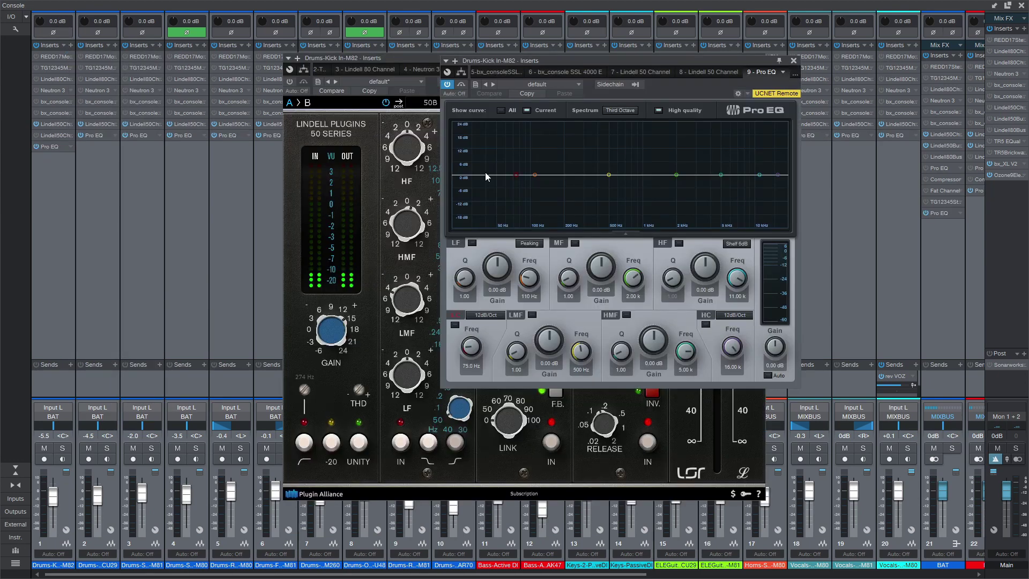
Boost the Pro EQ's MF band at 520 Hz, raising it to 16.08 dB with a Q of 1.78.
{"action": "left_click_drag", "start_coordinate": [603, 272], "coordinate": [599, 242]}
{"action": "left_click_drag", "start_coordinate": [637, 277], "coordinate": [636, 295]}
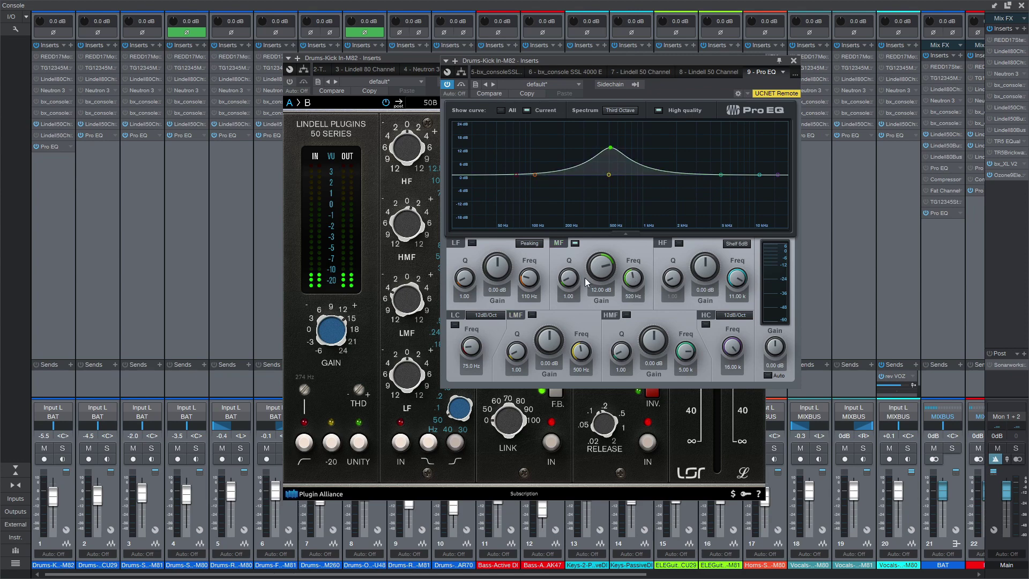
{"action": "mouse_move", "coordinate": [610, 268]}
{"action": "left_mouse_down"}
{"action": "mouse_move", "coordinate": [611, 255]}
{"action": "mouse_move", "coordinate": [616, 274]}
{"action": "left_mouse_up"}
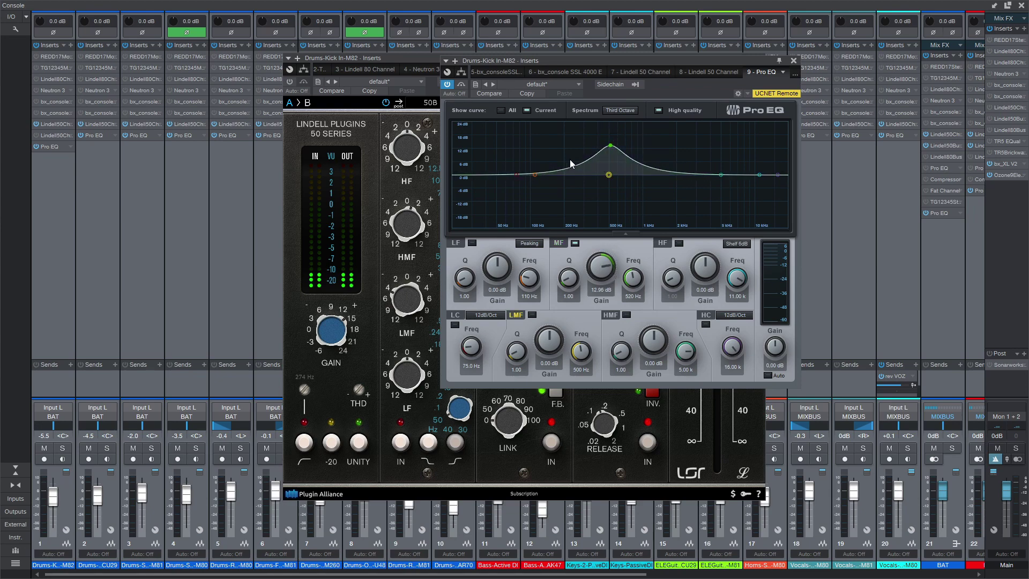
{"action": "left_click_drag", "start_coordinate": [600, 266], "coordinate": [604, 238]}
{"action": "left_click_drag", "start_coordinate": [592, 311], "coordinate": [599, 276]}
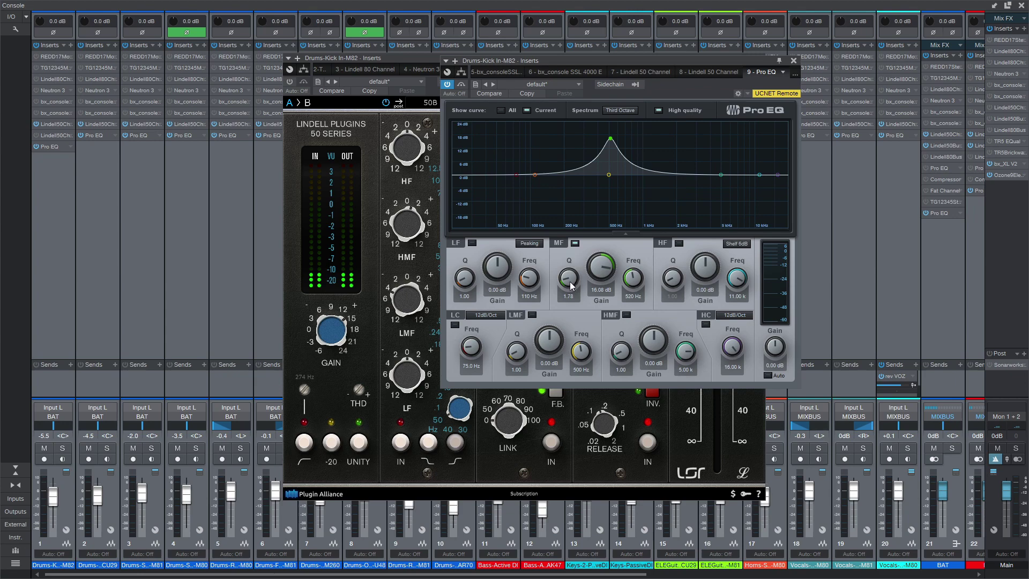
Reduce the MF band to 3.12 dB with a Q of 1.13, and cut it to -24 dB with a Q of 7.86.
{"action": "left_click_drag", "start_coordinate": [599, 271], "coordinate": [559, 292]}
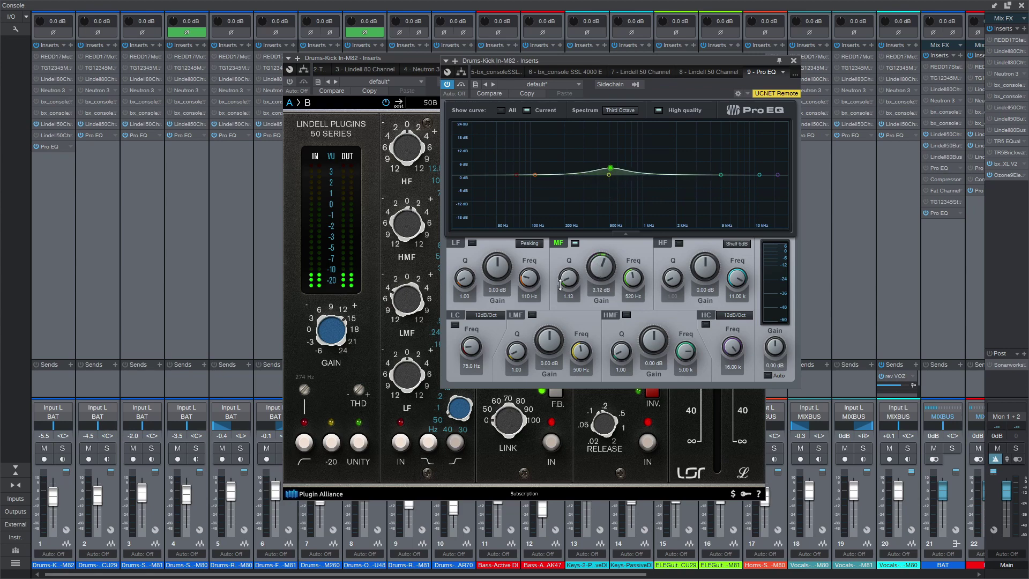
{"action": "left_click_drag", "start_coordinate": [595, 261], "coordinate": [603, 233]}
{"action": "left_click_drag", "start_coordinate": [565, 278], "coordinate": [597, 343]}
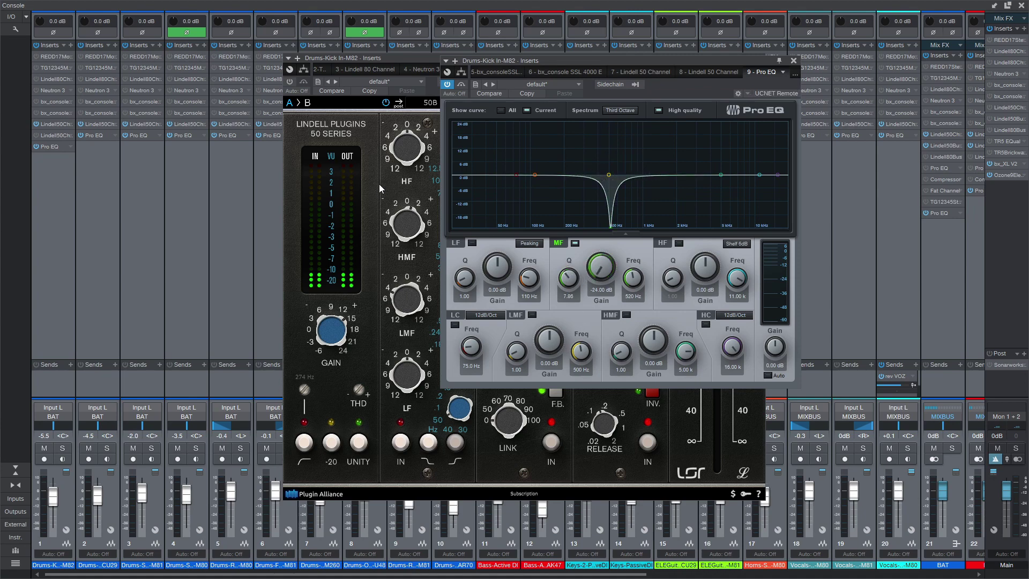
Bypass the Pro EQ and remove it from the kick channel.
{"action": "left_click", "coordinate": [448, 85]}
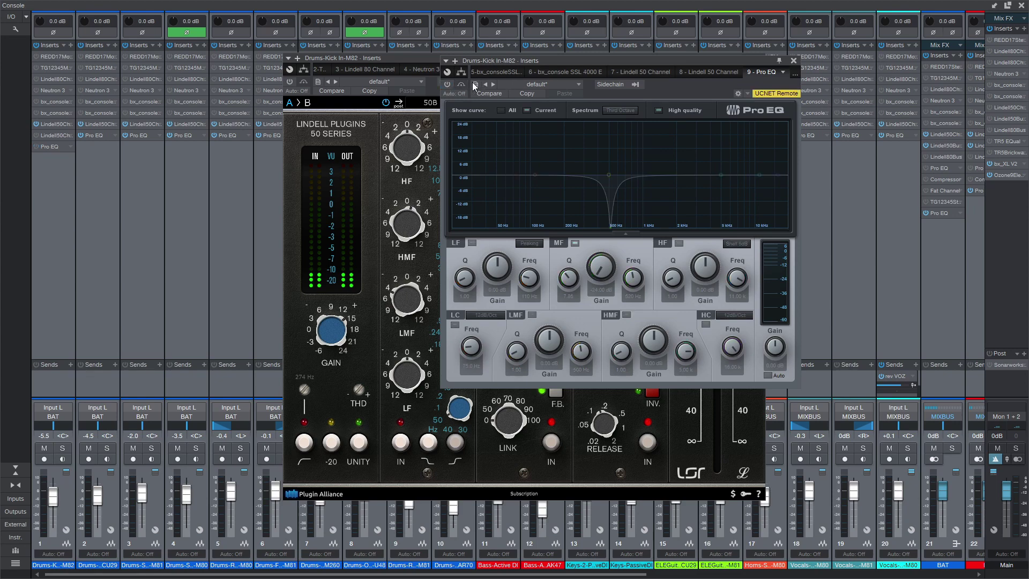
{"action": "left_click", "coordinate": [783, 72]}
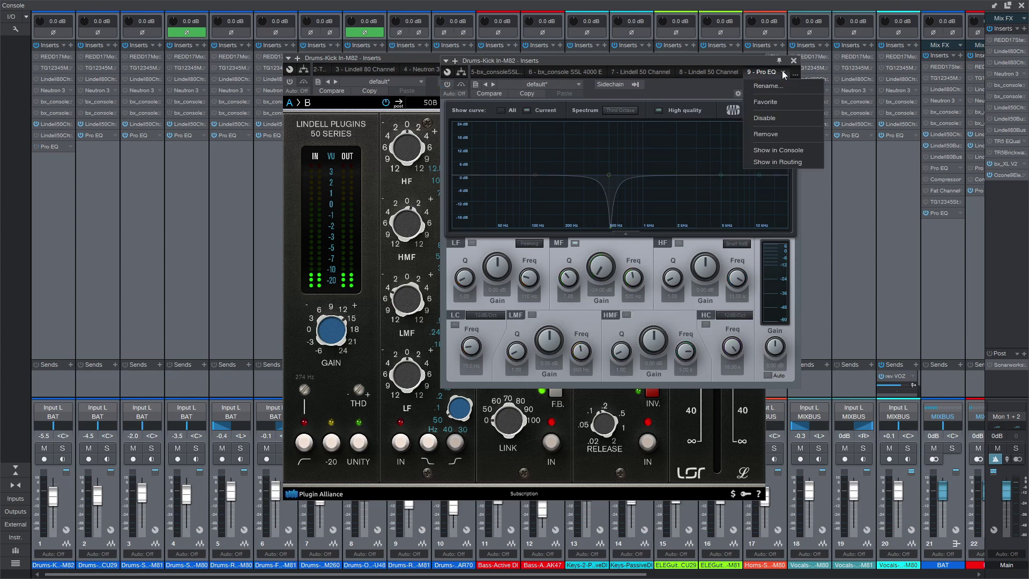
{"action": "left_click", "coordinate": [780, 133]}
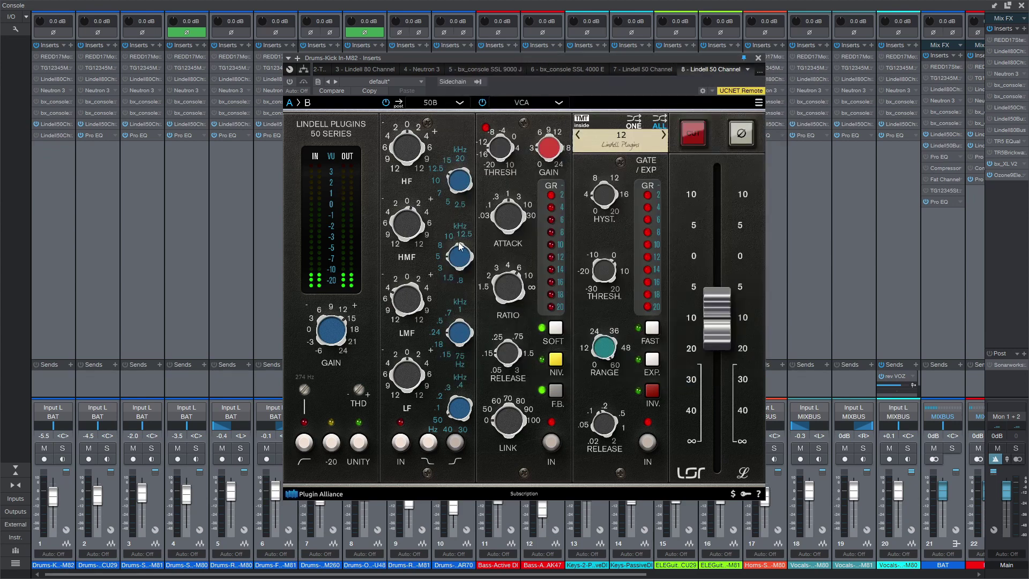
On the 60 EQ type, pull the 8K slider down into a cut, and return the EQ to 50B.
{"action": "left_click_drag", "start_coordinate": [414, 237], "coordinate": [380, 218]}
{"action": "left_click", "coordinate": [429, 105]}
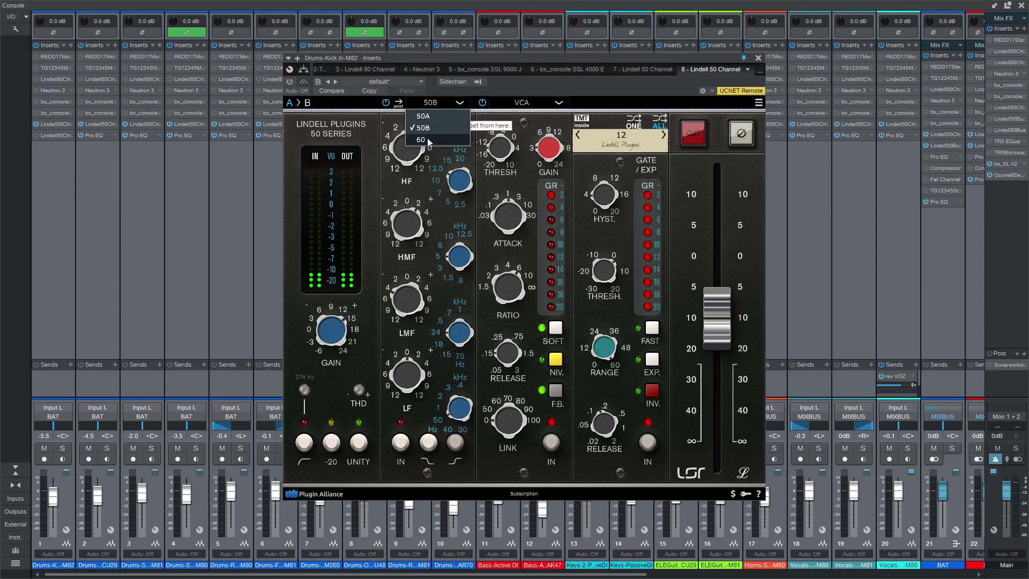
{"action": "left_click", "coordinate": [427, 139]}
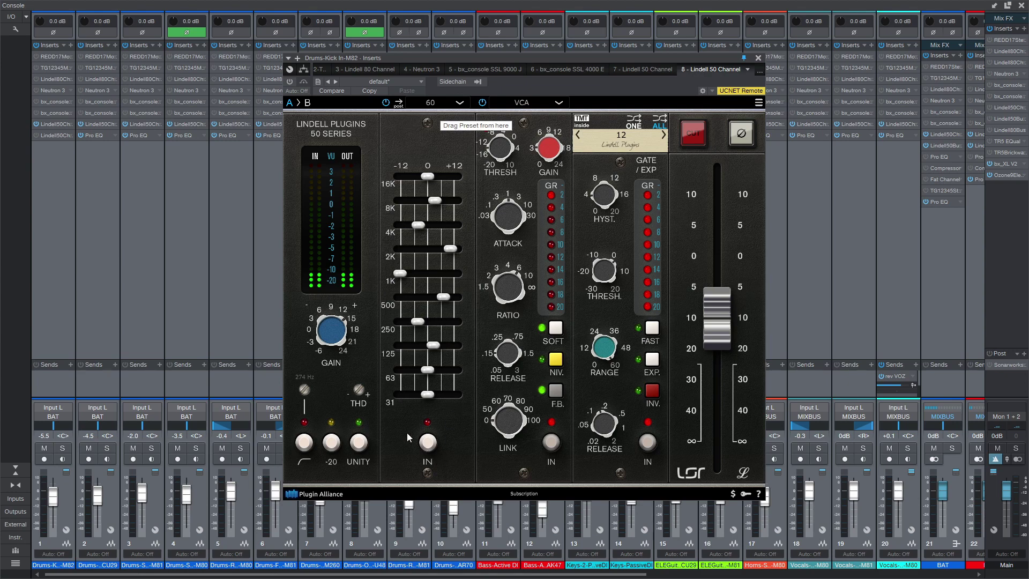
{"action": "left_click_drag", "start_coordinate": [437, 201], "coordinate": [411, 202]}
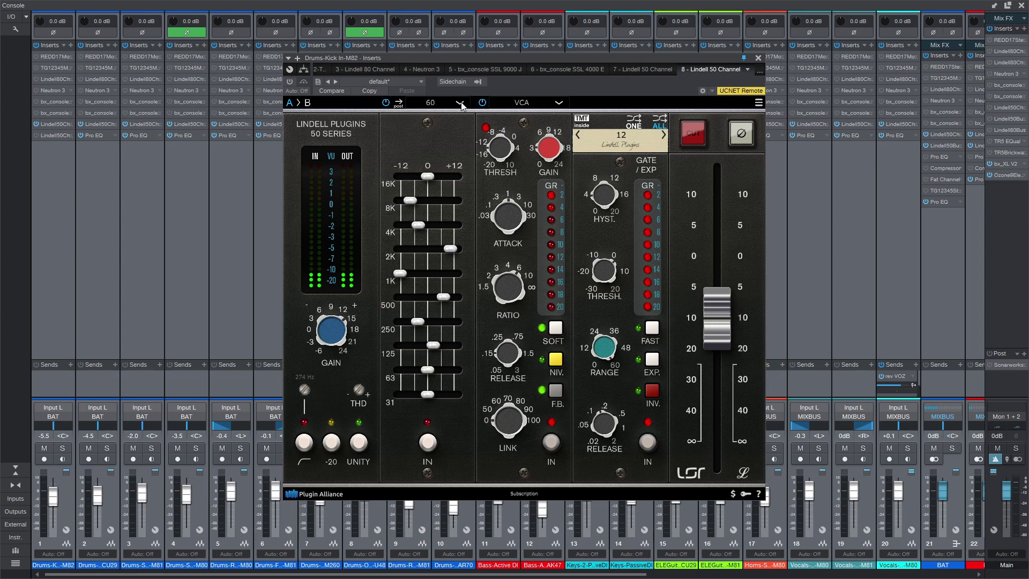
{"action": "left_click", "coordinate": [460, 103]}
{"action": "left_click", "coordinate": [442, 127]}
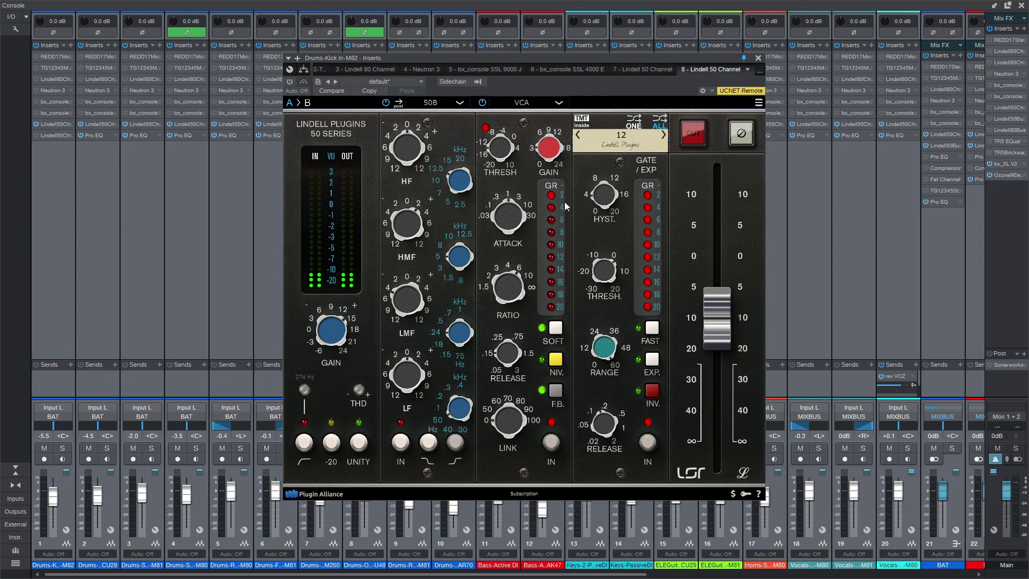
Toggle the VCA compressor's bypass and its IN switch off and back on.
{"action": "left_click", "coordinate": [482, 103]}
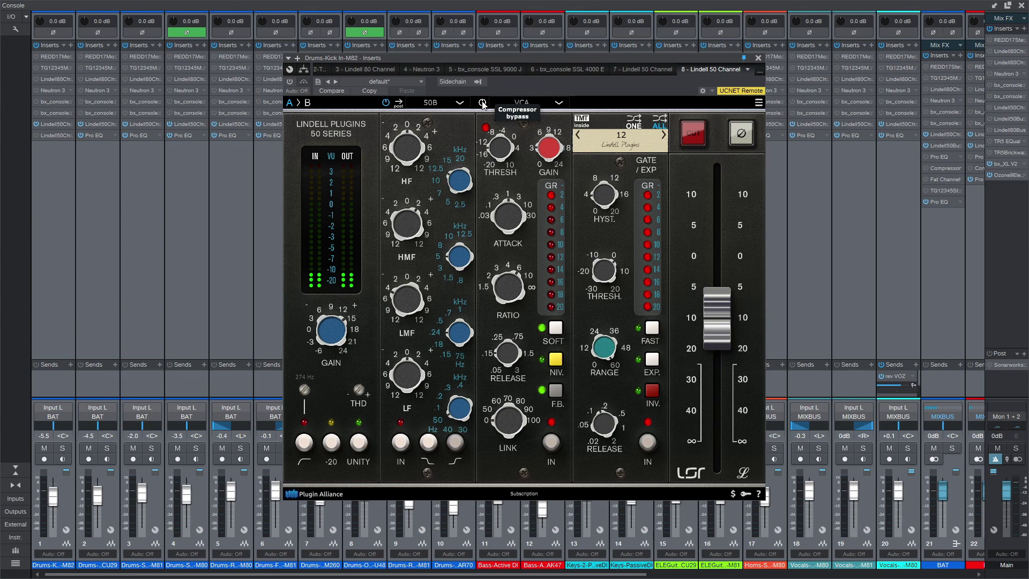
{"action": "left_click", "coordinate": [482, 103]}
{"action": "left_click", "coordinate": [555, 443]}
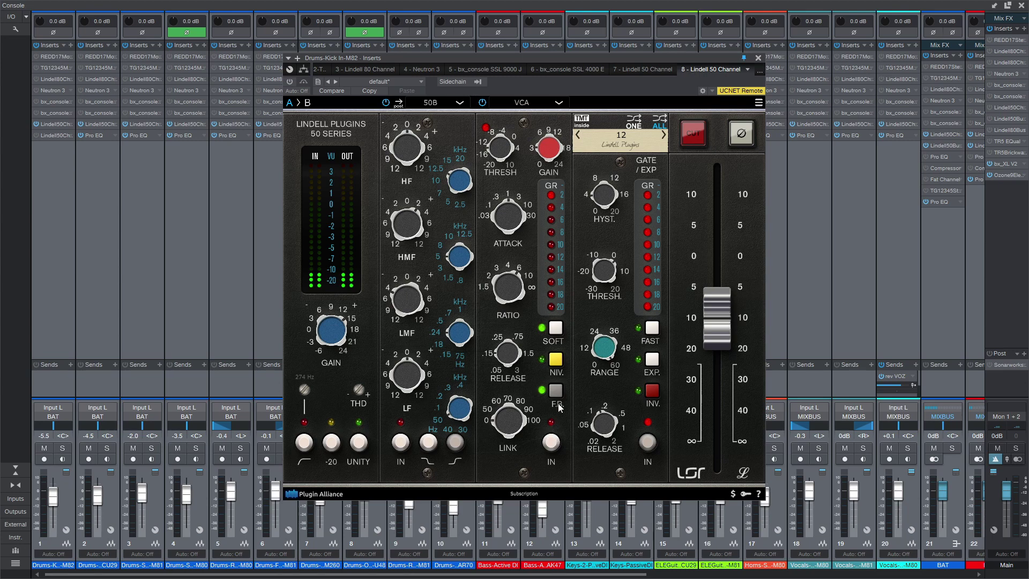
{"action": "left_click", "coordinate": [552, 443]}
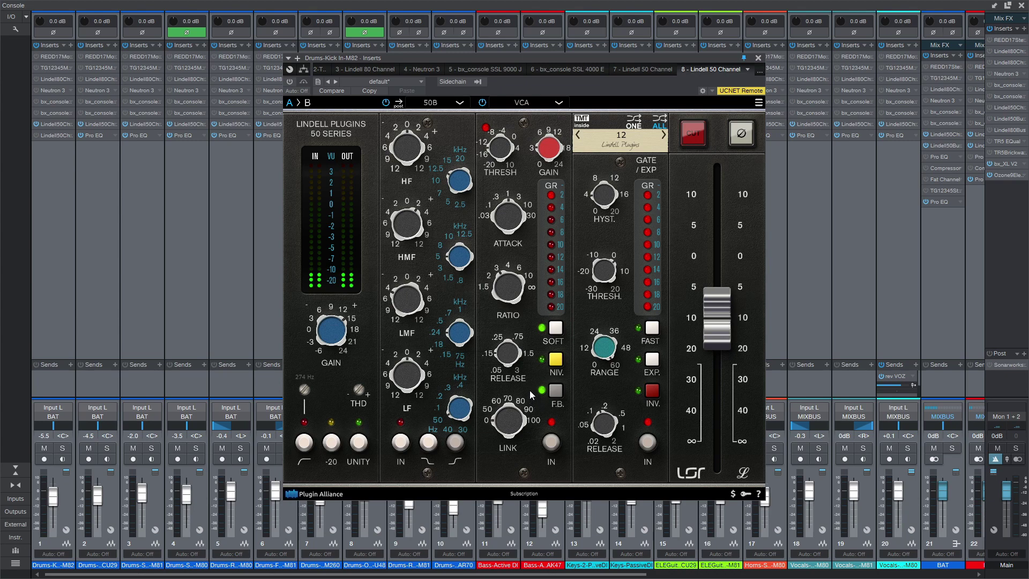
{"action": "left_click", "coordinate": [542, 329]}
{"action": "left_click", "coordinate": [554, 341]}
Remove the Pro EQ from the BAT bus and undo the Pro EQ removals.
{"action": "left_click", "coordinate": [960, 202]}
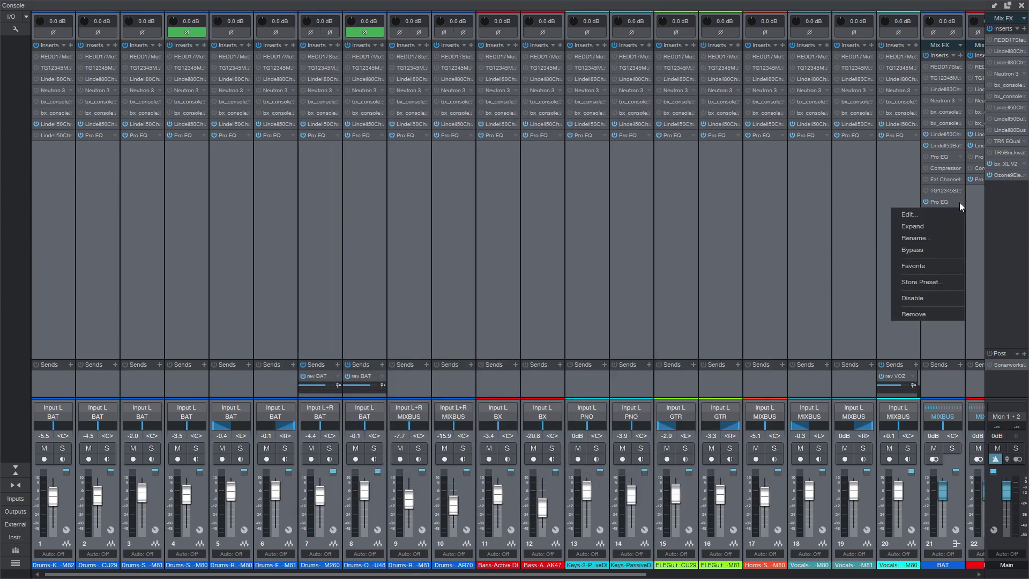
{"action": "left_click", "coordinate": [922, 317]}
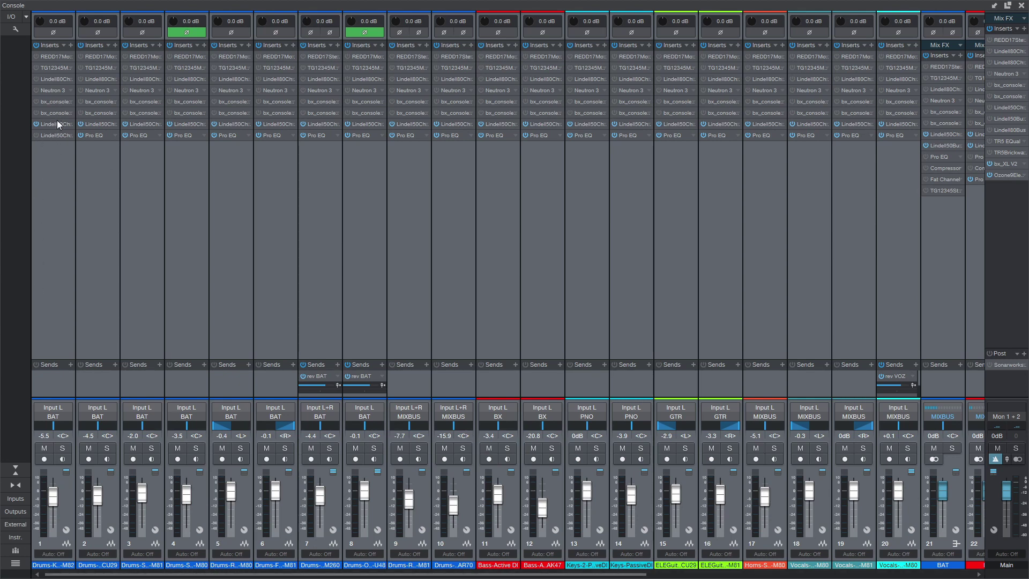
{"action": "key", "text": "ctrl+z"}
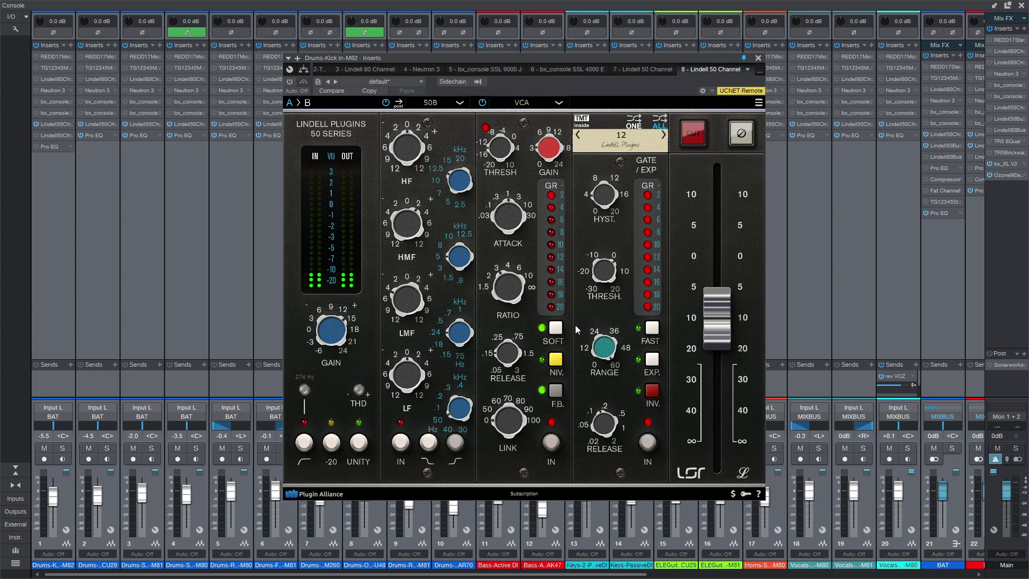
Try the VCA compressor's SOFT, NIV. and F.B. switches and its LINK knob, leaving all three switches off.
{"action": "left_click", "coordinate": [556, 327]}
{"action": "left_click", "coordinate": [550, 362]}
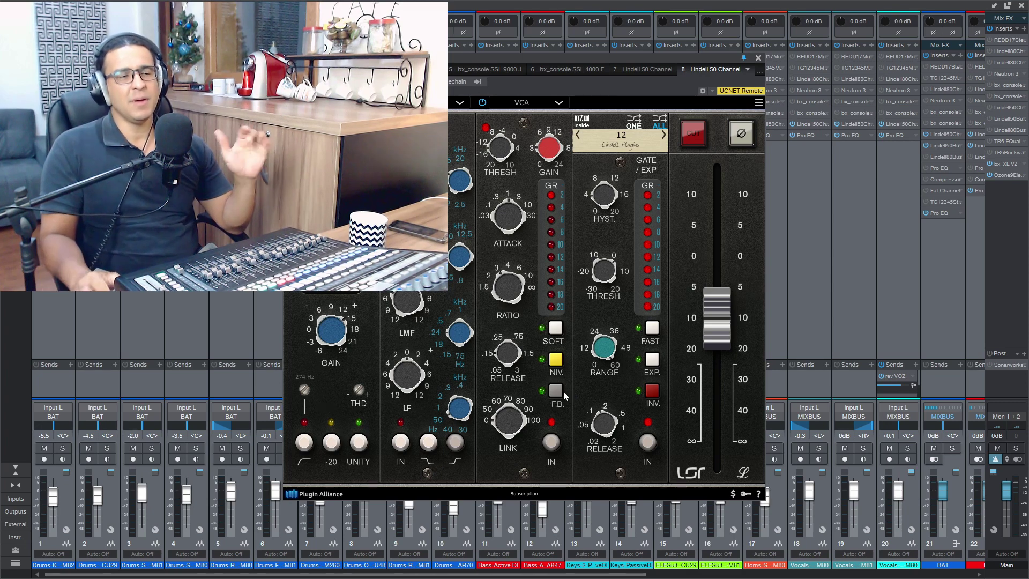
{"action": "left_click", "coordinate": [558, 390]}
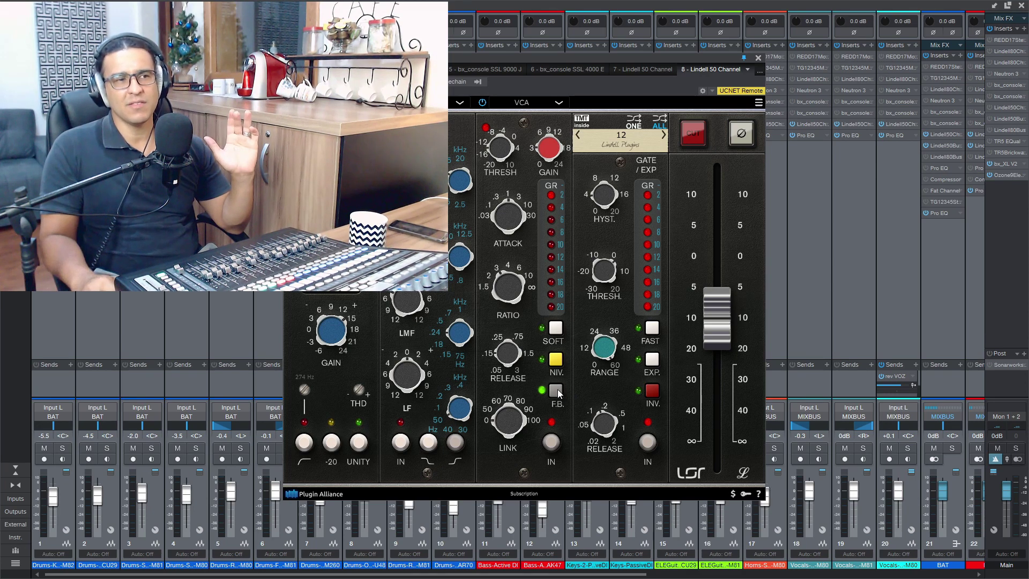
{"action": "left_click", "coordinate": [557, 332]}
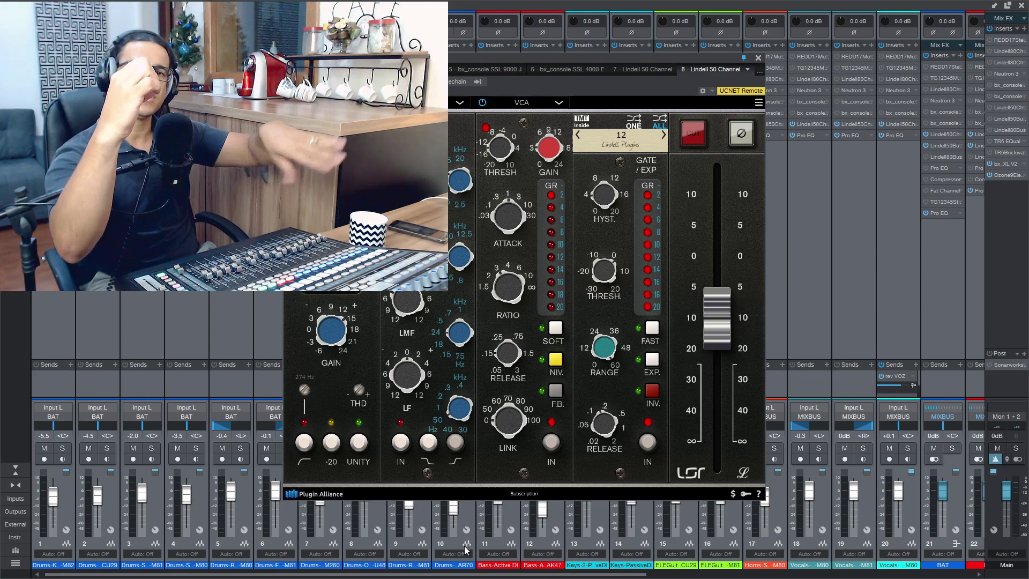
{"action": "left_click_drag", "start_coordinate": [508, 426], "coordinate": [490, 437]}
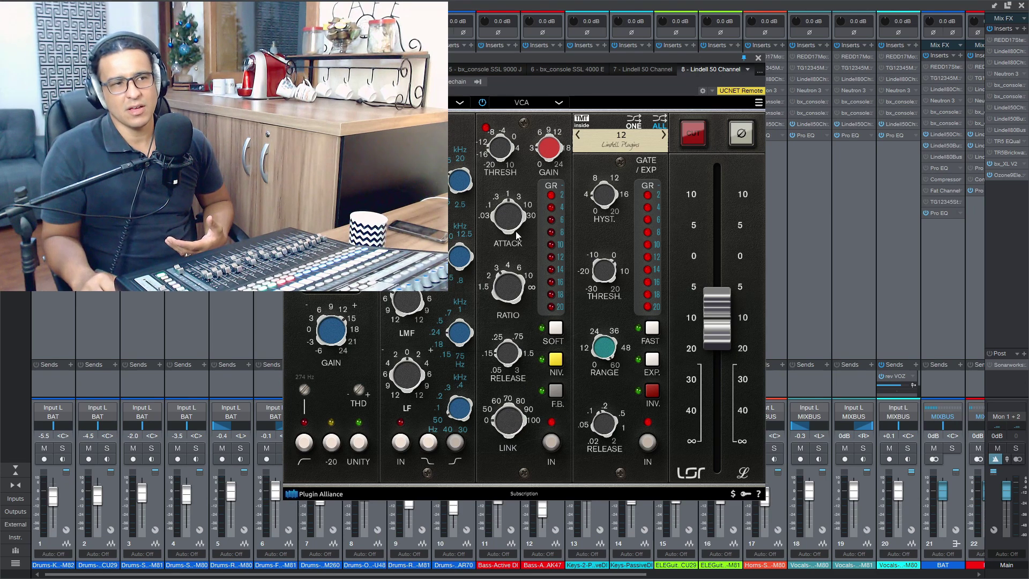
Switch the compressor to the FET type and sweep its MIX knob, ending at 100 %.
{"action": "left_click", "coordinate": [559, 102]}
{"action": "left_click", "coordinate": [551, 115]}
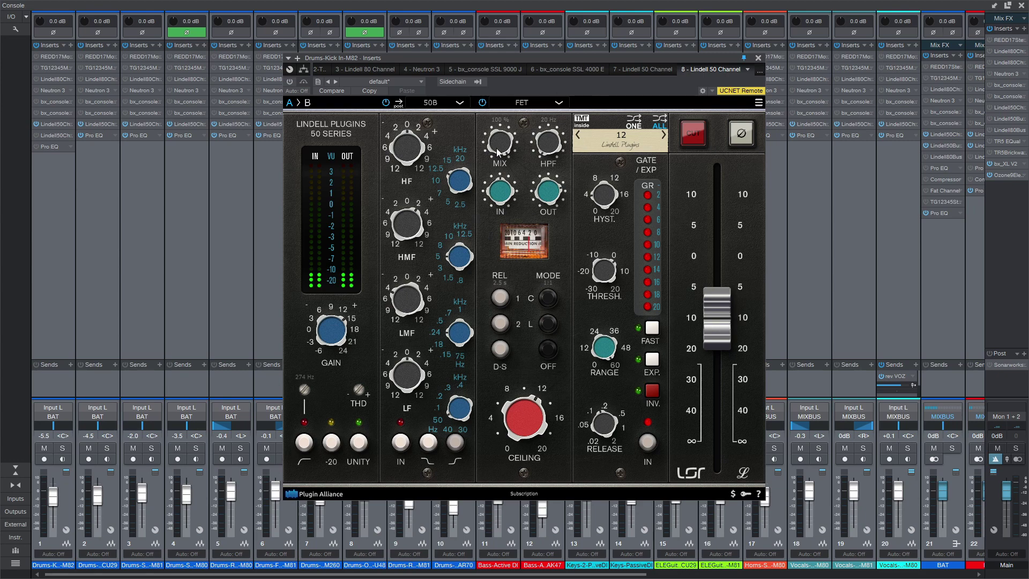
{"action": "scroll", "coordinate": [497, 153], "scroll_direction": "up", "scroll_amount": 2}
{"action": "scroll", "coordinate": [500, 156], "scroll_direction": "up", "scroll_amount": 4}
{"action": "mouse_move", "coordinate": [505, 148]}
{"action": "left_click_drag", "start_coordinate": [505, 147], "coordinate": [470, 330]}
{"action": "left_click_drag", "start_coordinate": [500, 151], "coordinate": [493, 163]}
{"action": "left_click_drag", "start_coordinate": [500, 140], "coordinate": [499, 205]}
{"action": "left_click_drag", "start_coordinate": [499, 141], "coordinate": [486, 5]}
Sweep the FET compressor's HPF knob, returning it to 20 Hz, and try the OUT knob.
{"action": "left_click_drag", "start_coordinate": [552, 149], "coordinate": [547, 182]}
{"action": "left_click_drag", "start_coordinate": [546, 140], "coordinate": [551, 82]}
{"action": "left_click_drag", "start_coordinate": [558, 146], "coordinate": [525, 246]}
{"action": "mouse_move", "coordinate": [494, 196]}
{"action": "left_click_drag", "start_coordinate": [552, 207], "coordinate": [563, 197]}
Try the FET compressor's release buttons 1 and 2 and its L mode button, leaving them all off.
{"action": "left_click", "coordinate": [497, 297]}
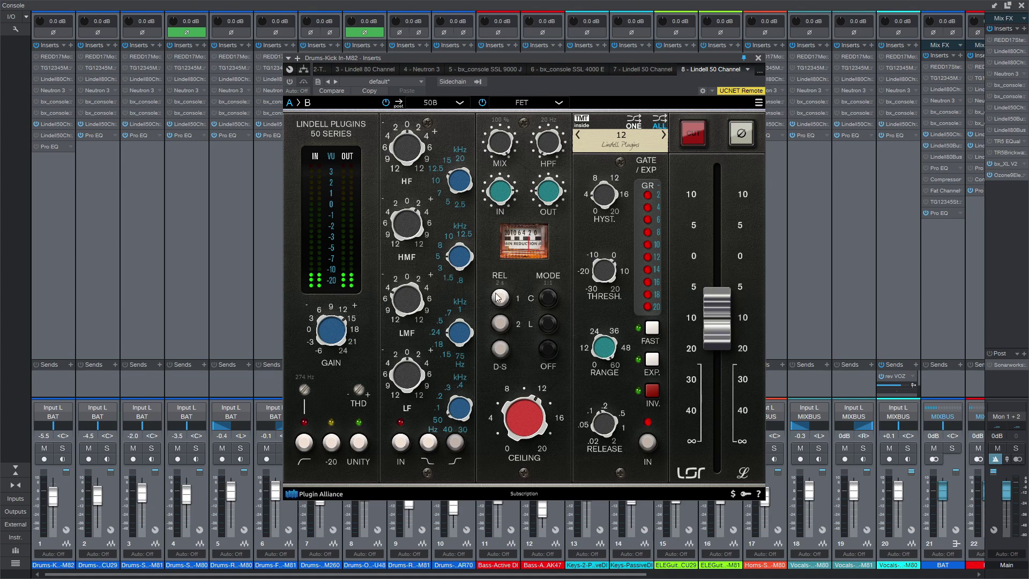
{"action": "left_click", "coordinate": [500, 324]}
{"action": "left_click", "coordinate": [500, 318]}
{"action": "left_click", "coordinate": [501, 324]}
{"action": "left_click", "coordinate": [493, 295]}
{"action": "left_click", "coordinate": [503, 320]}
{"action": "left_click", "coordinate": [501, 298]}
{"action": "left_click", "coordinate": [501, 324]}
{"action": "left_click", "coordinate": [547, 325]}
{"action": "left_click", "coordinate": [550, 325]}
Try the FET compressor's CEILING knob and switch the compressor back to VCA.
{"action": "mouse_move", "coordinate": [530, 410]}
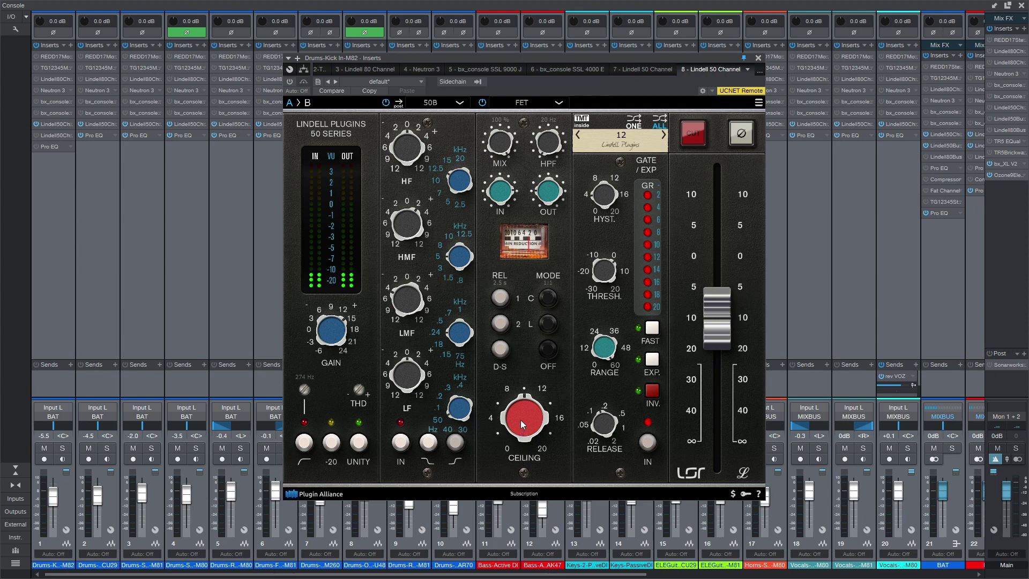
{"action": "left_click_drag", "start_coordinate": [521, 421], "coordinate": [528, 372]}
{"action": "left_click", "coordinate": [555, 102]}
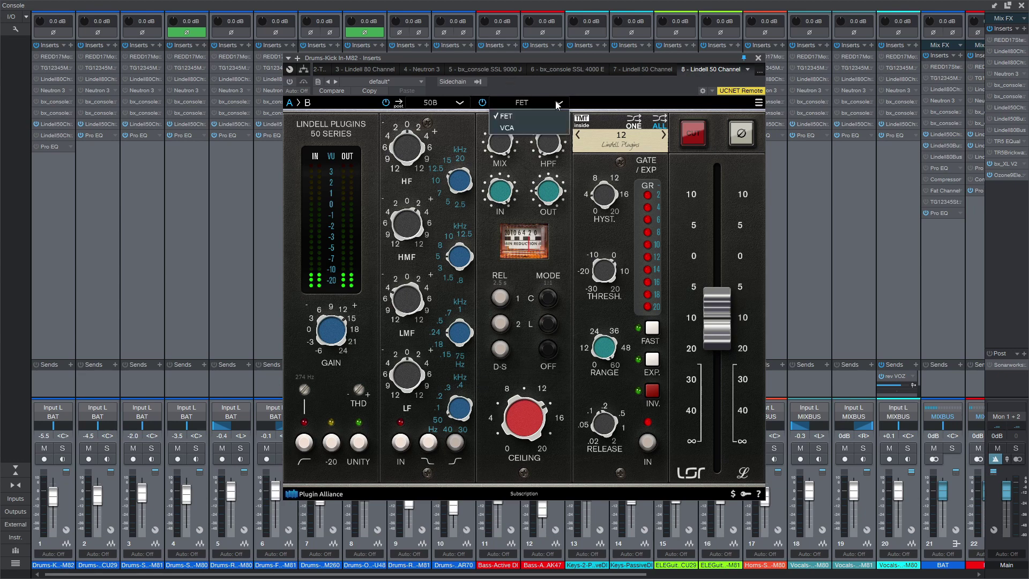
{"action": "left_click", "coordinate": [544, 124]}
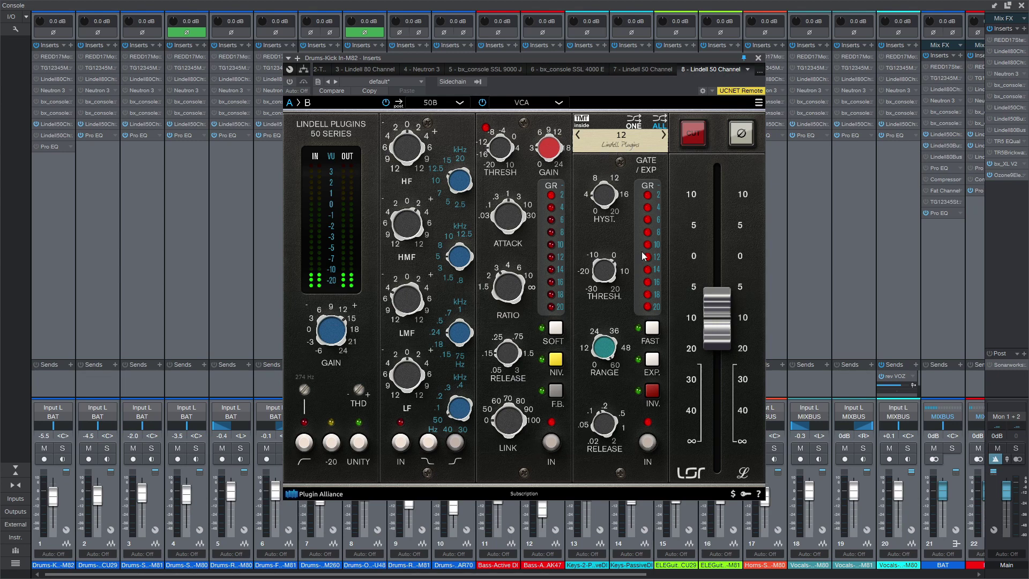
Toggle the gate's EXP., INV. and FAST switches, leaving them all off.
{"action": "left_click", "coordinate": [653, 363]}
{"action": "left_click", "coordinate": [655, 364]}
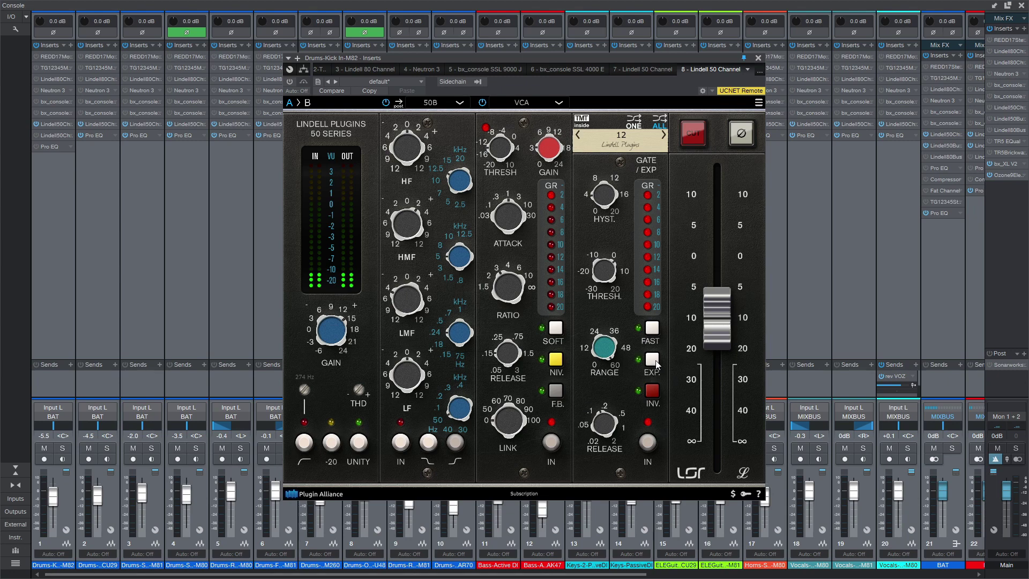
{"action": "left_click", "coordinate": [652, 393]}
{"action": "left_click", "coordinate": [653, 328]}
{"action": "left_click", "coordinate": [655, 328]}
{"action": "left_click", "coordinate": [656, 329]}
{"action": "left_click", "coordinate": [656, 330]}
{"action": "left_click", "coordinate": [655, 330]}
{"action": "left_click", "coordinate": [648, 332]}
Try the gate's RANGE, RELEASE, THRESH. and HYST. knobs, leaving them at their original settings.
{"action": "left_click_drag", "start_coordinate": [606, 351], "coordinate": [536, 292]}
{"action": "left_click_drag", "start_coordinate": [583, 439], "coordinate": [577, 325]}
{"action": "mouse_move", "coordinate": [603, 271]}
{"action": "left_mouse_down"}
{"action": "mouse_move", "coordinate": [601, 301]}
{"action": "mouse_move", "coordinate": [595, 281]}
{"action": "mouse_move", "coordinate": [599, 290]}
{"action": "left_mouse_up"}
{"action": "left_click_drag", "start_coordinate": [606, 200], "coordinate": [608, 188]}
{"action": "left_click_drag", "start_coordinate": [601, 268], "coordinate": [594, 273]}
{"action": "left_click_drag", "start_coordinate": [599, 196], "coordinate": [596, 207]}
{"action": "mouse_move", "coordinate": [606, 270]}
{"action": "left_click_drag", "start_coordinate": [603, 281], "coordinate": [603, 284]}
{"action": "left_click_drag", "start_coordinate": [600, 199], "coordinate": [601, 193]}
Step the TMT channel number down to 7 and back up through the following channels.
{"action": "left_click", "coordinate": [577, 134]}
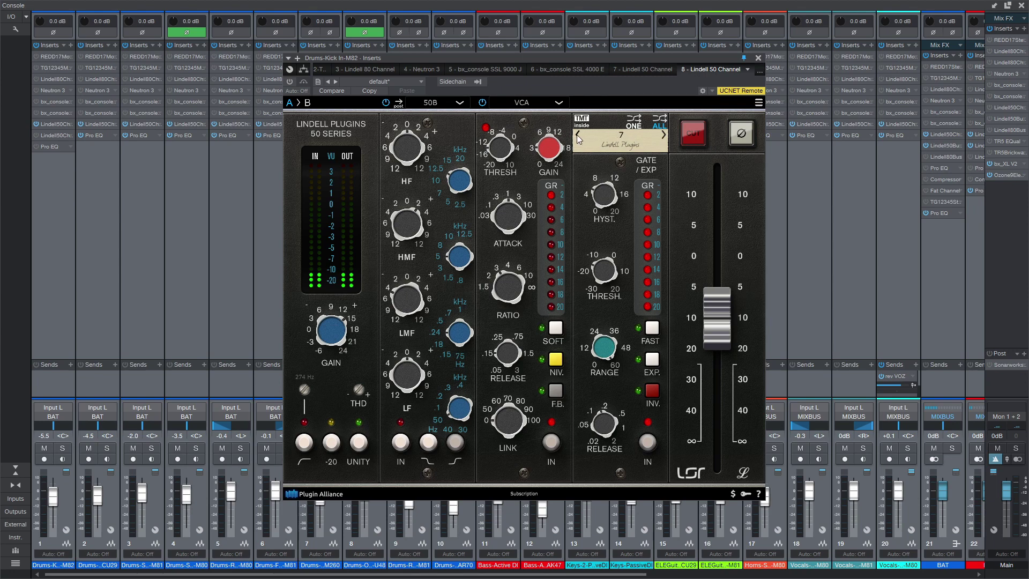
{"action": "left_click", "coordinate": [657, 124]}
{"action": "left_click", "coordinate": [664, 135]}
{"action": "left_click", "coordinate": [663, 135]}
{"action": "left_click", "coordinate": [663, 135]}
{"action": "left_click", "coordinate": [663, 135]}
{"action": "left_click", "coordinate": [663, 135]}
{"action": "left_click", "coordinate": [663, 135]}
{"action": "left_click", "coordinate": [663, 135]}
{"action": "left_click", "coordinate": [664, 135]}
Step the TMT channel to 11 and up to 14, and randomize the channel for this instance only.
{"action": "left_click", "coordinate": [577, 136]}
{"action": "left_click", "coordinate": [577, 136]}
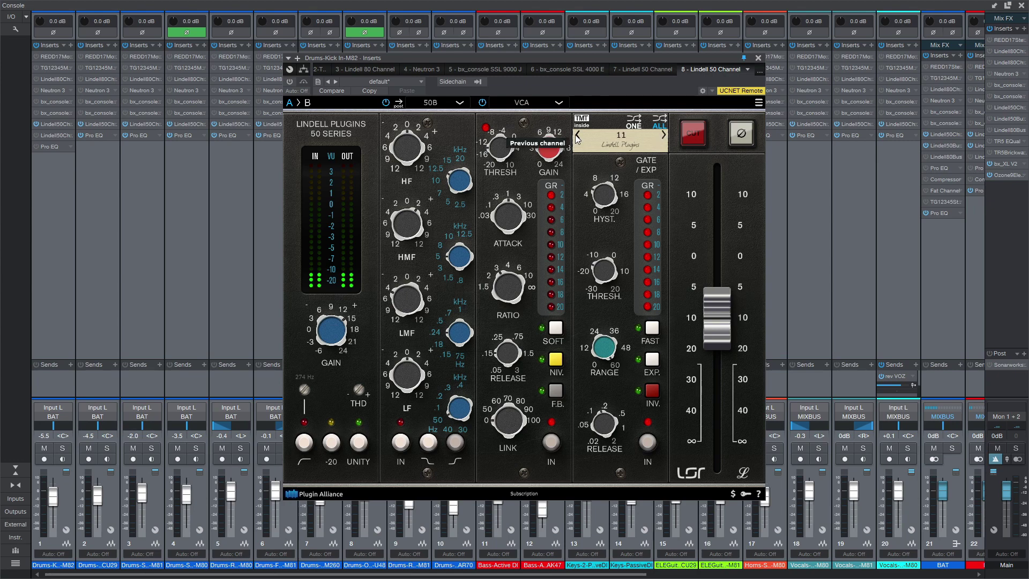
{"action": "left_click", "coordinate": [664, 135]}
{"action": "left_click", "coordinate": [664, 135]}
{"action": "left_click", "coordinate": [663, 135]}
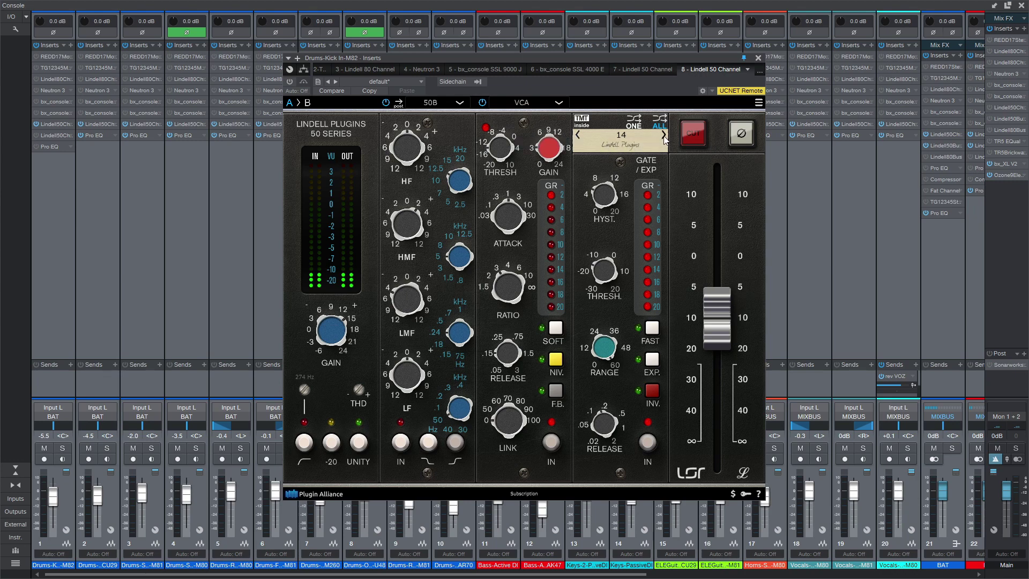
{"action": "left_click", "coordinate": [626, 123]}
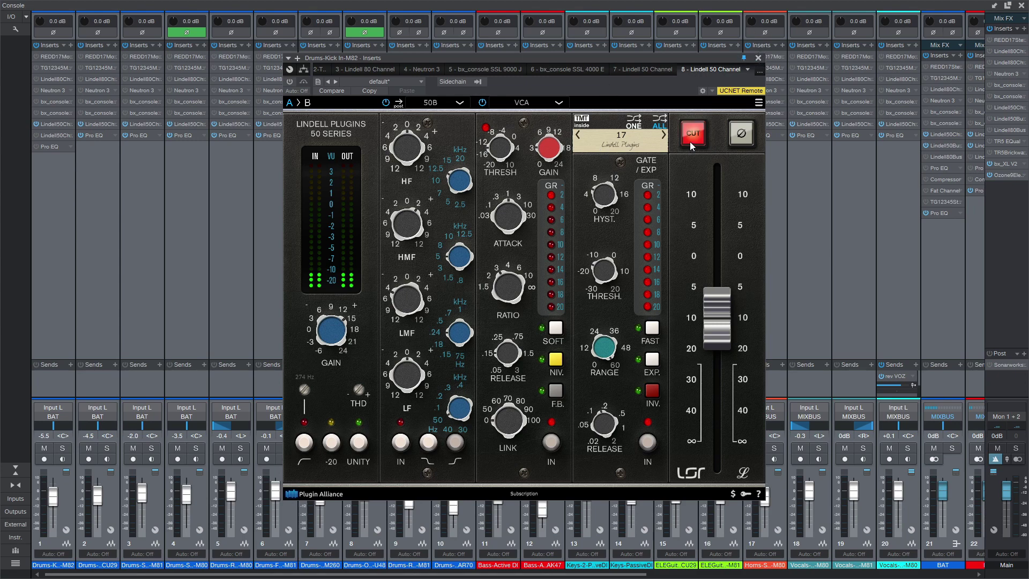
Try the phase invert switch and raise the channel fader to just below 0.
{"action": "left_click", "coordinate": [740, 139]}
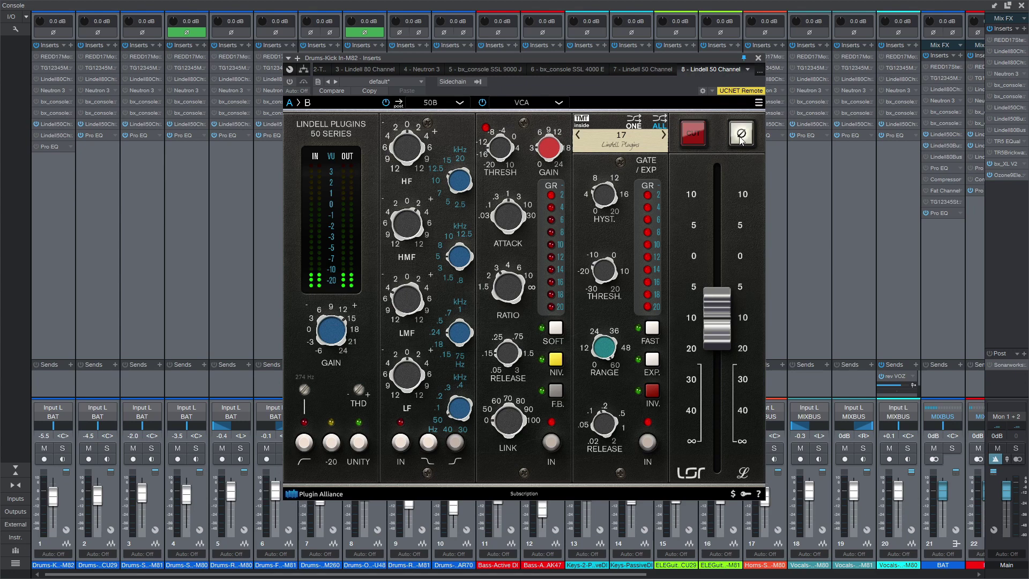
{"action": "left_click_drag", "start_coordinate": [717, 320], "coordinate": [713, 283]}
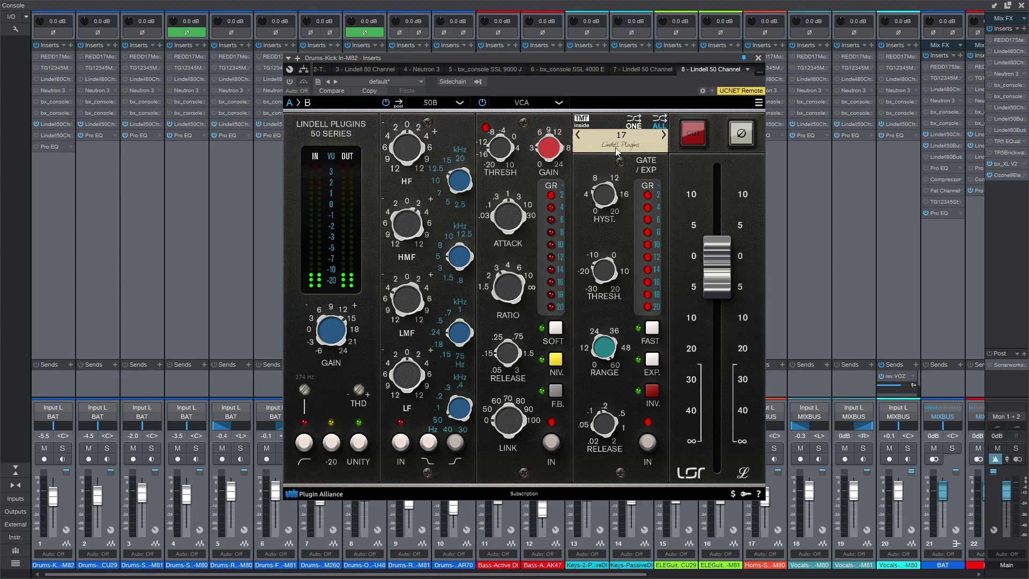
In setting B, choose the 60 EQ, boost its 4K band and cut its 1K and 250 bands.
{"action": "left_click", "coordinate": [307, 102]}
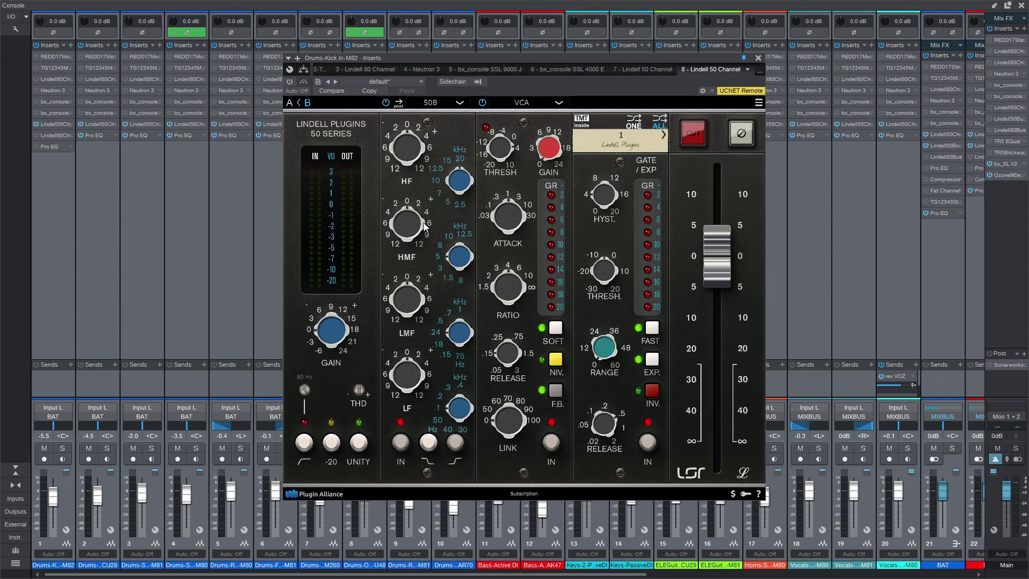
{"action": "left_click", "coordinate": [460, 103]}
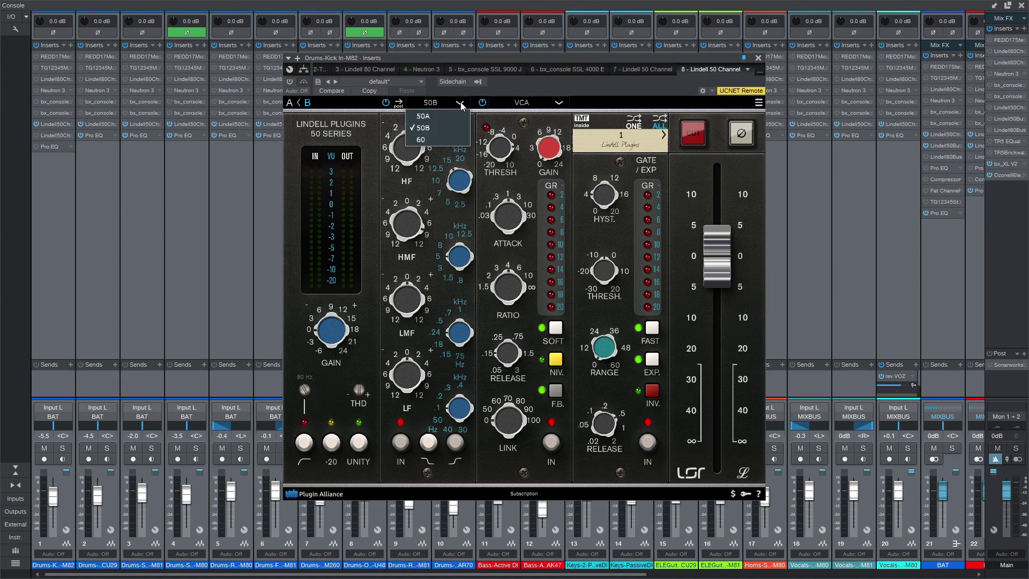
{"action": "left_click", "coordinate": [440, 139]}
{"action": "left_click_drag", "start_coordinate": [429, 224], "coordinate": [447, 226]}
{"action": "left_click_drag", "start_coordinate": [430, 273], "coordinate": [407, 273]}
{"action": "left_click_drag", "start_coordinate": [427, 321], "coordinate": [419, 321]}
Change setting B's compressor to FET and lower its channel fader to about -20.
{"action": "left_click", "coordinate": [548, 107]}
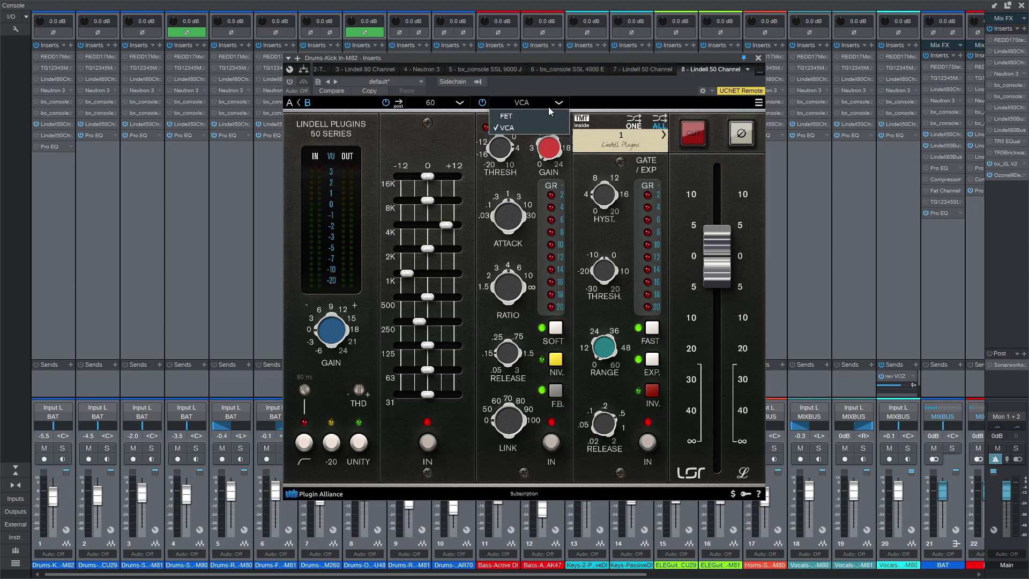
{"action": "left_click", "coordinate": [534, 117]}
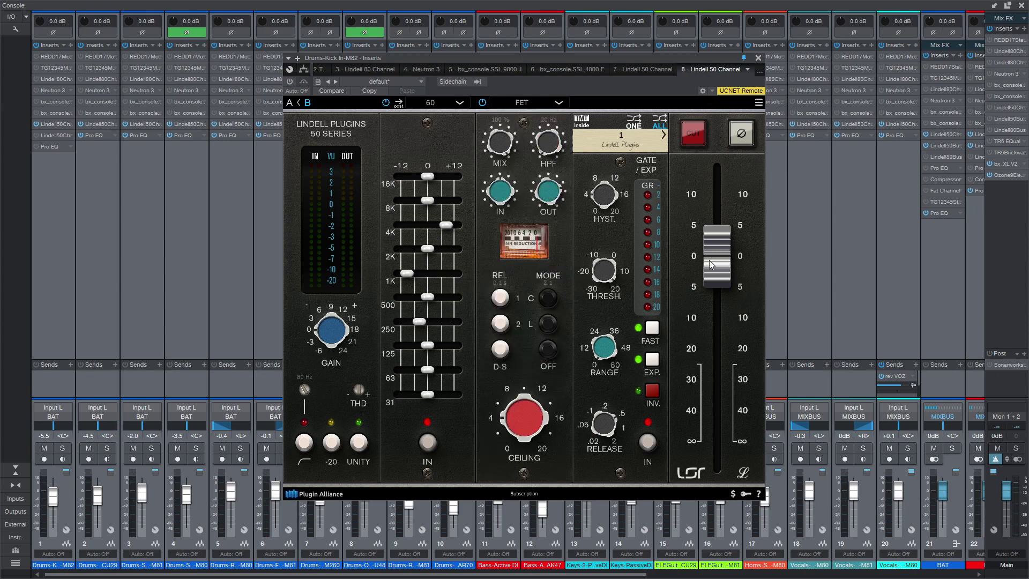
{"action": "left_click_drag", "start_coordinate": [711, 264], "coordinate": [711, 352]}
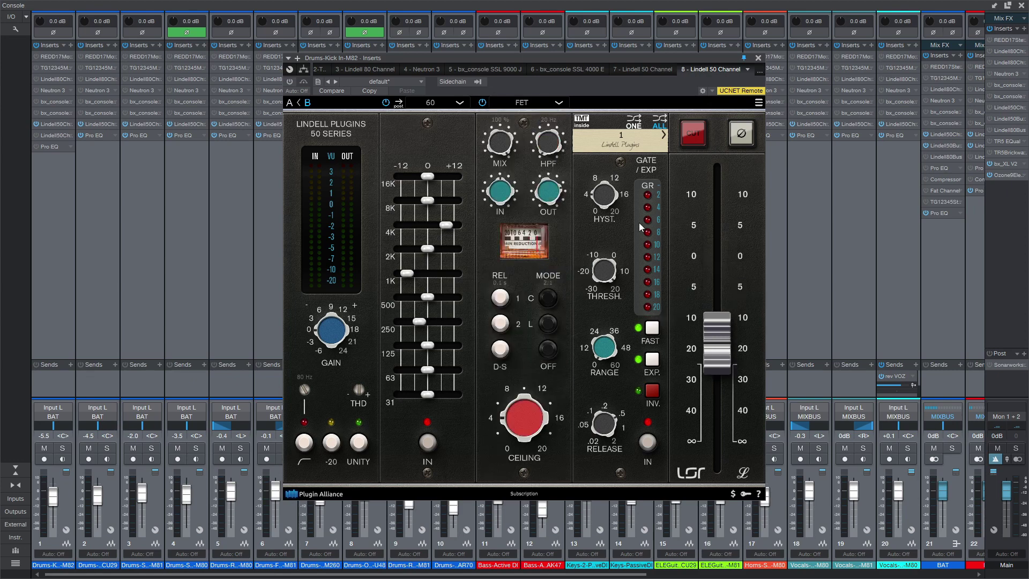
Compare settings A and B by alternating between them several times, finishing on A.
{"action": "left_click", "coordinate": [290, 103]}
{"action": "left_click", "coordinate": [307, 102]}
{"action": "left_click", "coordinate": [290, 103]}
{"action": "left_click", "coordinate": [307, 103]}
{"action": "left_click", "coordinate": [290, 103]}
{"action": "left_click", "coordinate": [308, 103]}
{"action": "left_click", "coordinate": [290, 105]}
{"action": "left_click", "coordinate": [307, 103]}
{"action": "left_click", "coordinate": [290, 103]}
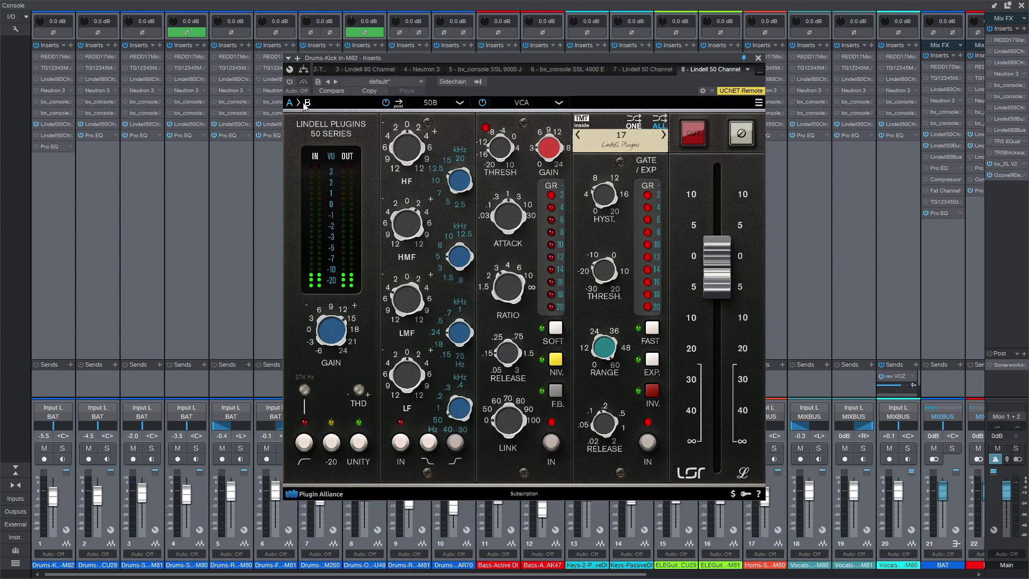
Examine the plug-in's calibration, oversampling, noise and clipping options.
{"action": "left_click", "coordinate": [759, 104]}
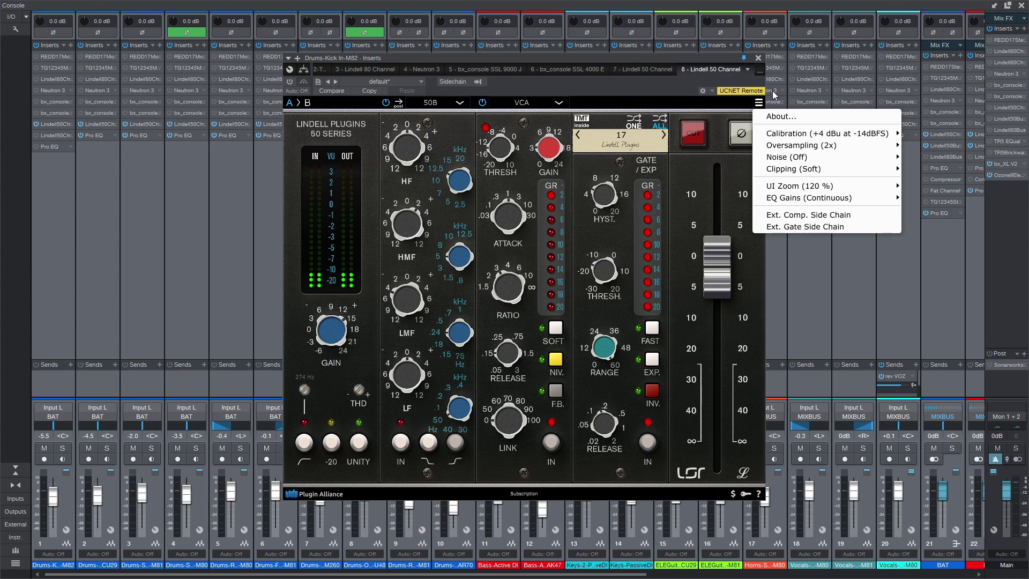
{"action": "left_click", "coordinate": [729, 105]}
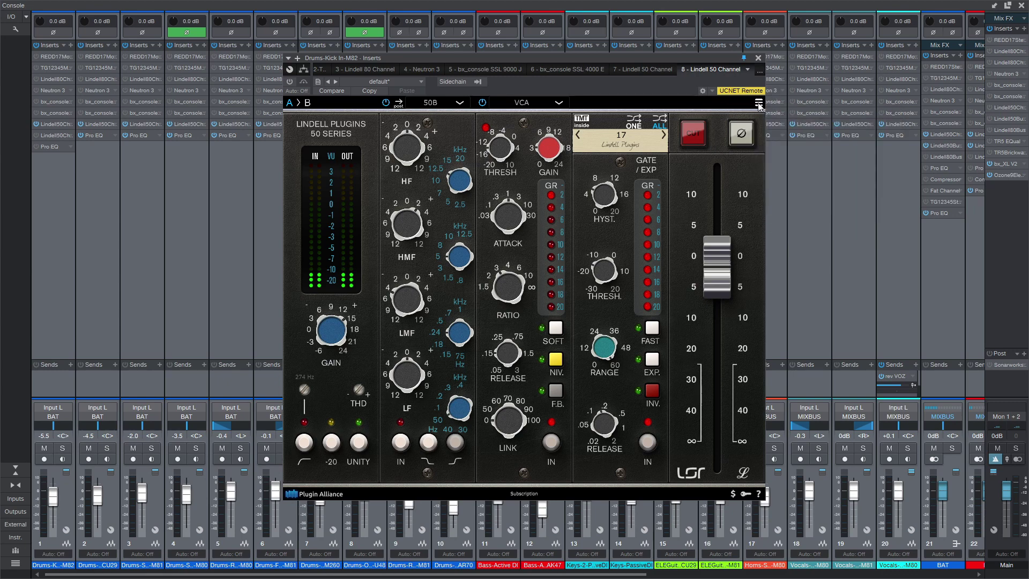
{"action": "left_click", "coordinate": [759, 102]}
{"action": "mouse_move", "coordinate": [778, 139]}
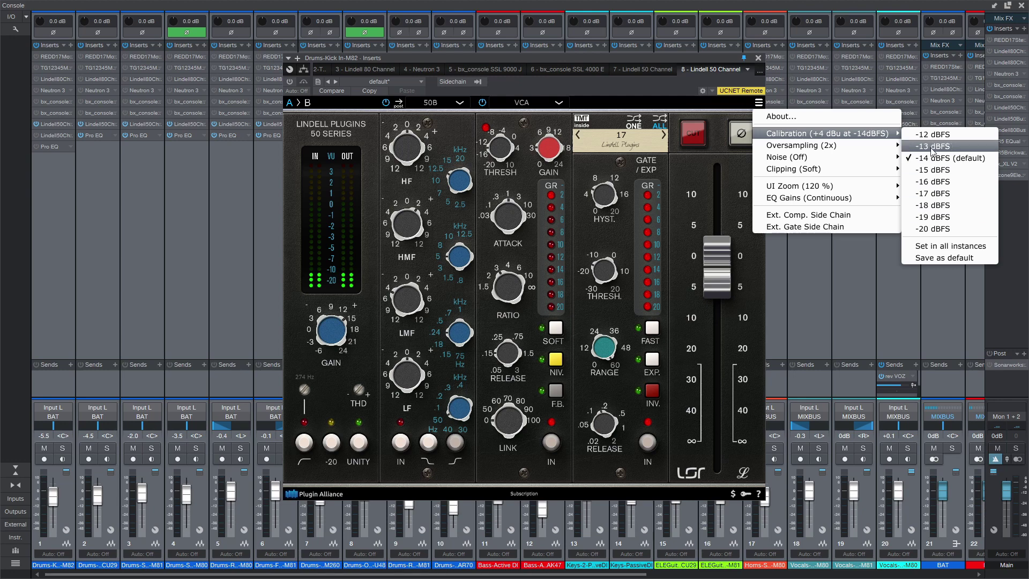
{"action": "mouse_move", "coordinate": [866, 148]}
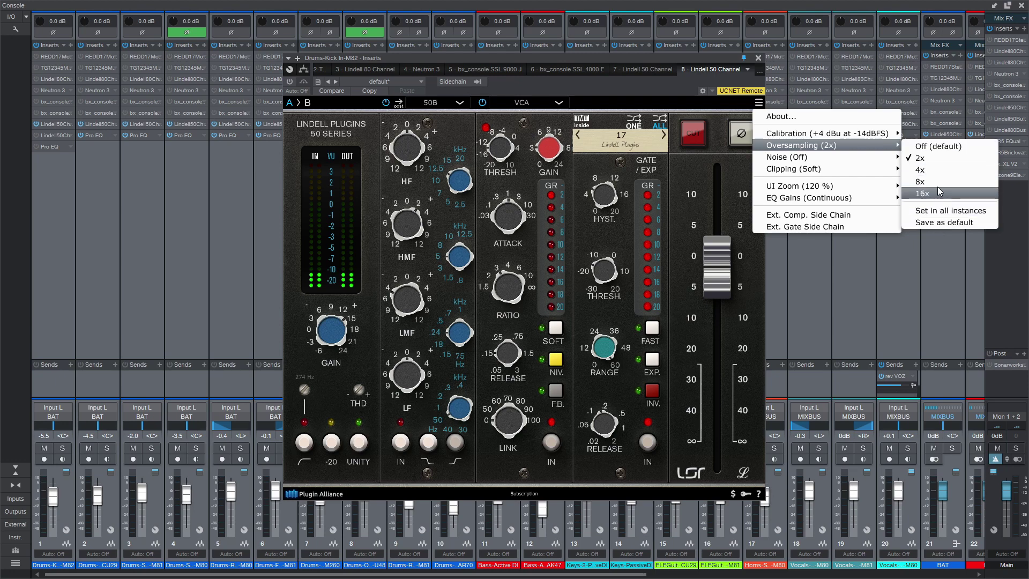
{"action": "mouse_move", "coordinate": [894, 158]}
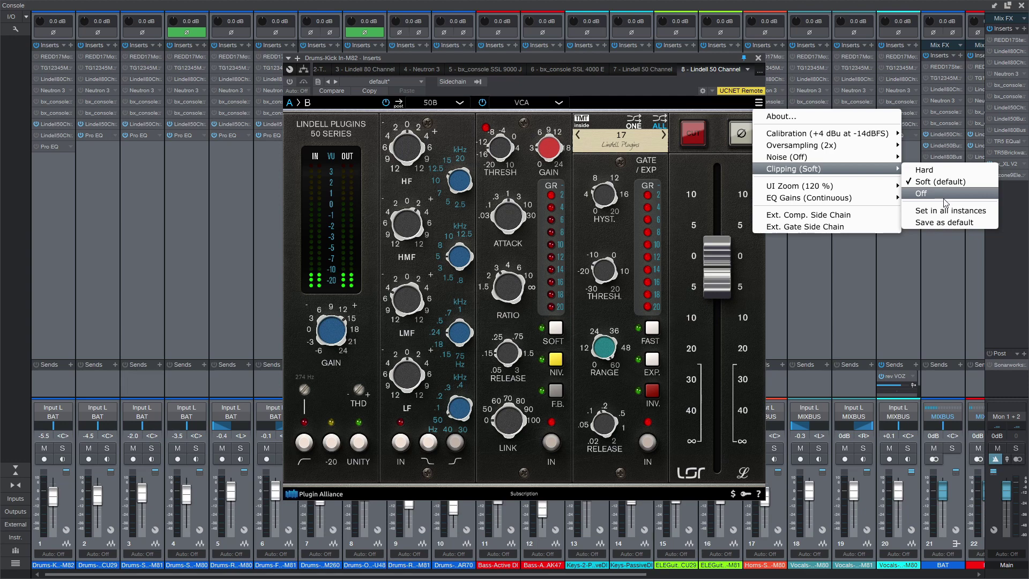
Set the EQ gains to Stepped and try the HMF gain knob.
{"action": "mouse_move", "coordinate": [883, 190]}
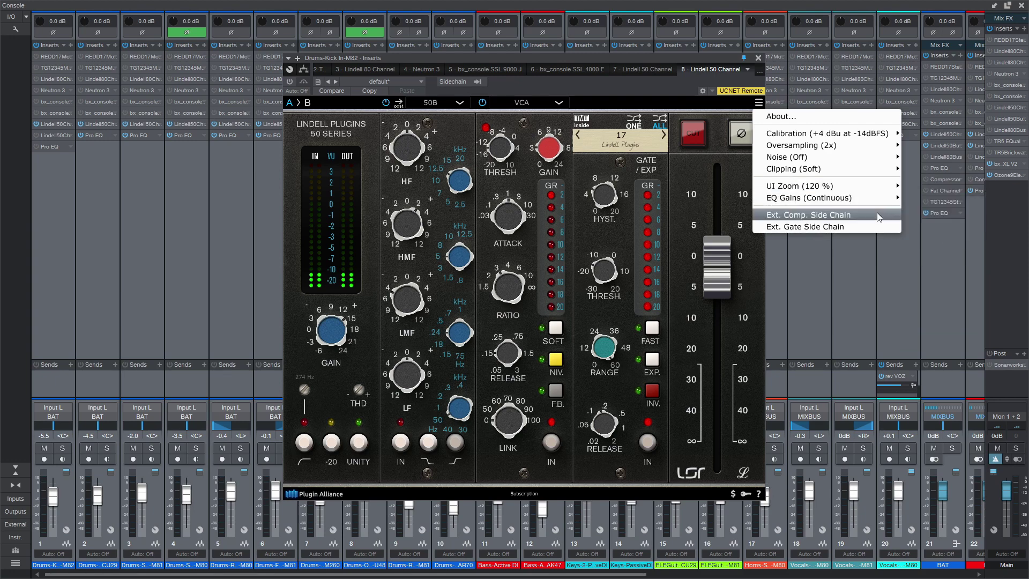
{"action": "left_click", "coordinate": [920, 209]}
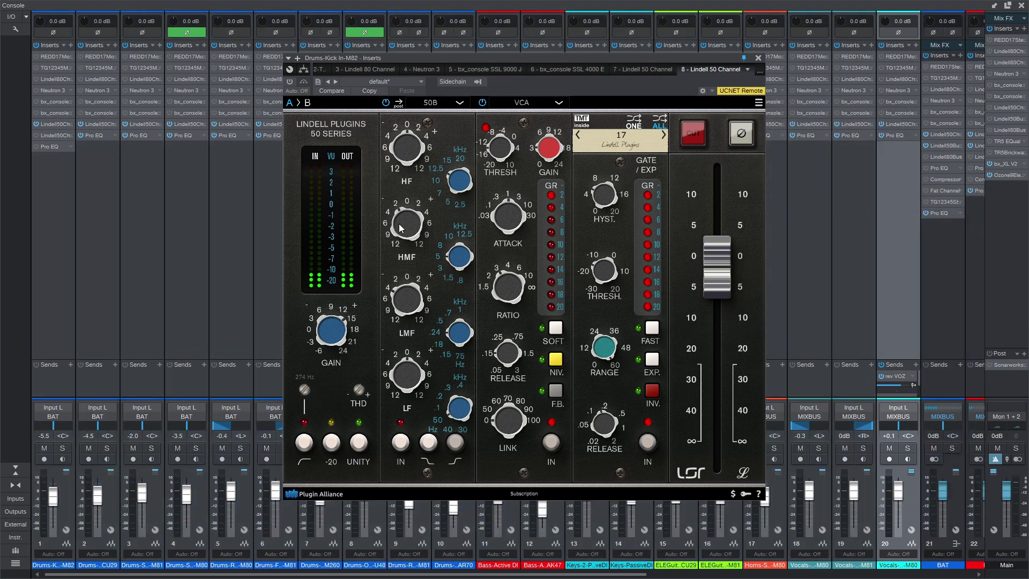
{"action": "left_click_drag", "start_coordinate": [401, 227], "coordinate": [394, 244]}
{"action": "left_click_drag", "start_coordinate": [389, 279], "coordinate": [393, 234]}
Set the EQ gains back to Continuous and try the HMF gain and frequency knobs.
{"action": "left_click", "coordinate": [759, 102]}
{"action": "mouse_move", "coordinate": [827, 200]}
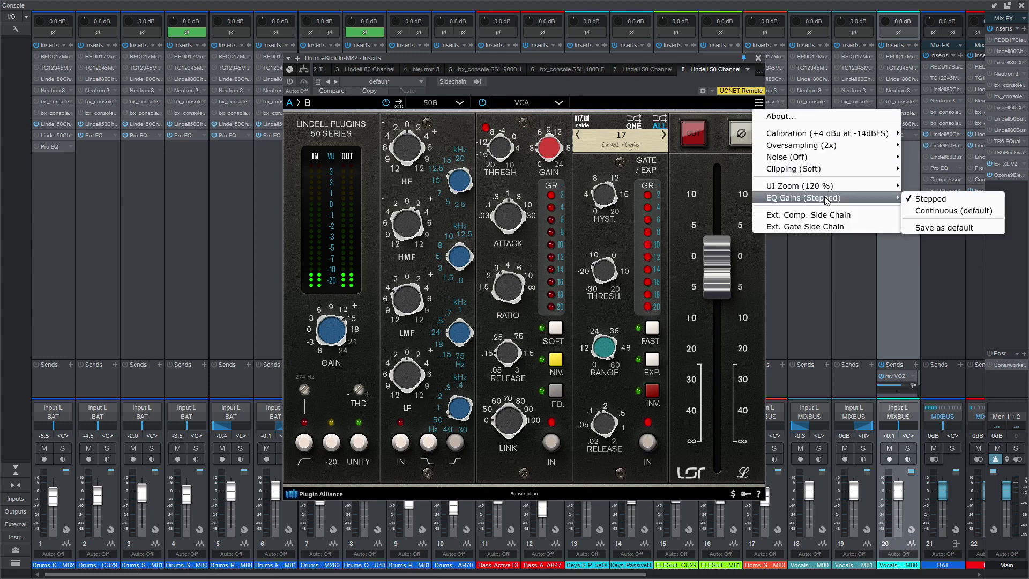
{"action": "left_click", "coordinate": [935, 211]}
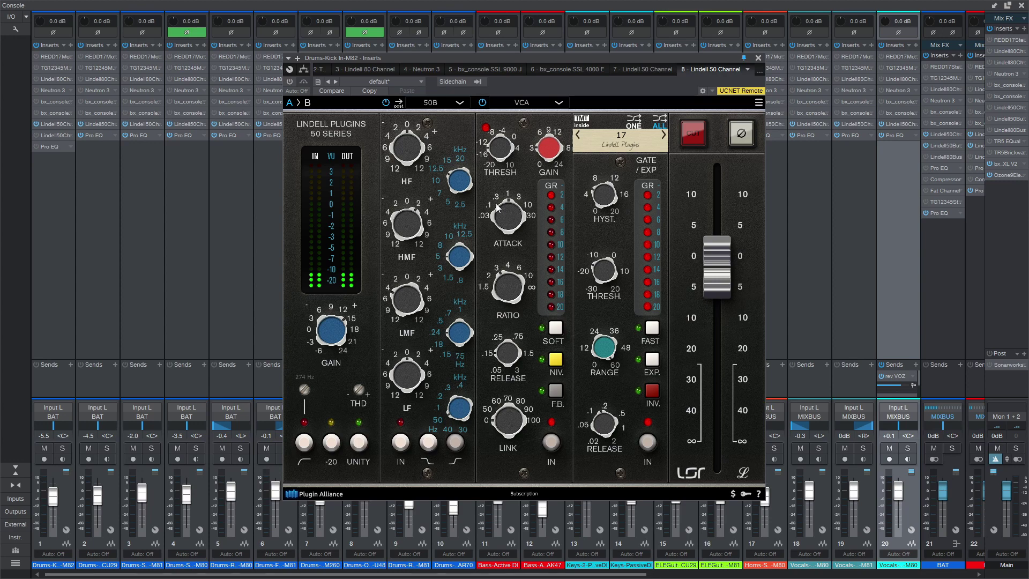
{"action": "left_click_drag", "start_coordinate": [410, 231], "coordinate": [412, 226]}
{"action": "left_click_drag", "start_coordinate": [470, 262], "coordinate": [467, 177]}
{"action": "left_click_drag", "start_coordinate": [410, 228], "coordinate": [403, 236]}
Enable the external gate side chain and disable it again.
{"action": "left_click", "coordinate": [758, 103]}
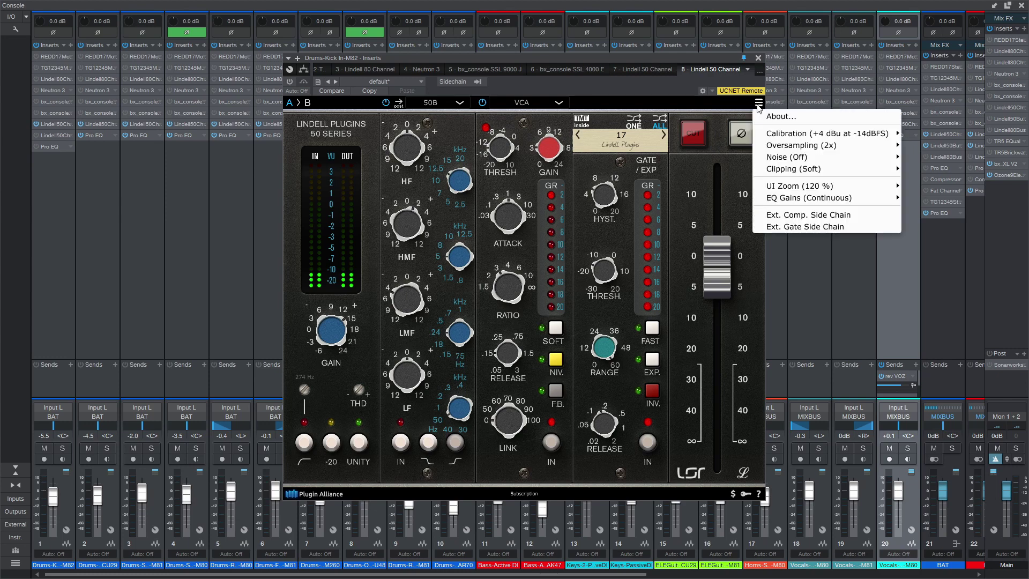
{"action": "left_click", "coordinate": [827, 226]}
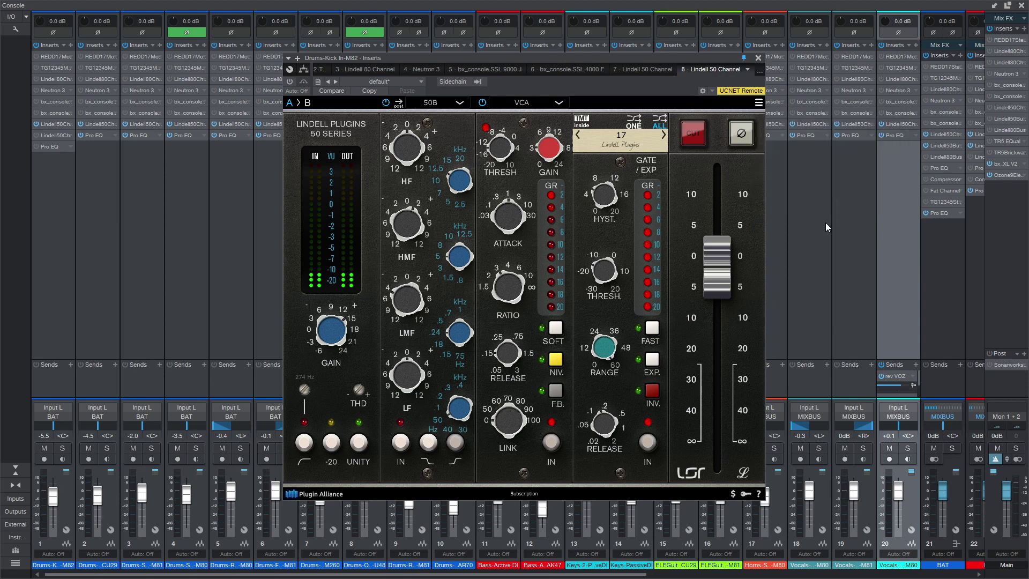
{"action": "left_click", "coordinate": [759, 102]}
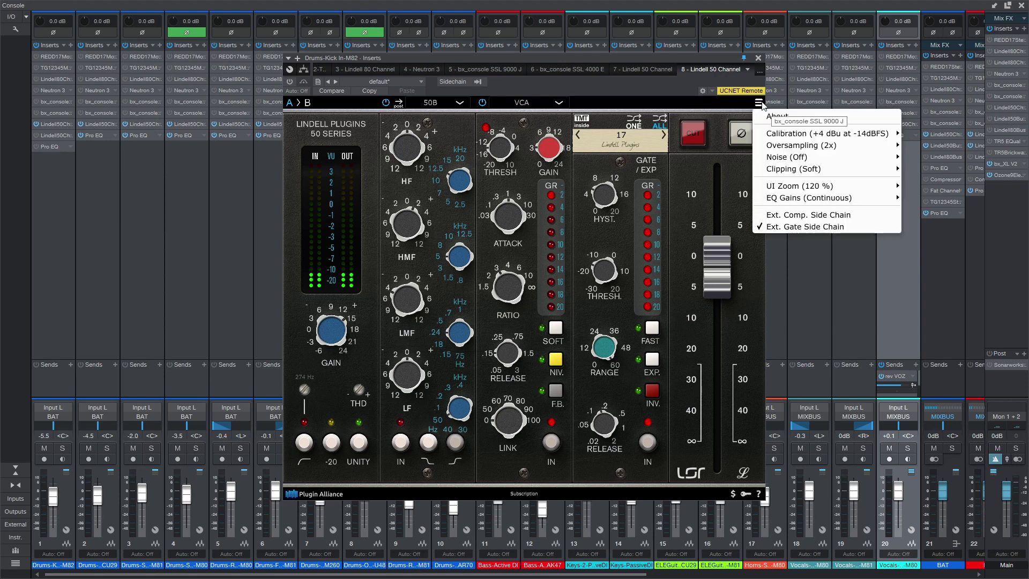
{"action": "left_click", "coordinate": [783, 226]}
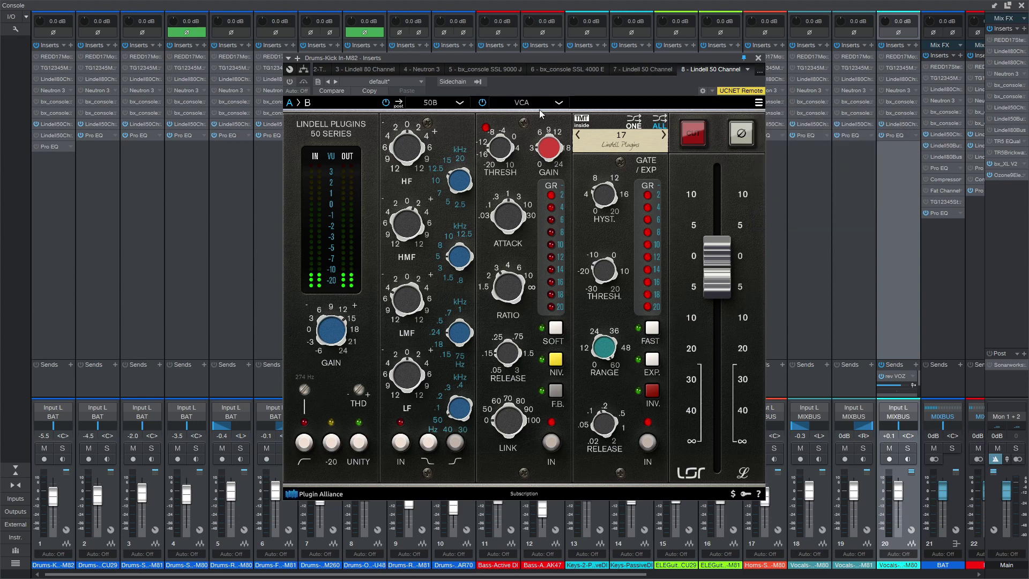
Close the plug-in window and remove the Pro EQ from the kick channel's inserts.
{"action": "left_click", "coordinate": [744, 58]}
{"action": "left_click", "coordinate": [758, 58]}
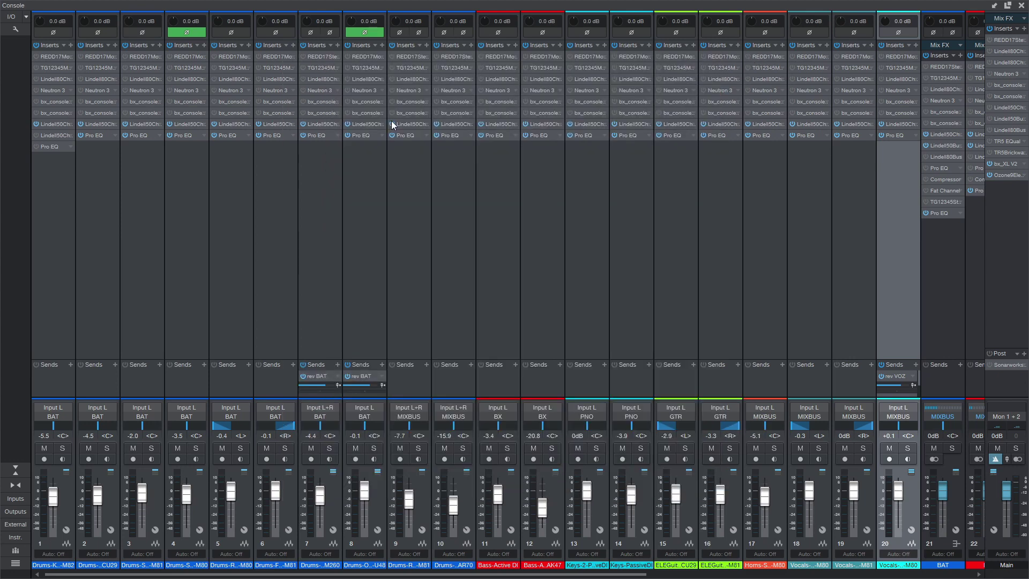
{"action": "right_click", "coordinate": [73, 146]}
{"action": "left_click", "coordinate": [84, 258]}
Select channels 2 to 20 and remove the Pro EQ from their inserts.
{"action": "left_click", "coordinate": [89, 205]}
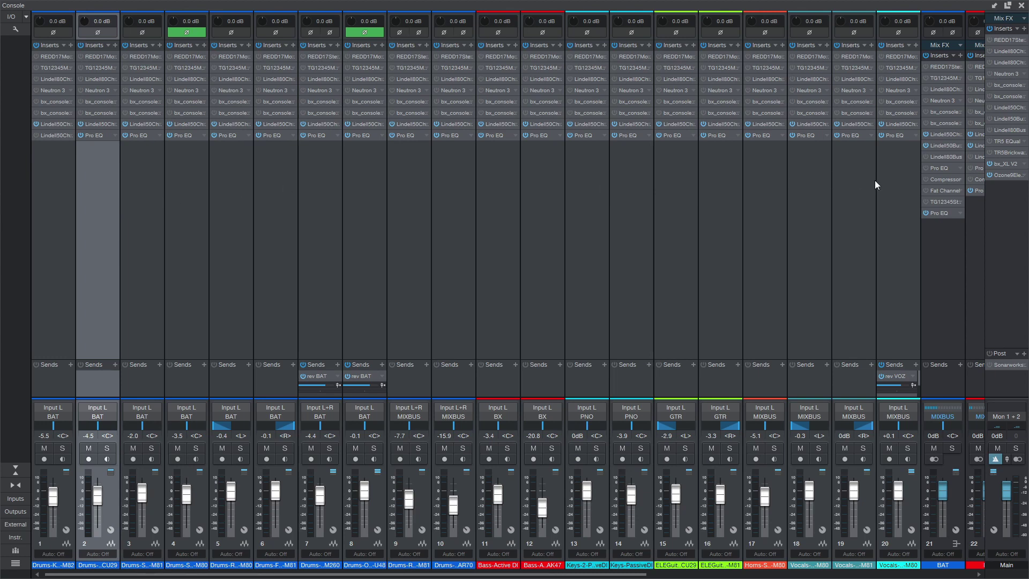
{"action": "left_click", "coordinate": [900, 185], "text": "shift"}
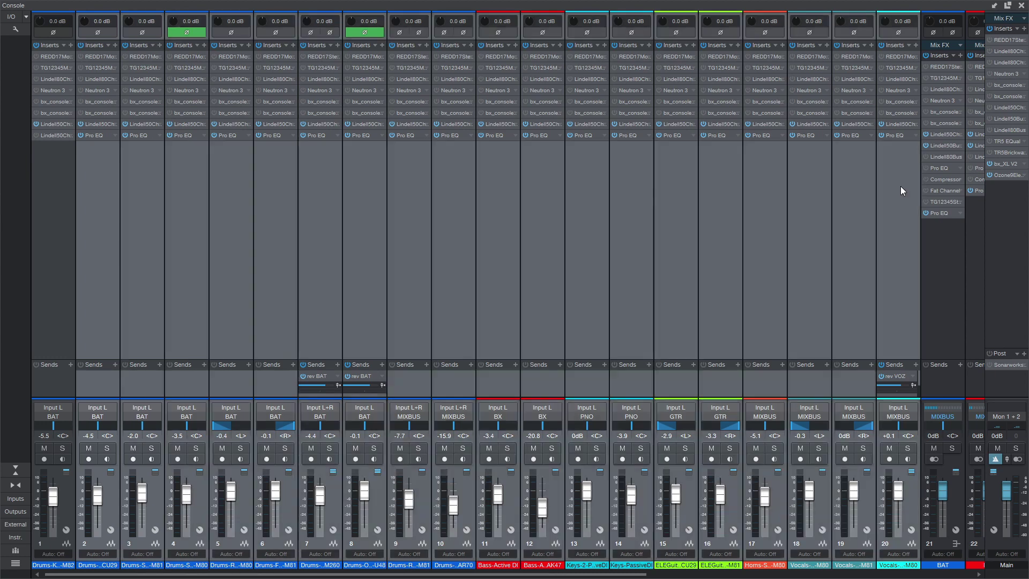
{"action": "right_click", "coordinate": [914, 137]}
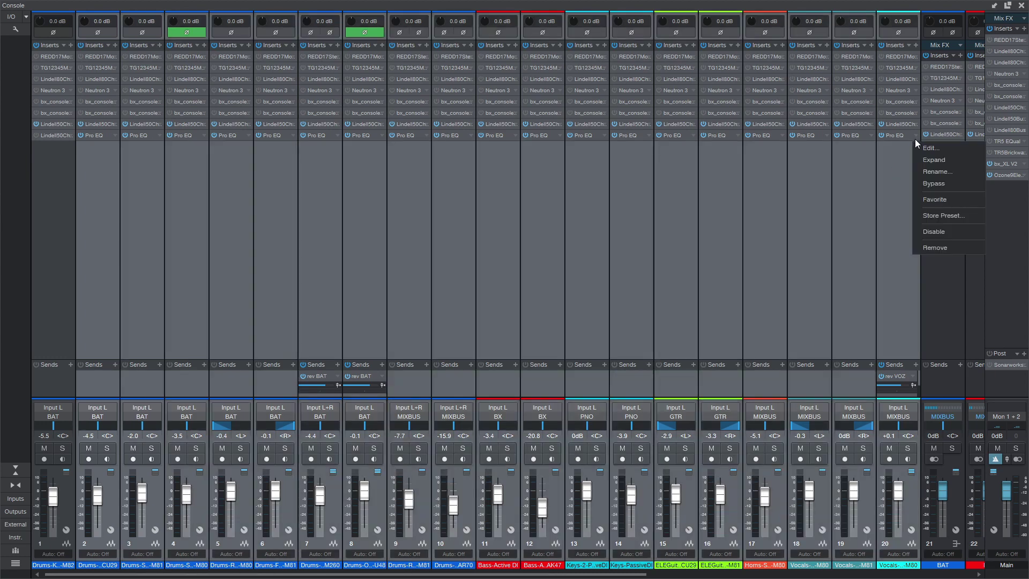
{"action": "left_click", "coordinate": [928, 247]}
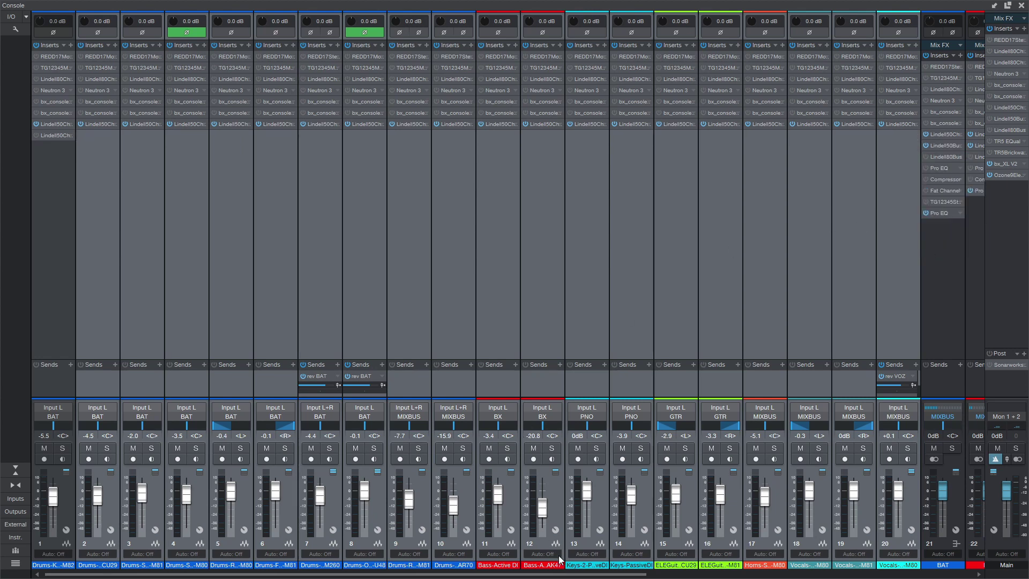
Select the BAT to MIXBUS buses and remove the last Pro EQ from BAT and MIXBUS.
{"action": "left_click_drag", "start_coordinate": [557, 574], "coordinate": [876, 574]}
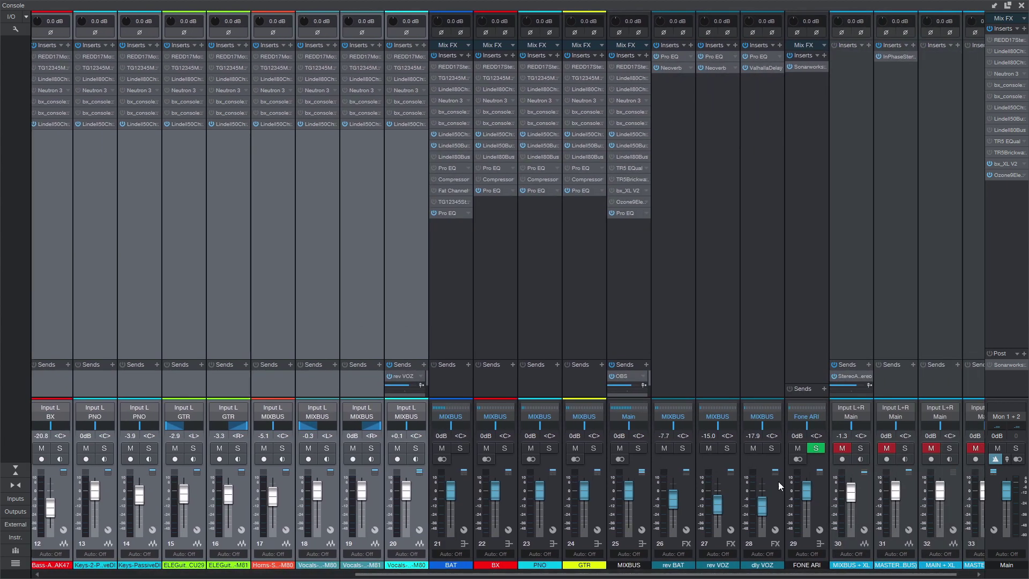
{"action": "left_click", "coordinate": [631, 291]}
{"action": "left_click", "coordinate": [432, 260], "text": "shift"}
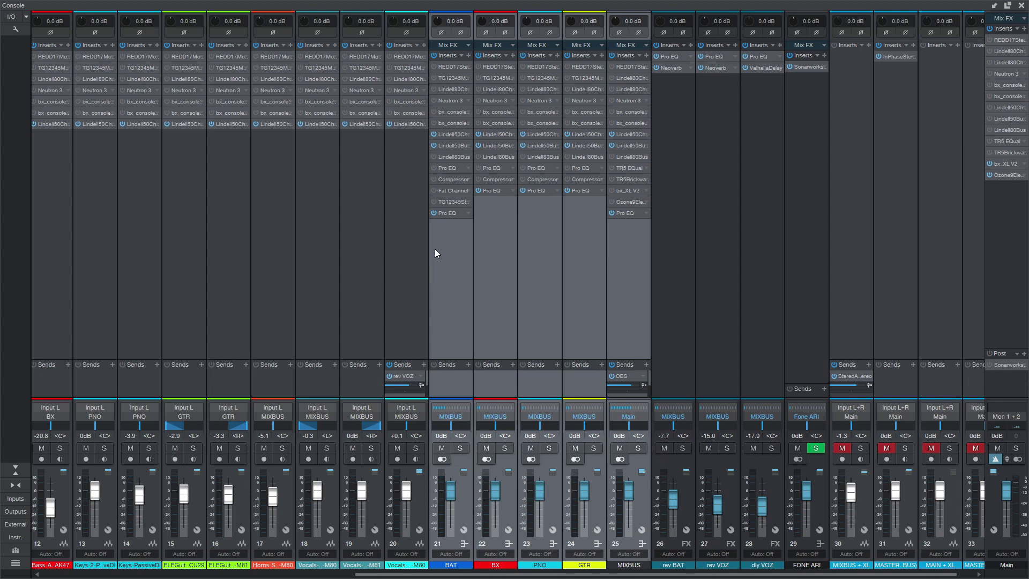
{"action": "left_click", "coordinate": [469, 213]}
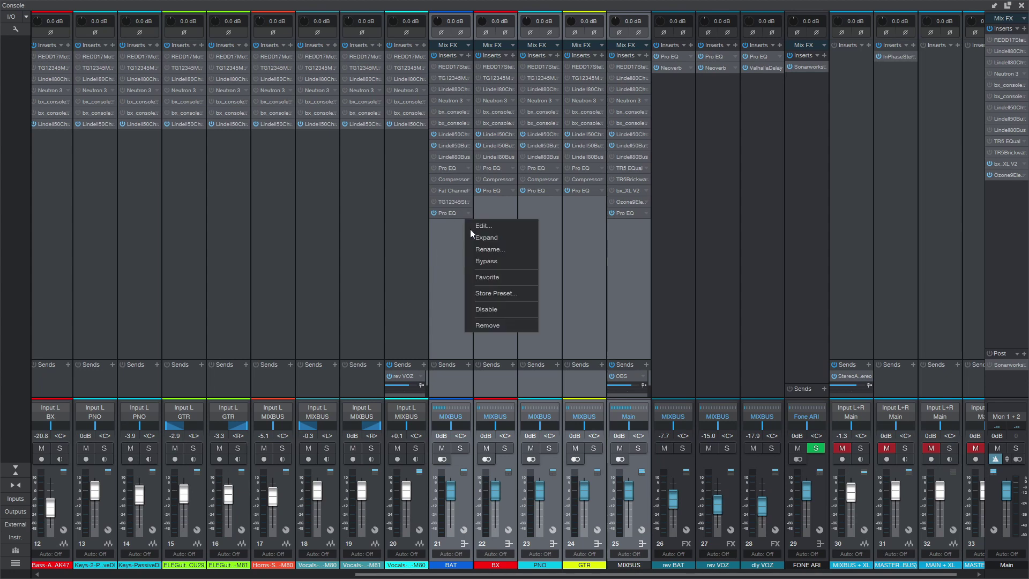
{"action": "left_click", "coordinate": [482, 325]}
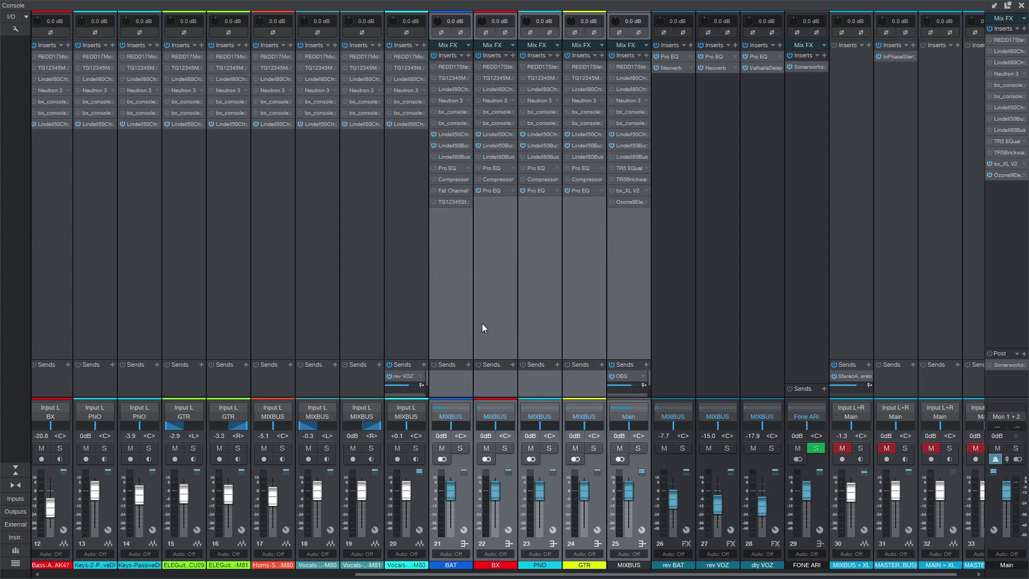
Try to remove the GTR bus's active Pro EQ with all five buses selected, and undo the removal.
{"action": "left_click", "coordinate": [600, 191]}
{"action": "left_click", "coordinate": [628, 302]}
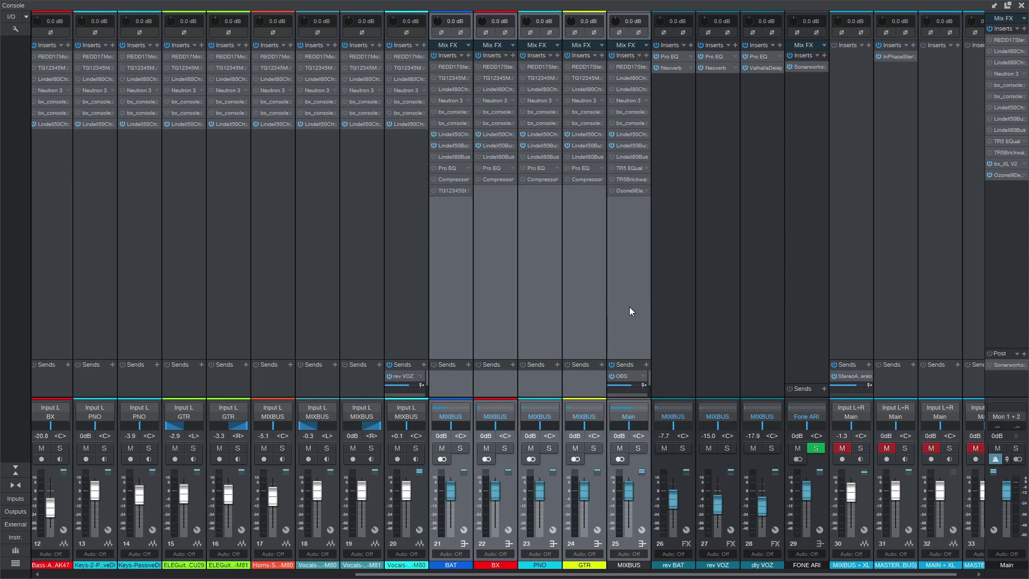
{"action": "key", "text": "ctrl+z"}
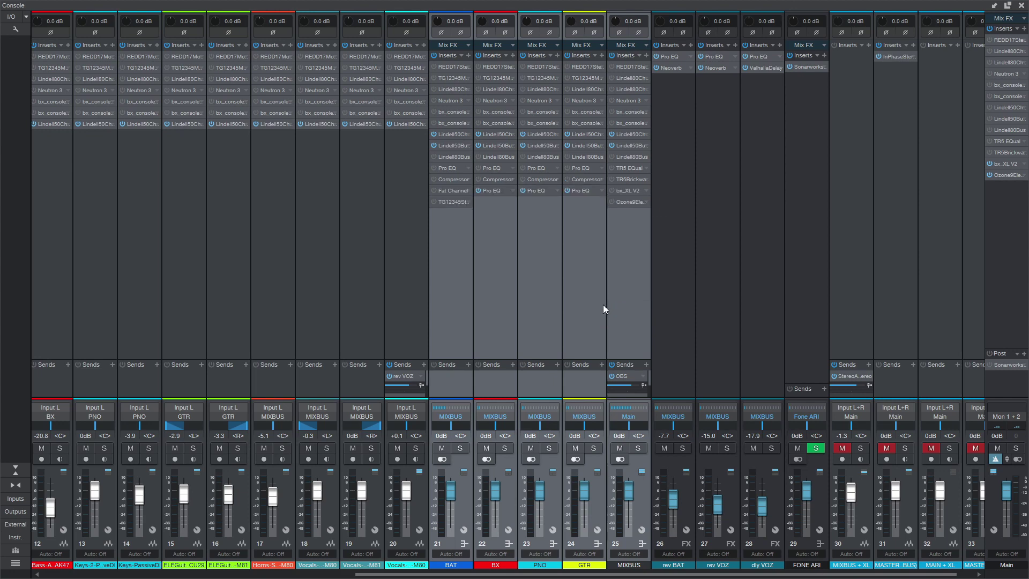
Select only the BX, PNO and GTR buses and remove the active Pro EQ after their Compressor inserts.
{"action": "left_click", "coordinate": [592, 304]}
{"action": "left_click", "coordinate": [511, 211]}
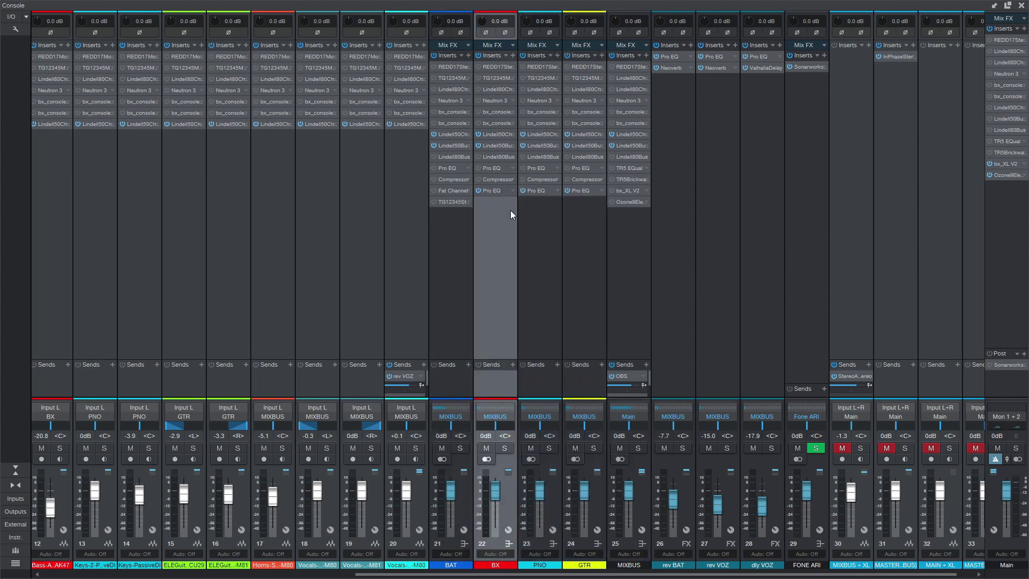
{"action": "left_click", "coordinate": [580, 222], "text": "shift"}
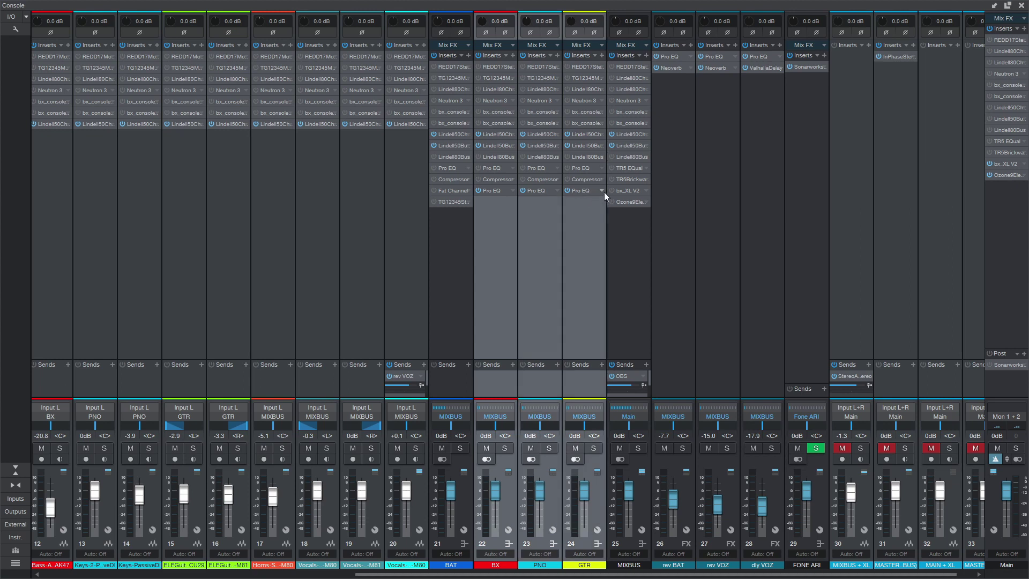
{"action": "left_click", "coordinate": [603, 190]}
{"action": "left_click", "coordinate": [613, 300]}
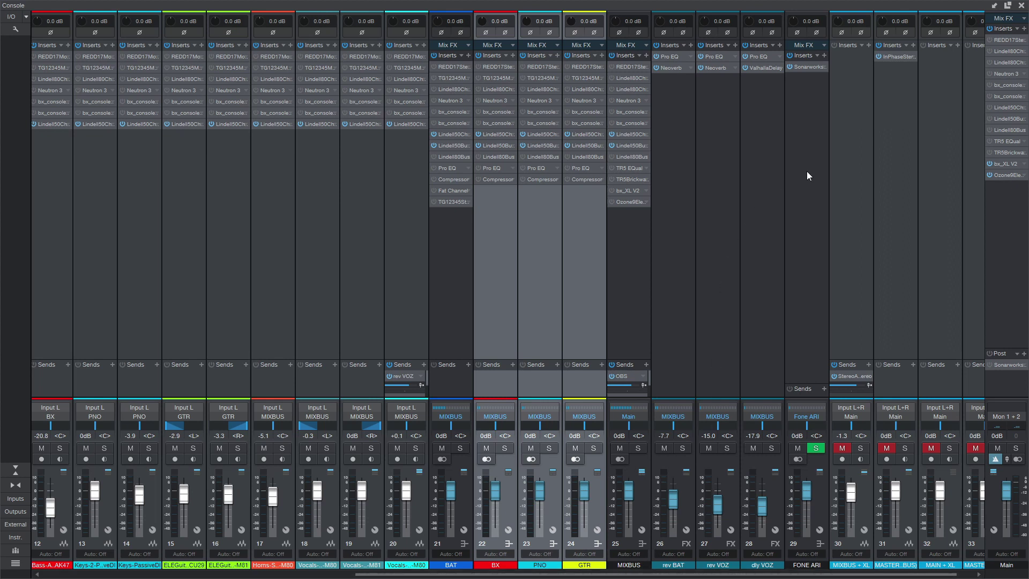
Select the whole range of mixer channels from the kick on channel 1 through the MIXBUS bus.
{"action": "left_click", "coordinate": [769, 193]}
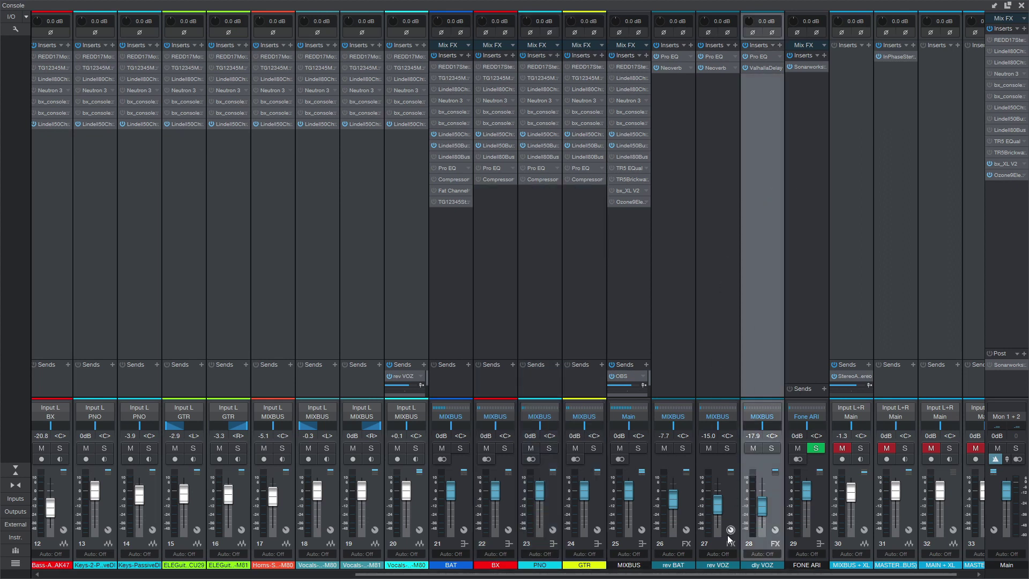
{"action": "left_click", "coordinate": [638, 316]}
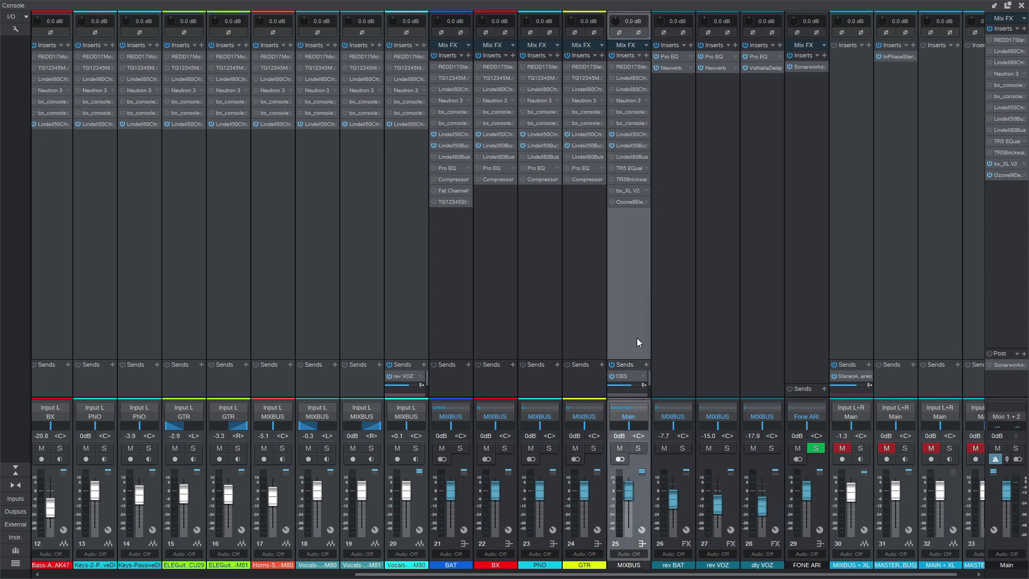
{"action": "left_click_drag", "start_coordinate": [653, 576], "coordinate": [342, 576]}
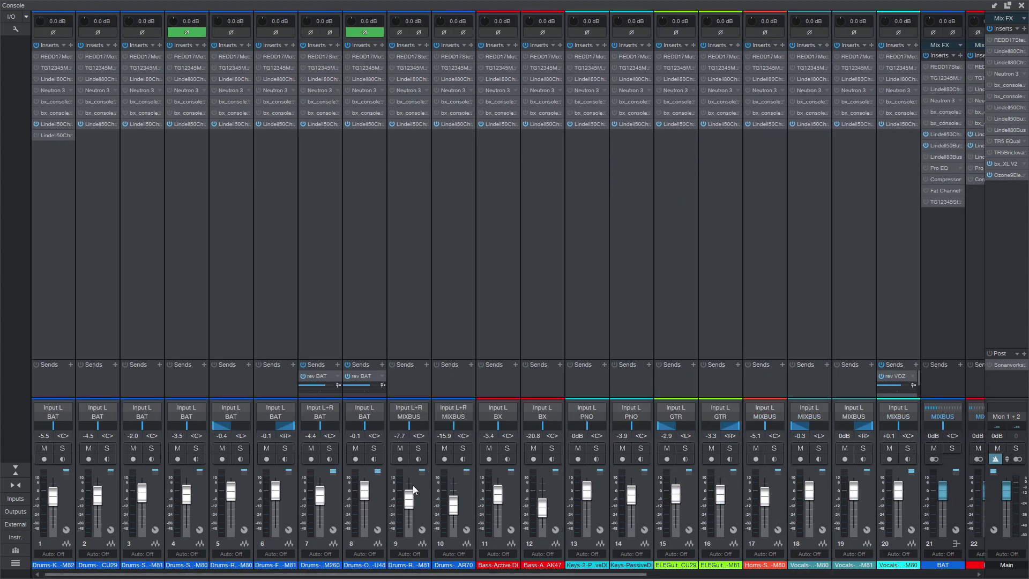
{"action": "left_click", "coordinate": [46, 226], "text": "shift"}
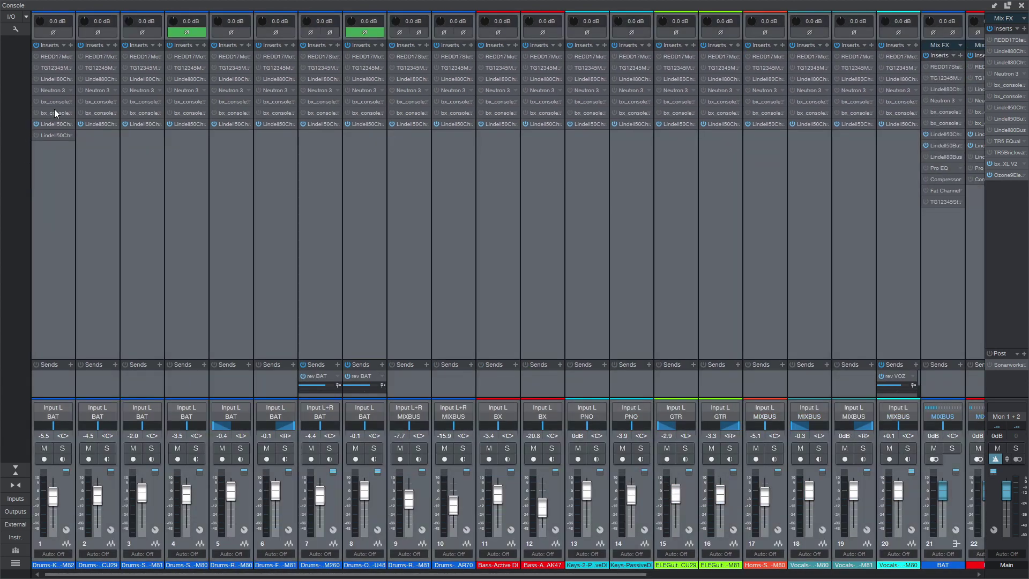
Open the kick's bx_console SSL 4000 E, call up its THD ALL control for the session-wide change, and close the plug-in.
{"action": "left_click", "coordinate": [54, 112]}
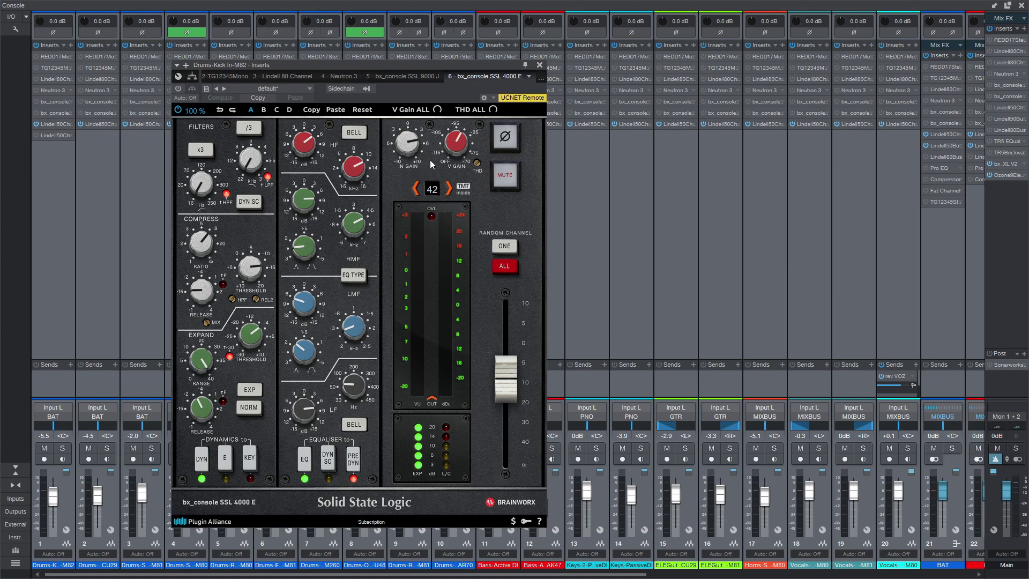
{"action": "left_click", "coordinate": [492, 110]}
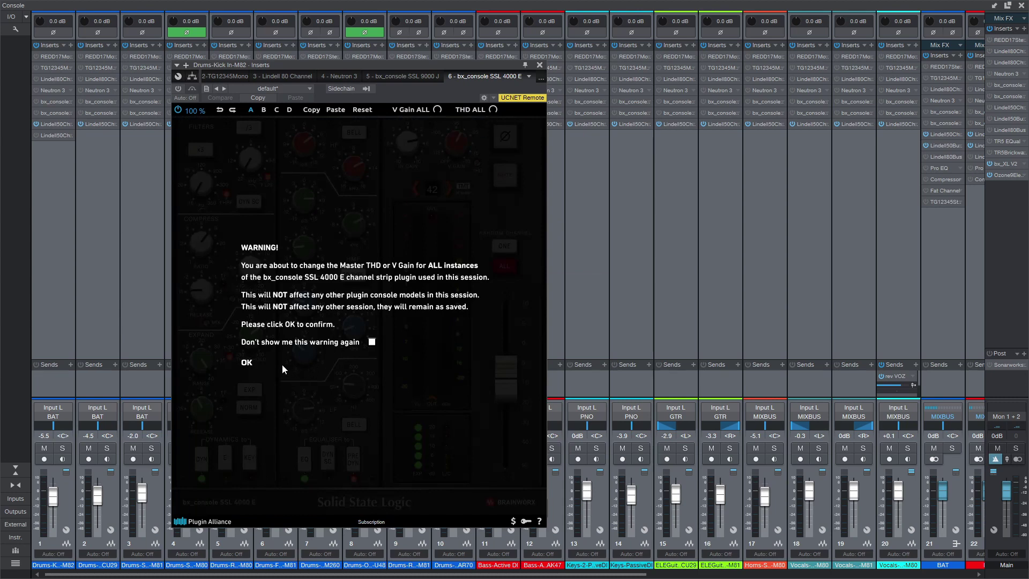
{"action": "left_click", "coordinate": [246, 362]}
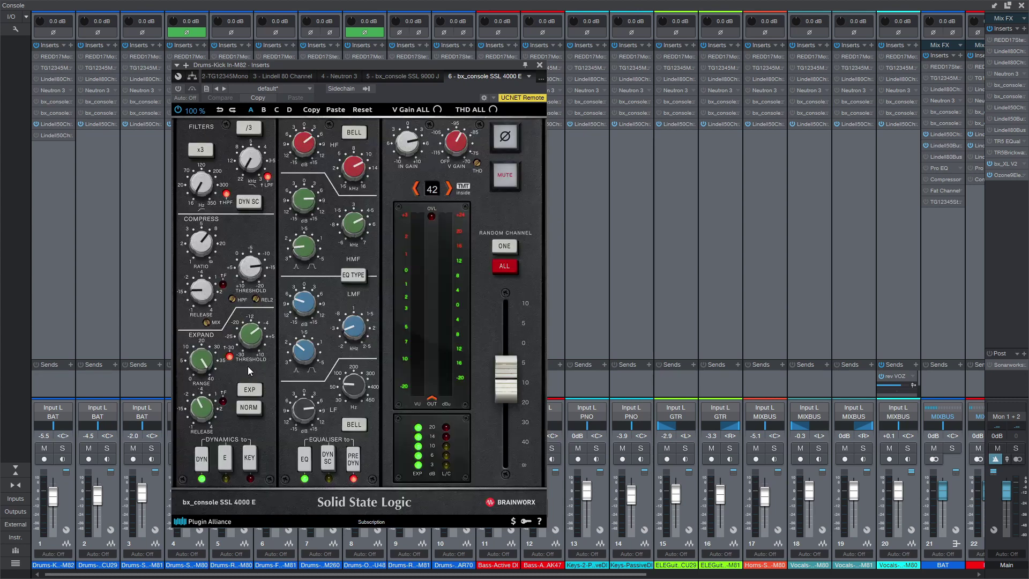
{"action": "left_click", "coordinate": [489, 111]}
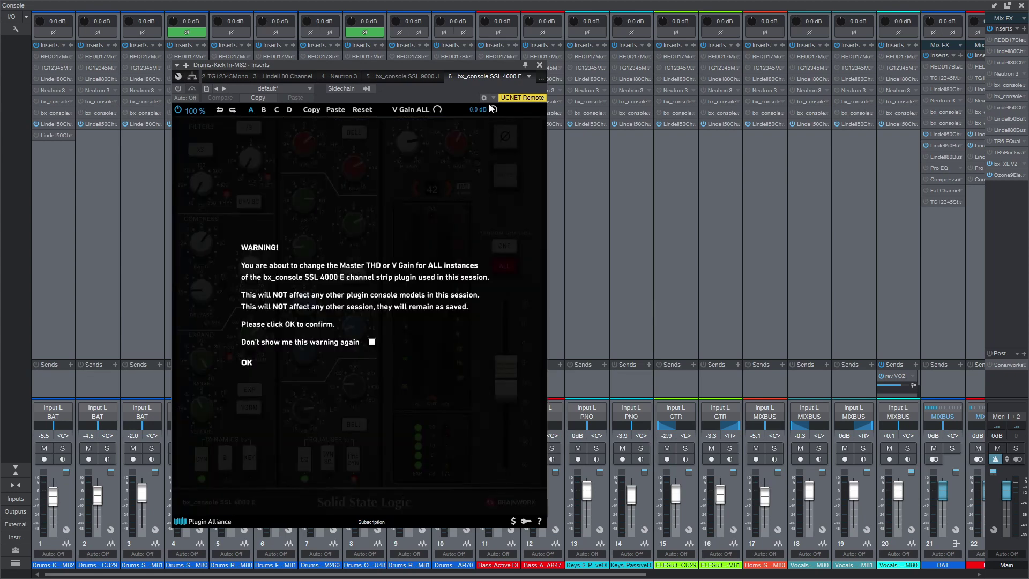
{"action": "left_click", "coordinate": [254, 367]}
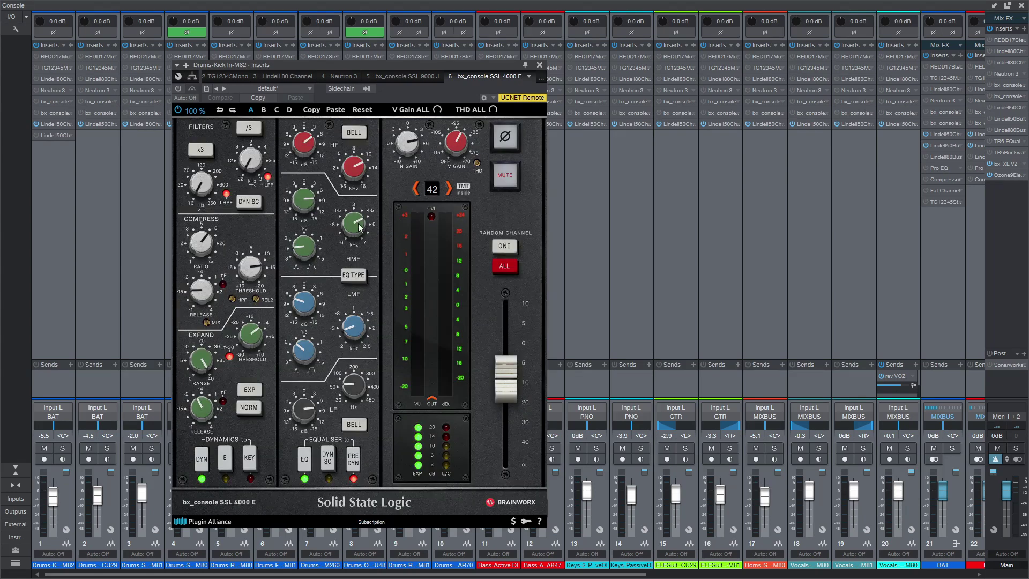
{"action": "left_click", "coordinate": [491, 111]}
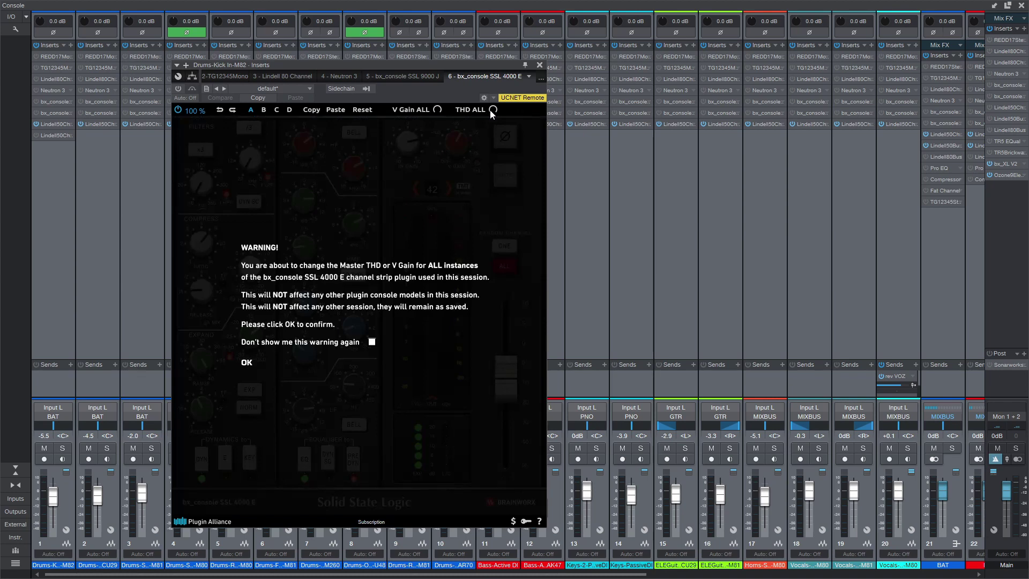
{"action": "left_click", "coordinate": [247, 363]}
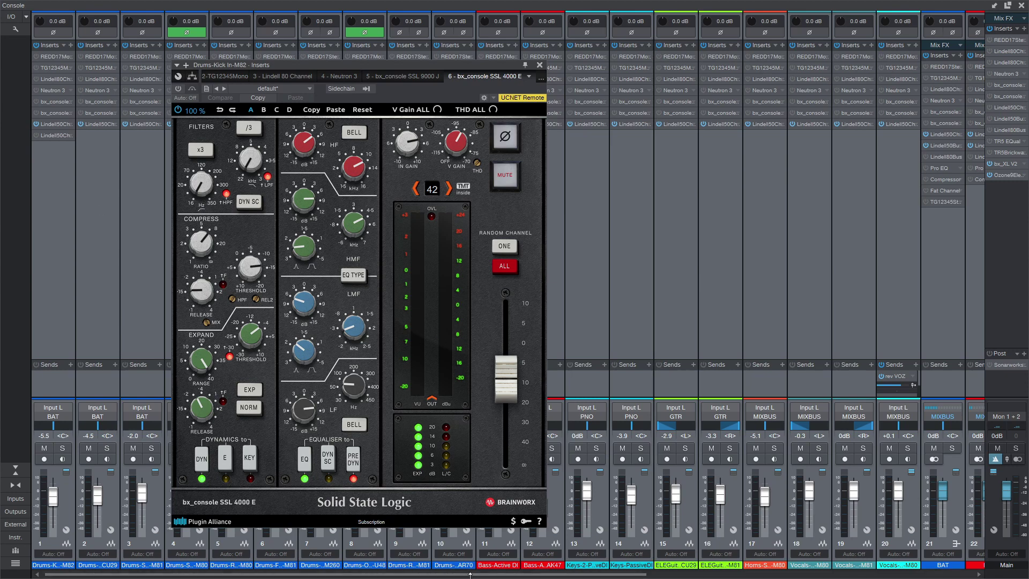
{"action": "left_click_drag", "start_coordinate": [475, 575], "coordinate": [697, 575]}
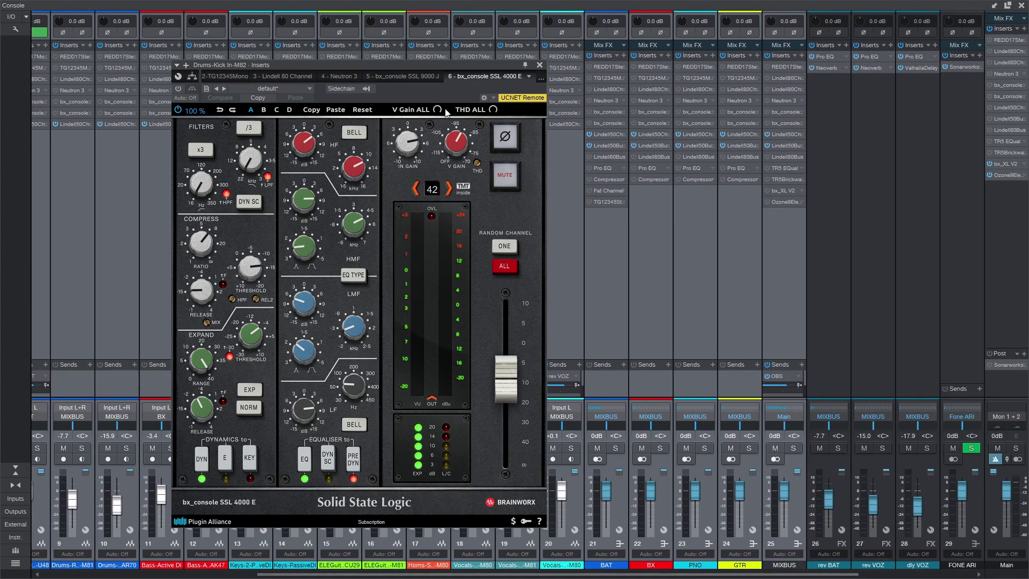
{"action": "left_click", "coordinate": [539, 65]}
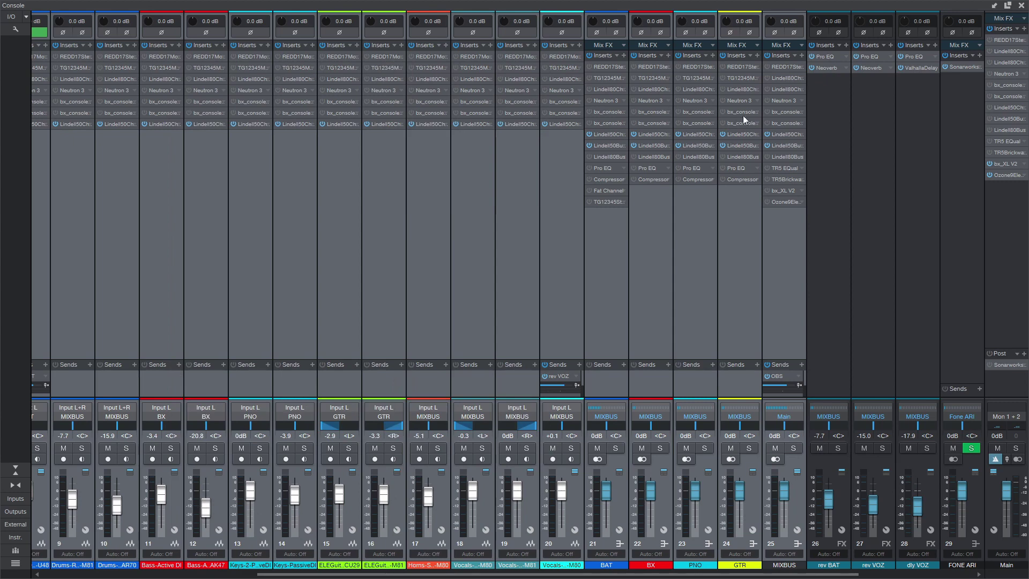
Open the MIXBUS bus's Lindell 50 Channel and bx_console SSL 4000 E in separate pinned windows and arrange them side by side.
{"action": "double_click", "coordinate": [781, 134]}
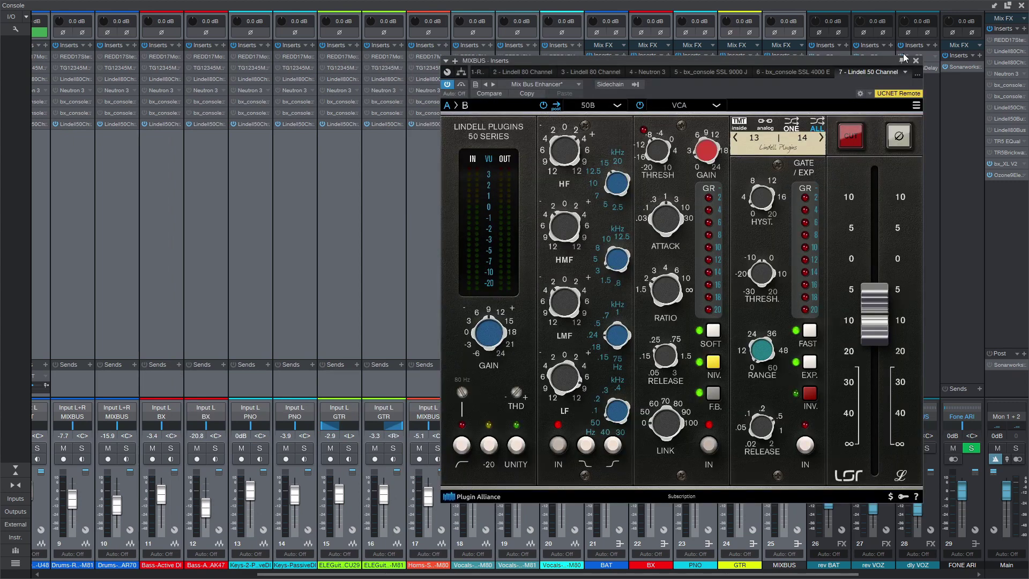
{"action": "left_click_drag", "start_coordinate": [902, 61], "coordinate": [427, 84]}
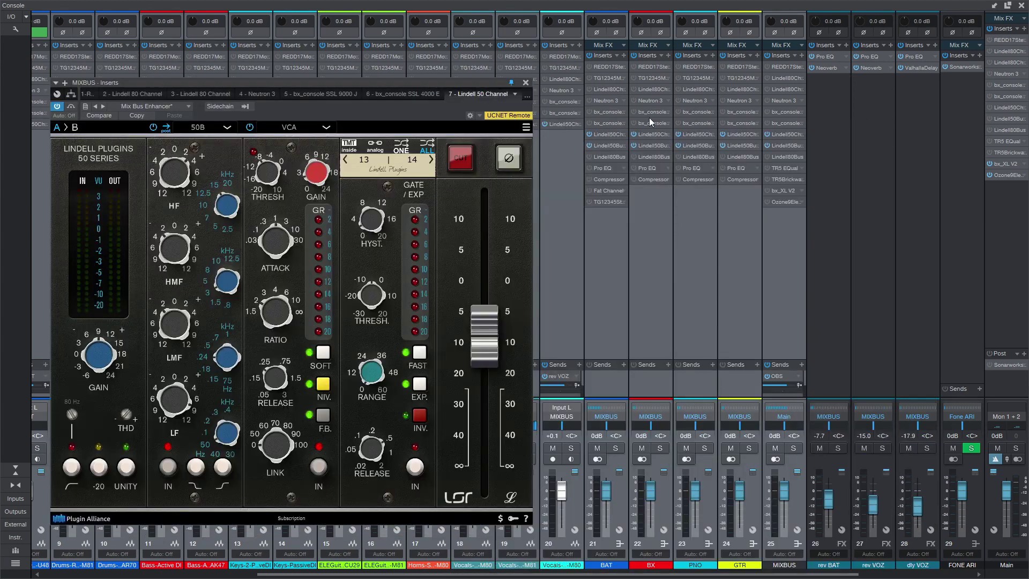
{"action": "double_click", "coordinate": [779, 126]}
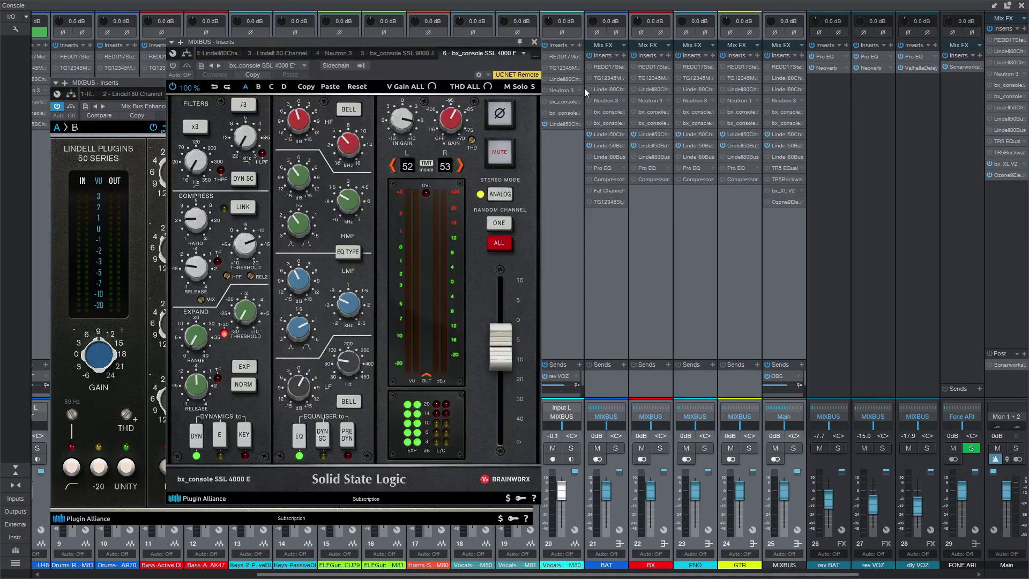
{"action": "left_click_drag", "start_coordinate": [449, 54], "coordinate": [856, 90]}
{"action": "left_click_drag", "start_coordinate": [467, 79], "coordinate": [487, 56]}
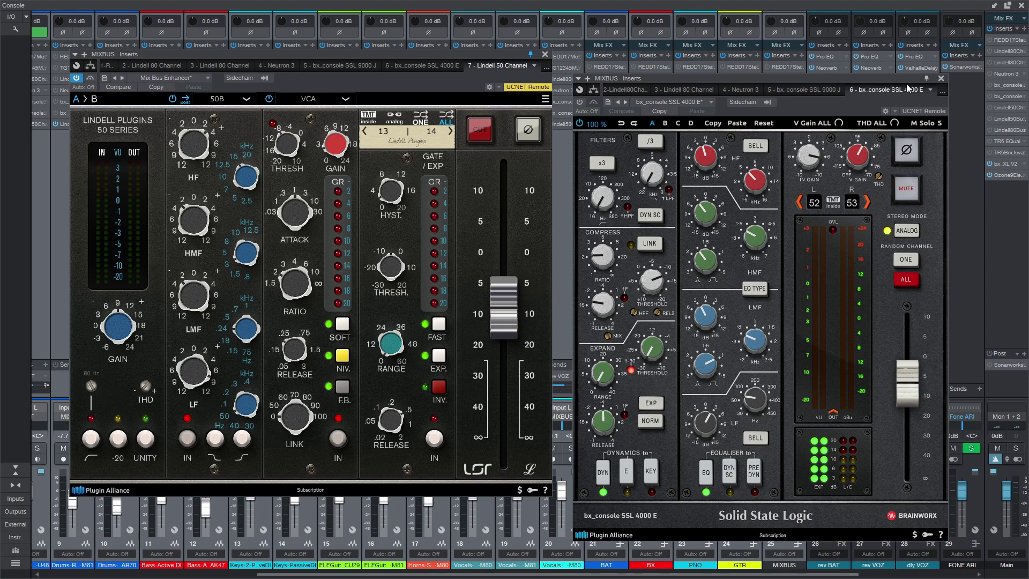
{"action": "left_click", "coordinate": [927, 79]}
{"action": "left_click_drag", "start_coordinate": [893, 82], "coordinate": [927, 99]}
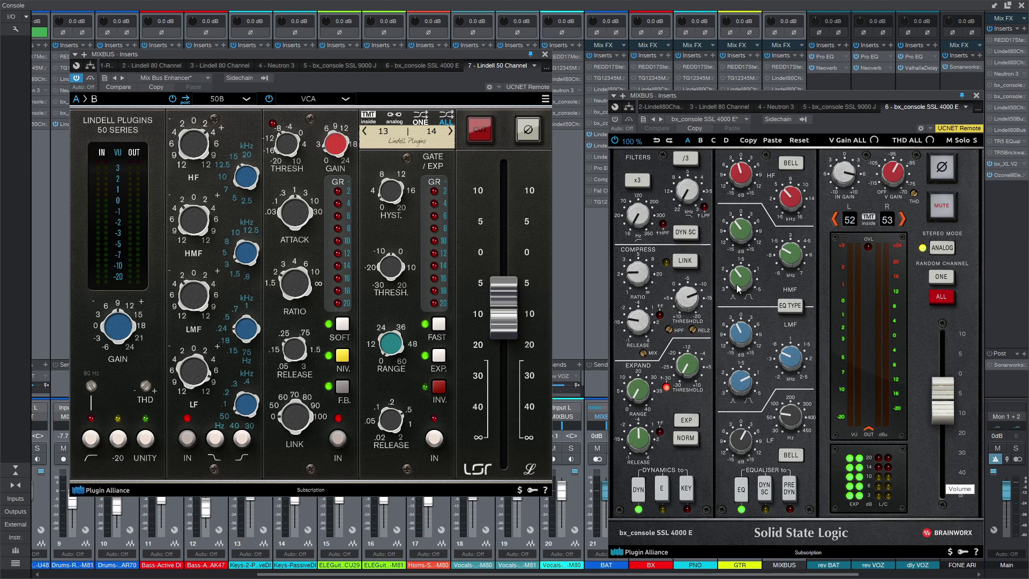
{"action": "left_click_drag", "start_coordinate": [459, 56], "coordinate": [432, 71]}
{"action": "left_click_drag", "start_coordinate": [665, 96], "coordinate": [654, 96]}
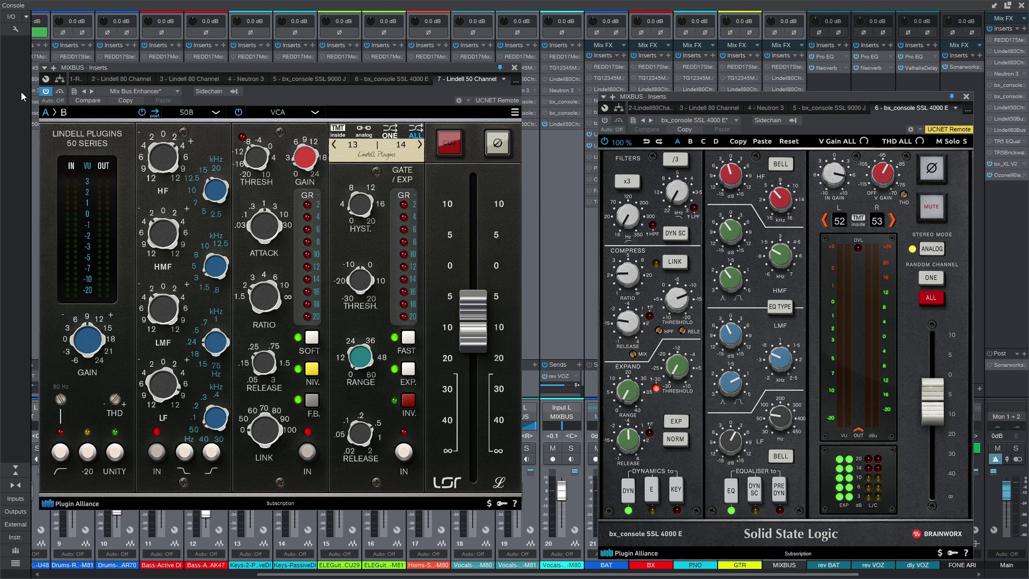
Compare the mix with Lindell 50 Channel bypassed, with bx_console SSL 4000 E active instead, and with Lindell 50 Channel reactivated.
{"action": "left_click", "coordinate": [42, 96]}
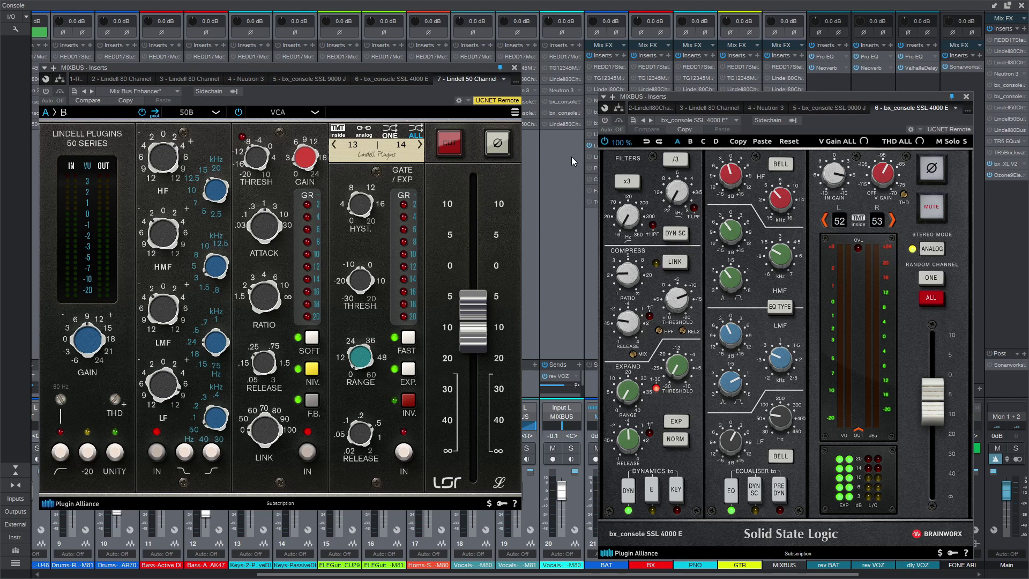
{"action": "left_click", "coordinate": [543, 114]}
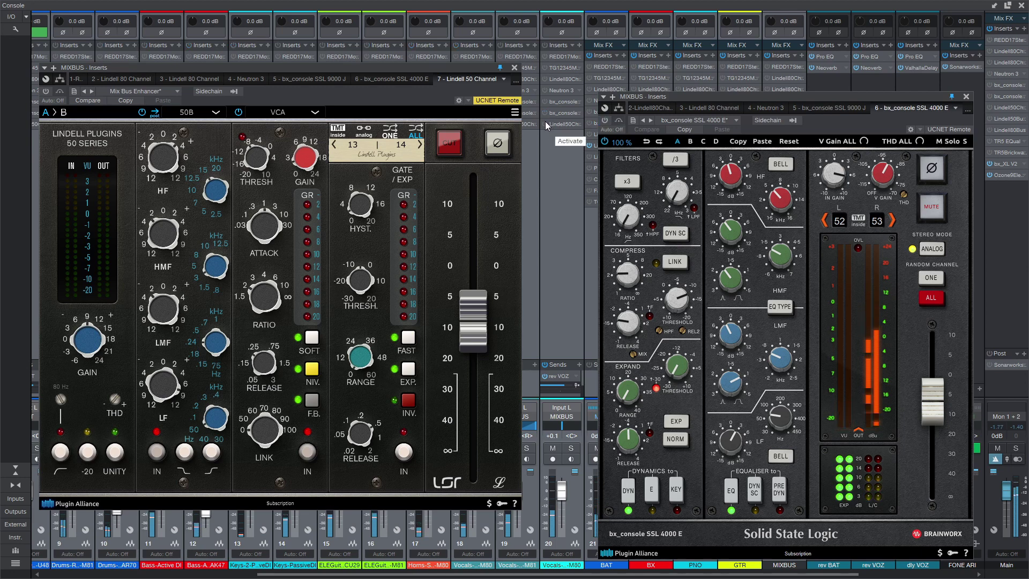
{"action": "left_click", "coordinate": [545, 122]}
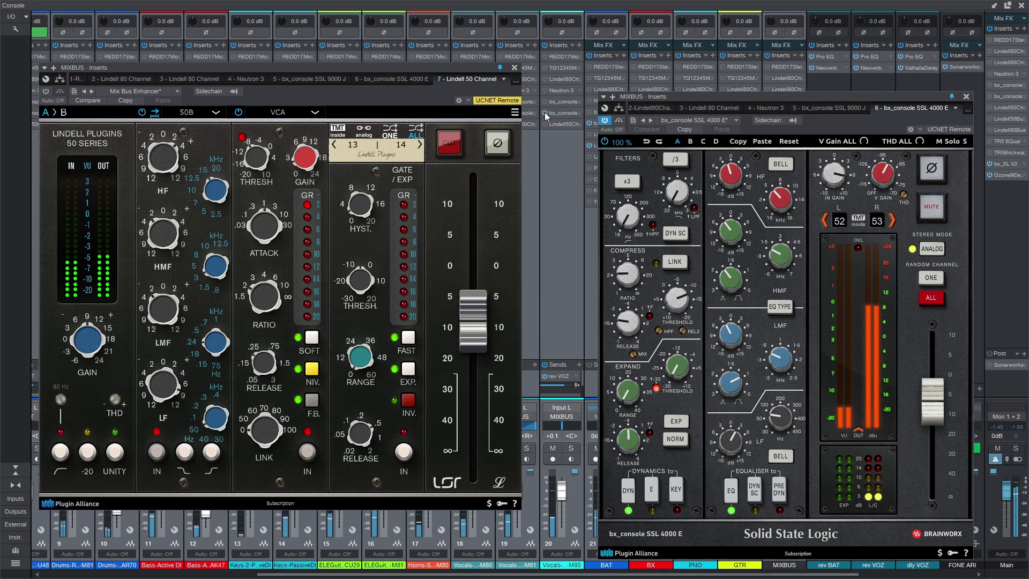
{"action": "key", "text": "ctrl+s"}
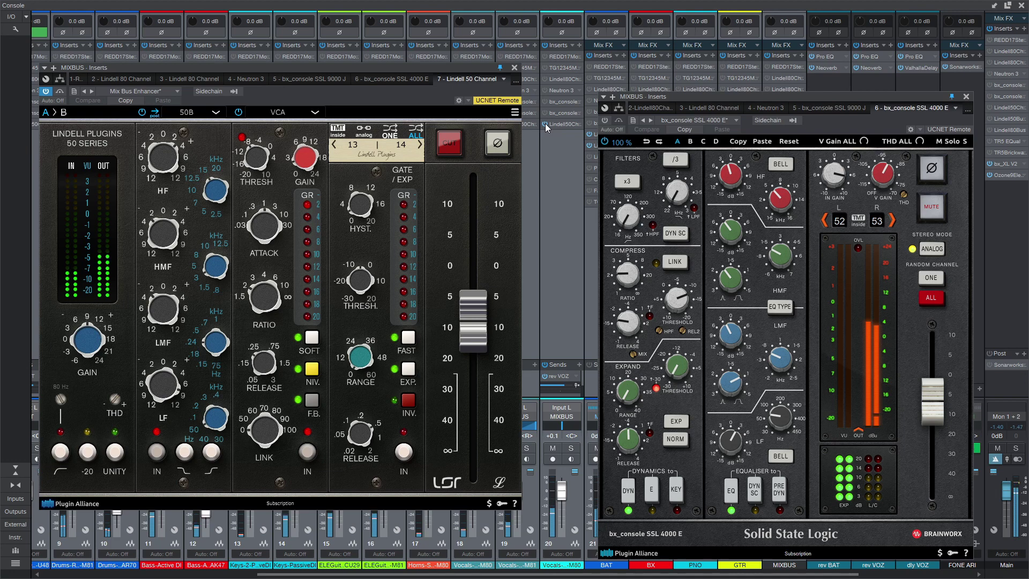
Lower the MIXBUS Lindell 50 Channel's output fader slightly and close both plug-in windows.
{"action": "left_click_drag", "start_coordinate": [481, 317], "coordinate": [481, 320]}
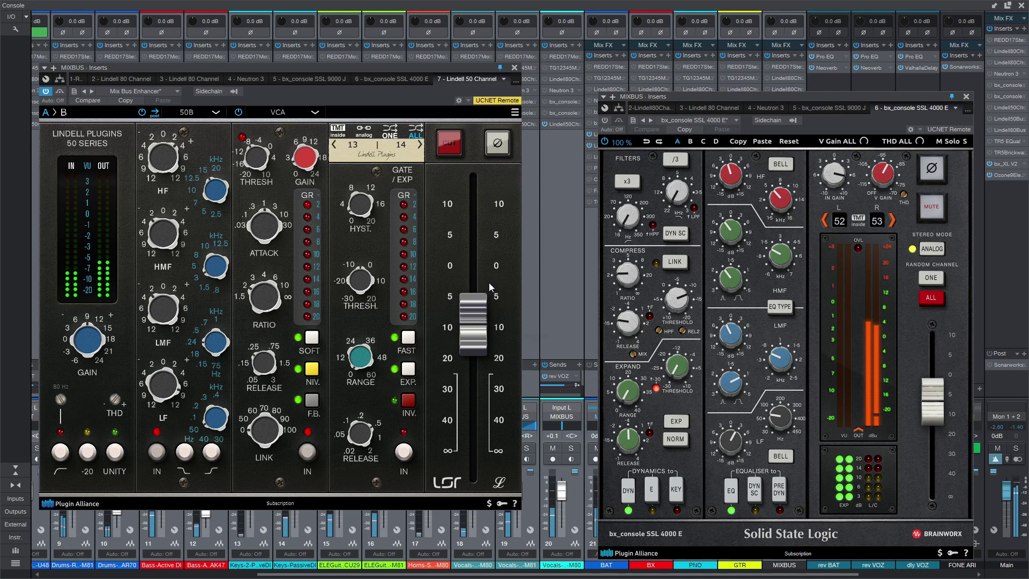
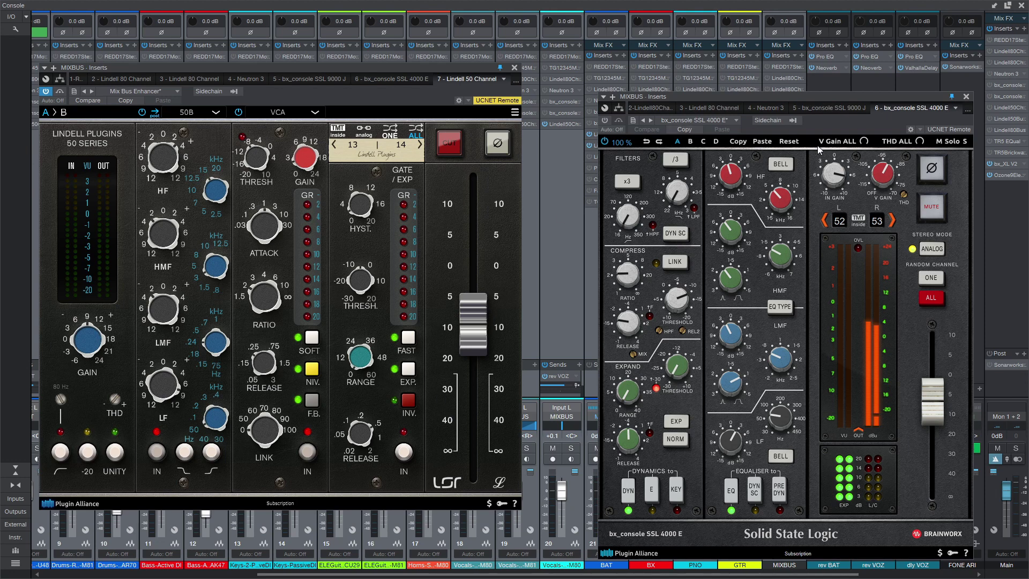
{"action": "left_click", "coordinate": [966, 97]}
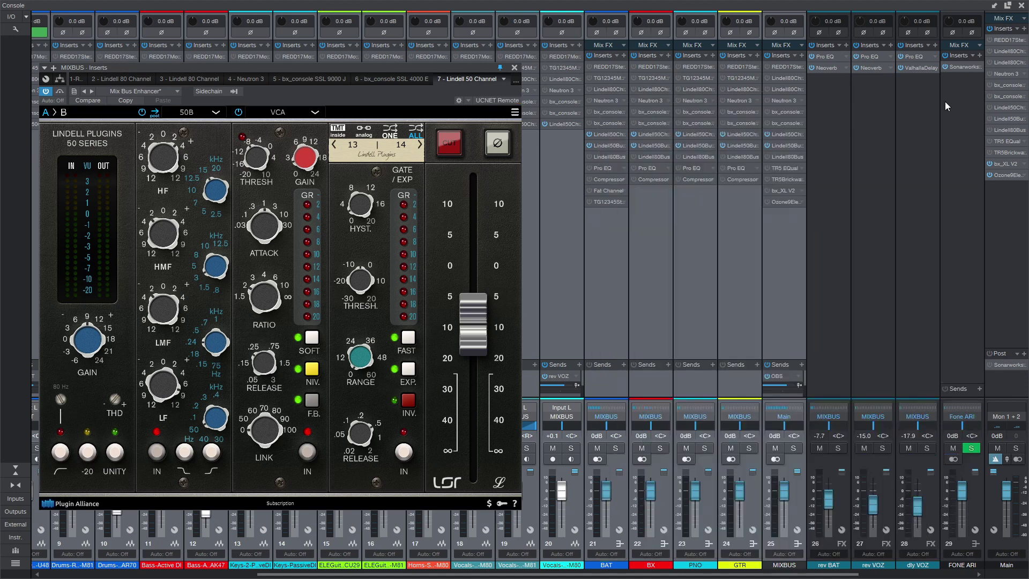
{"action": "left_click", "coordinate": [499, 68]}
{"action": "left_click", "coordinate": [513, 68]}
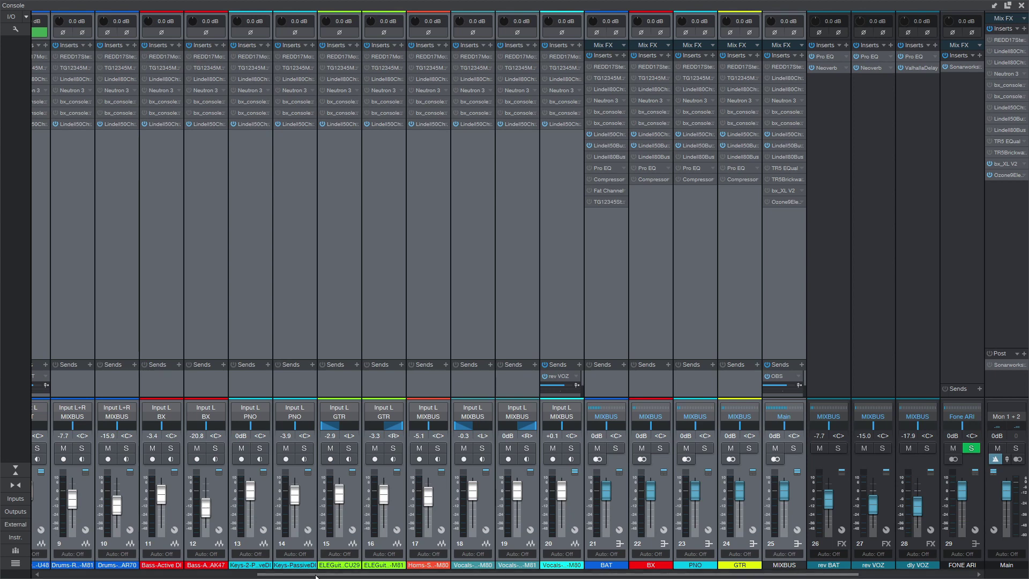
Select and solo only the kick on channel 1 and open its active Lindell 50 Channel.
{"action": "left_click_drag", "start_coordinate": [320, 573], "coordinate": [98, 573]}
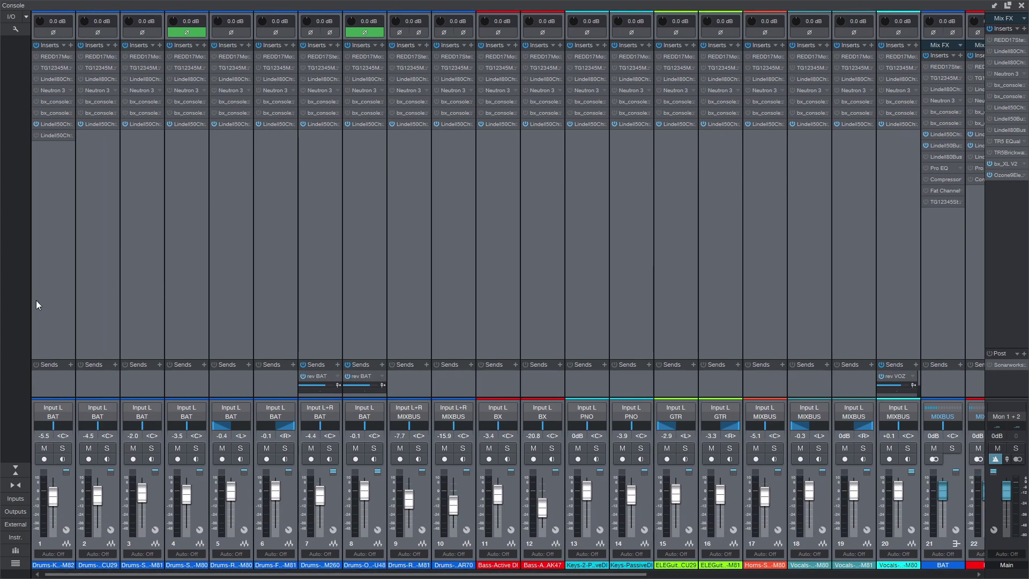
{"action": "left_click", "coordinate": [57, 315]}
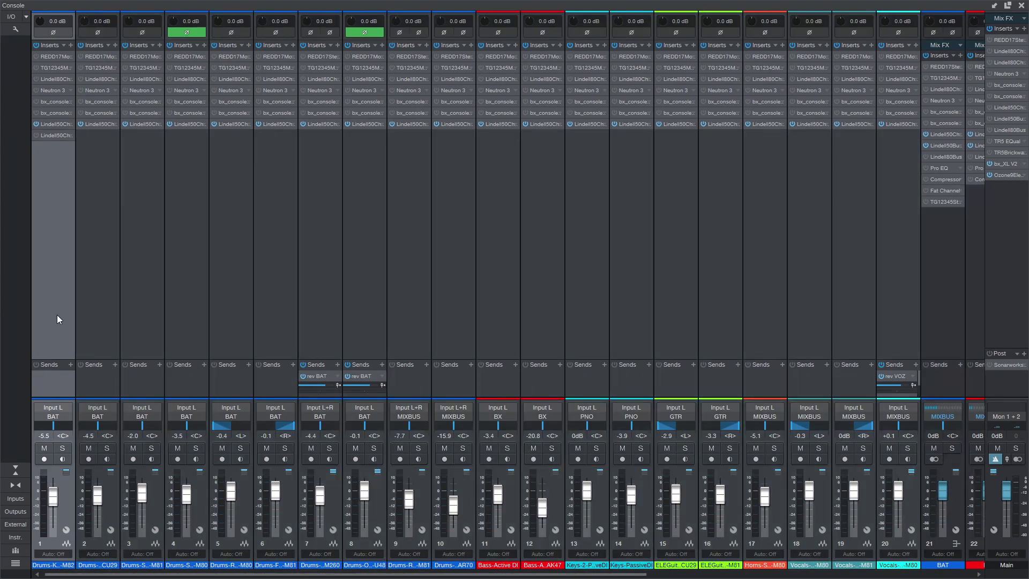
{"action": "left_click", "coordinate": [62, 449]}
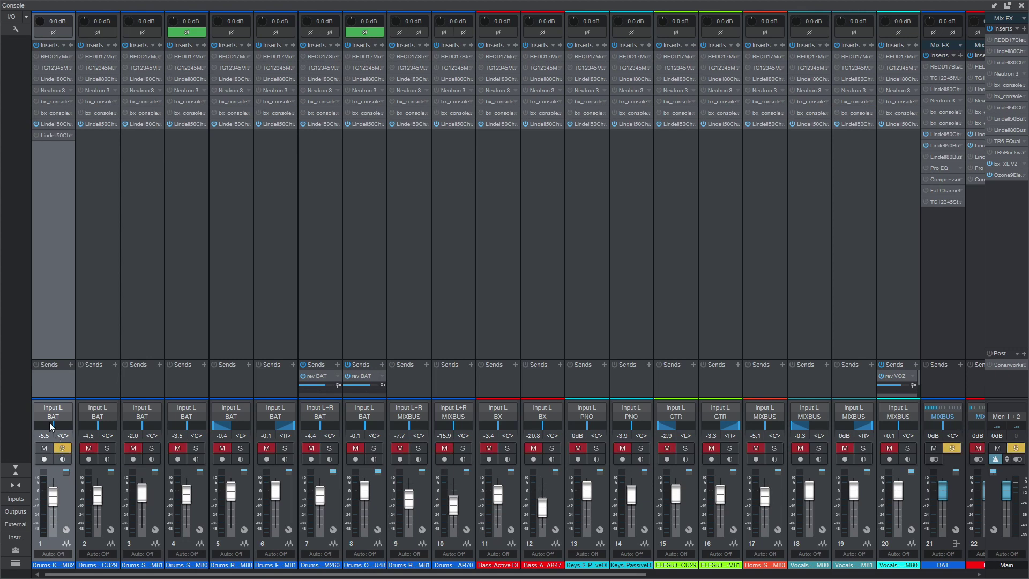
{"action": "left_click", "coordinate": [48, 125]}
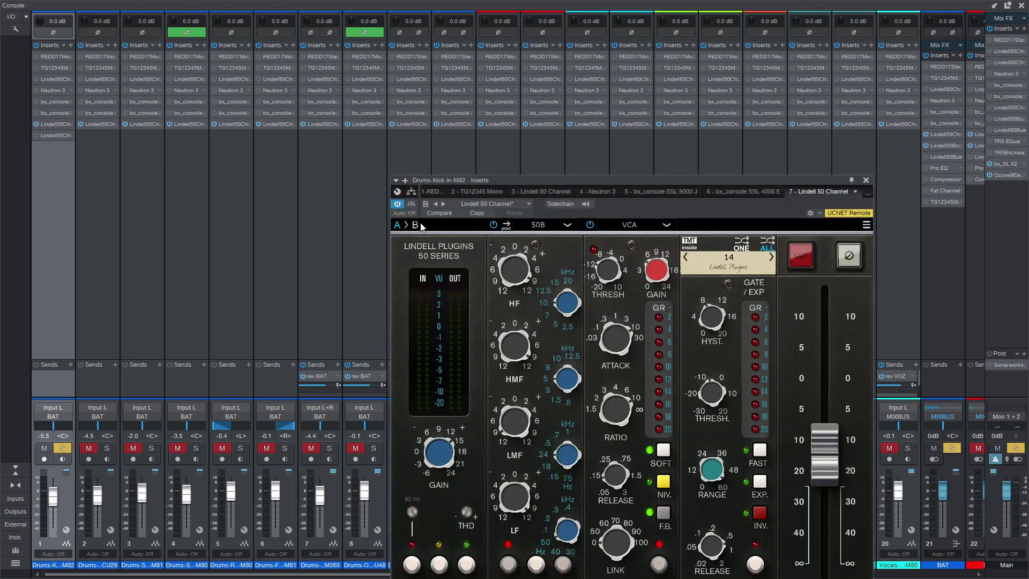
{"action": "left_click_drag", "start_coordinate": [500, 179], "coordinate": [399, 69]}
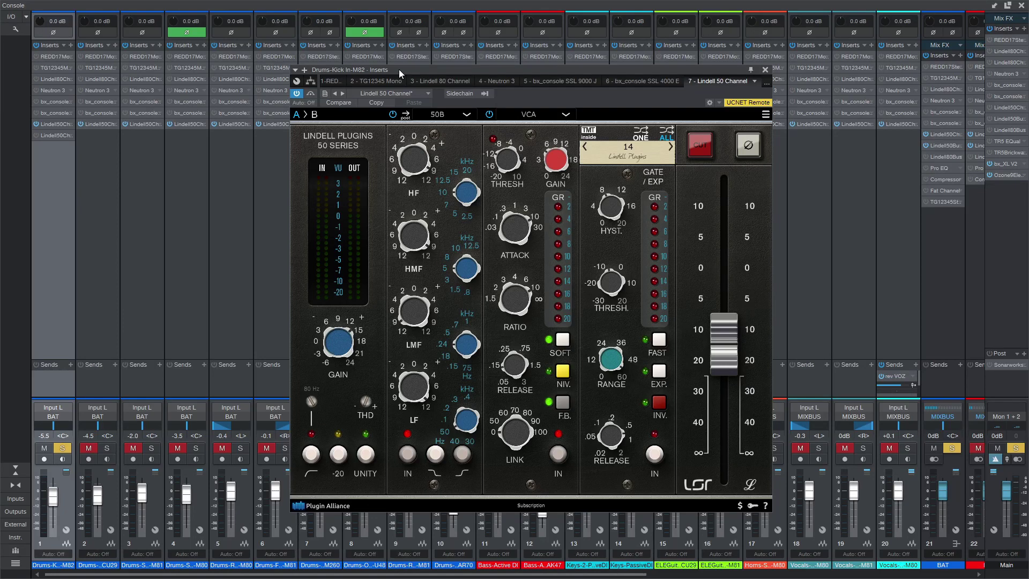
Toggle the compressor's SOFT option and back, and compare the soloed kick with the Lindell 50 Channel bypassed and active.
{"action": "left_click", "coordinate": [562, 341]}
{"action": "left_click", "coordinate": [563, 343]}
{"action": "left_click", "coordinate": [298, 94]}
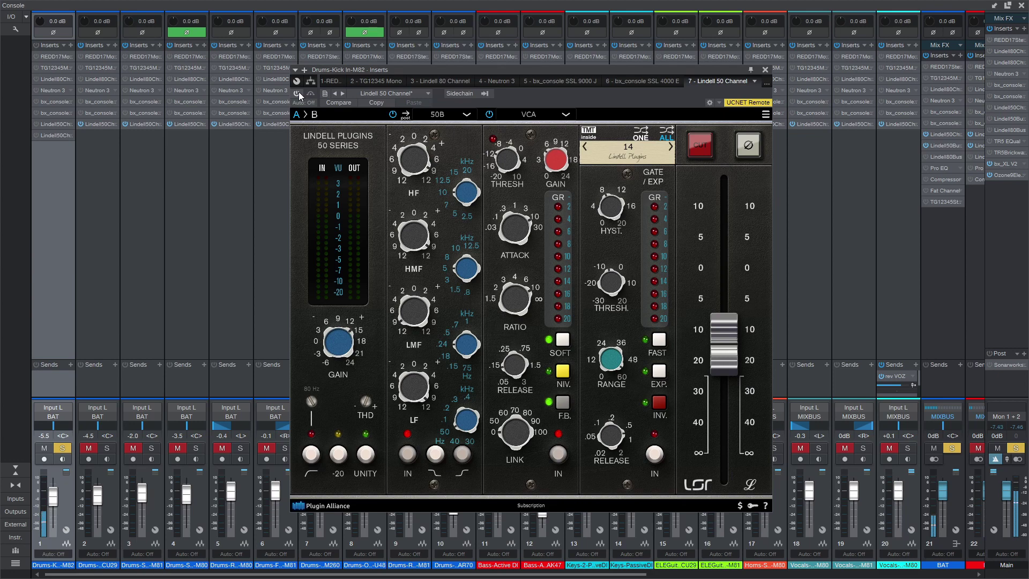
{"action": "left_click", "coordinate": [298, 94]}
{"action": "left_click", "coordinate": [298, 93]}
{"action": "left_click", "coordinate": [298, 94]}
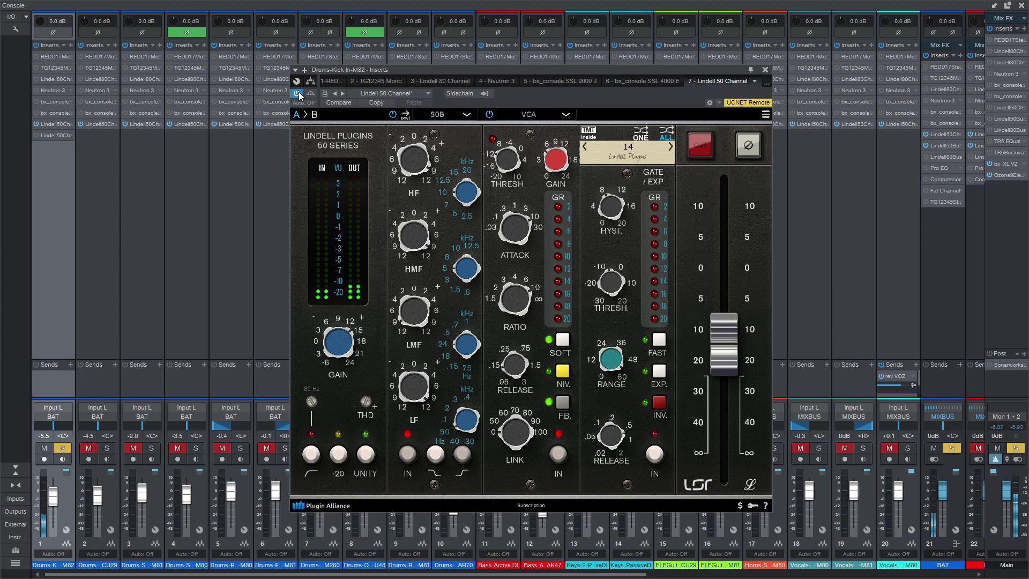
Solo and select the Kick Out on channel 2 along with channel 1, and open channel 2's active Lindell 50 Channel.
{"action": "left_click", "coordinate": [107, 448]}
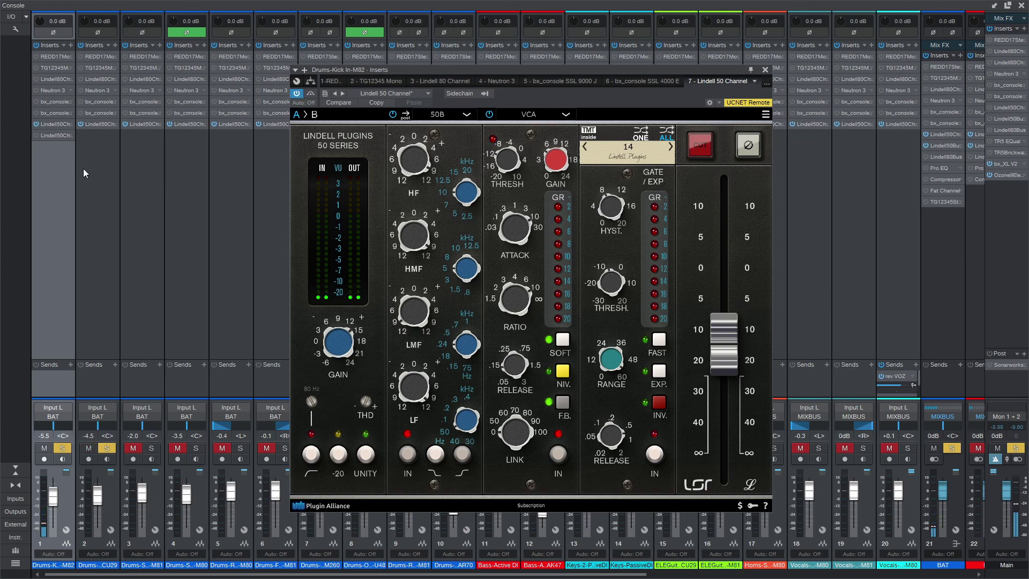
{"action": "left_click", "coordinate": [99, 191]}
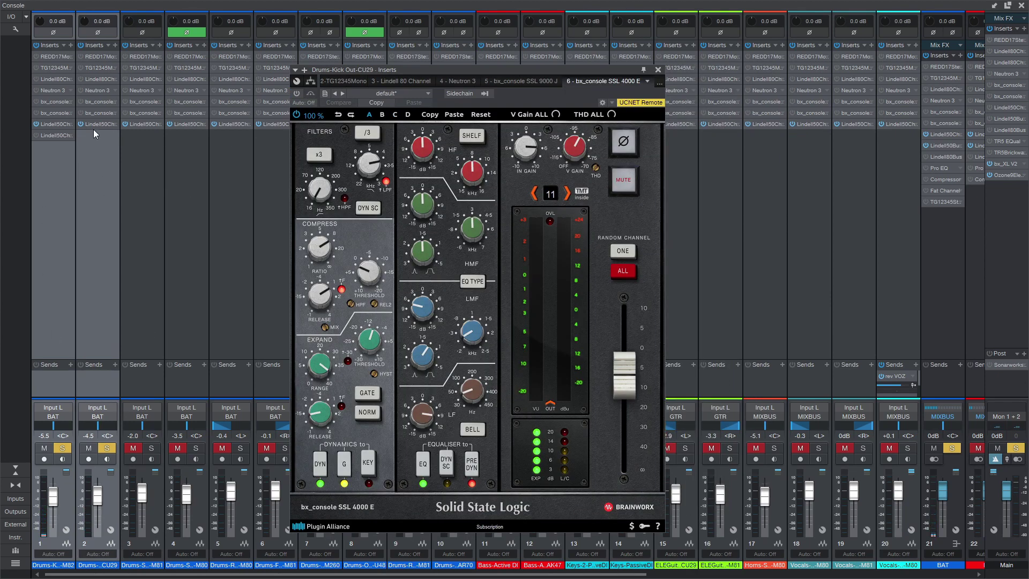
{"action": "left_click", "coordinate": [102, 125]}
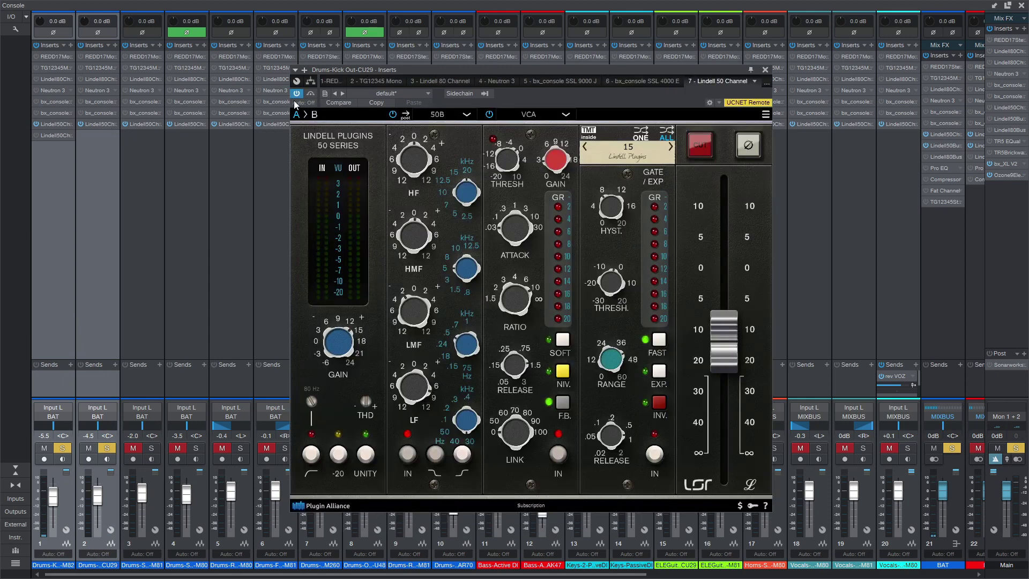
Compare both soloed kicks with Lindell 50 Channel bypassed and active, and close the plug-in window.
{"action": "left_click", "coordinate": [38, 125]}
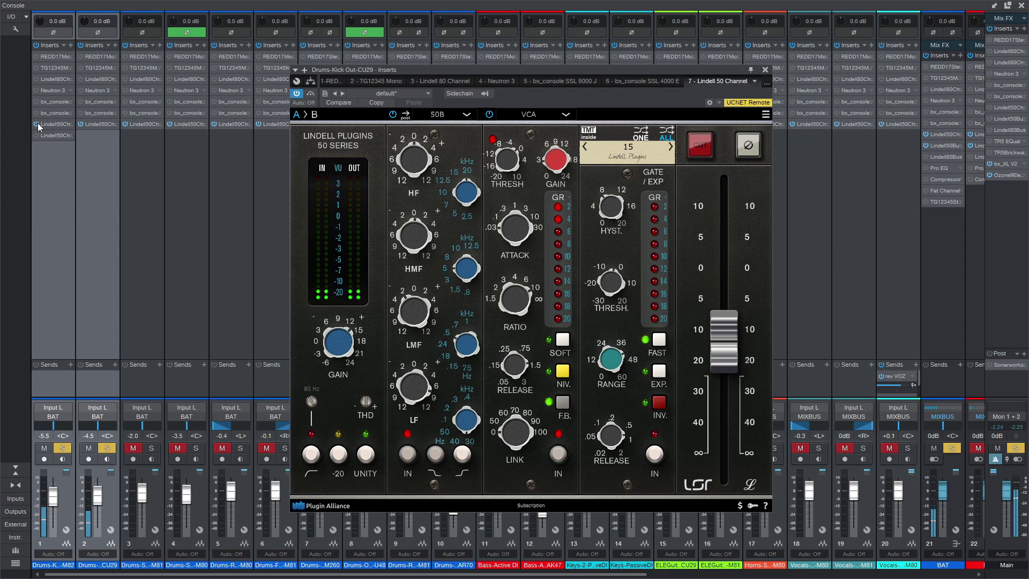
{"action": "left_click", "coordinate": [38, 125]}
{"action": "left_click", "coordinate": [38, 125]}
{"action": "left_click", "coordinate": [764, 70]}
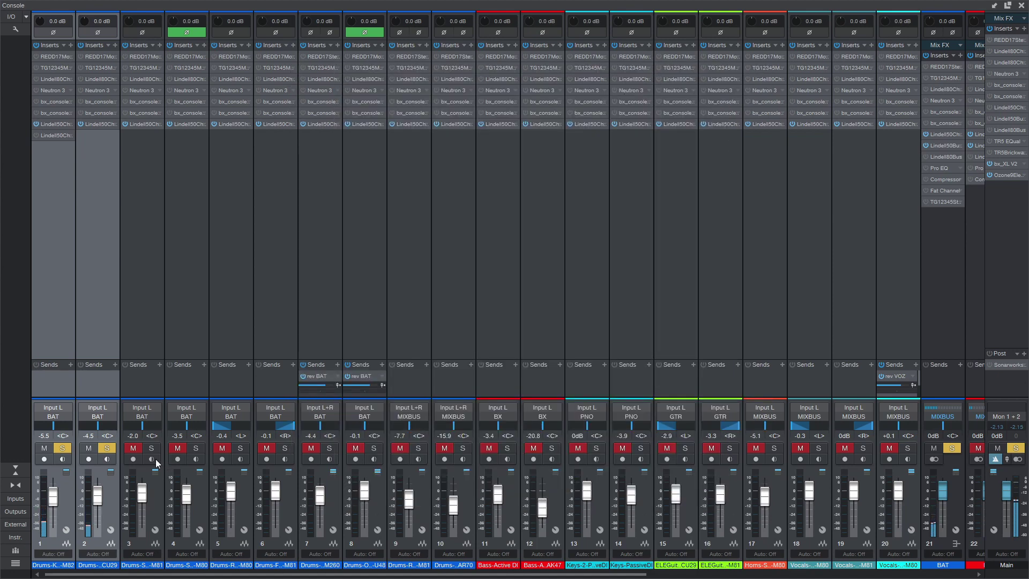
Switch both kicks from Lindell 50 Channel to bx_console SSL 4000 E and compare the SSL active and bypassed.
{"action": "double_click", "coordinate": [102, 114]}
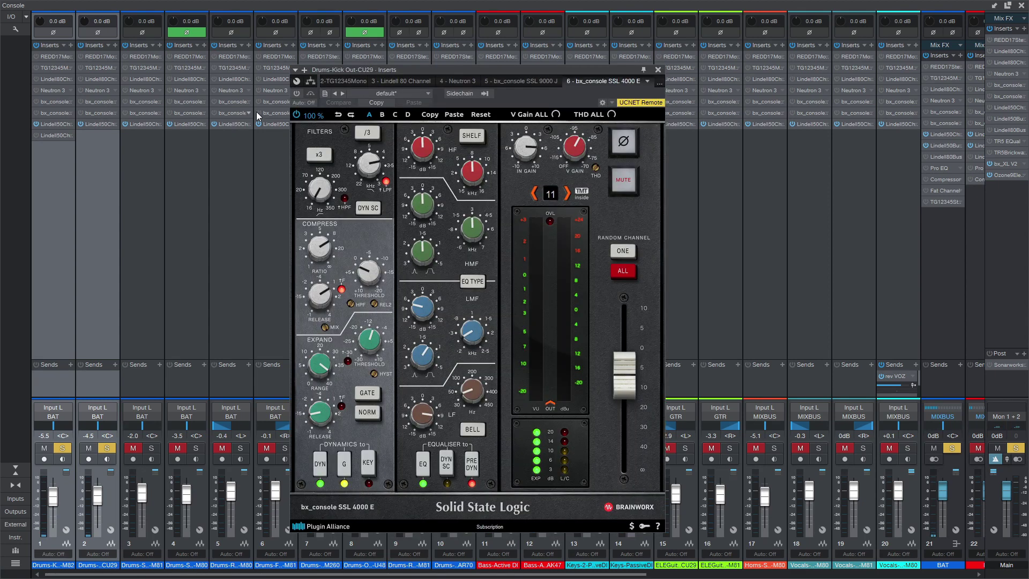
{"action": "left_click", "coordinate": [82, 124]}
{"action": "left_click", "coordinate": [80, 114]}
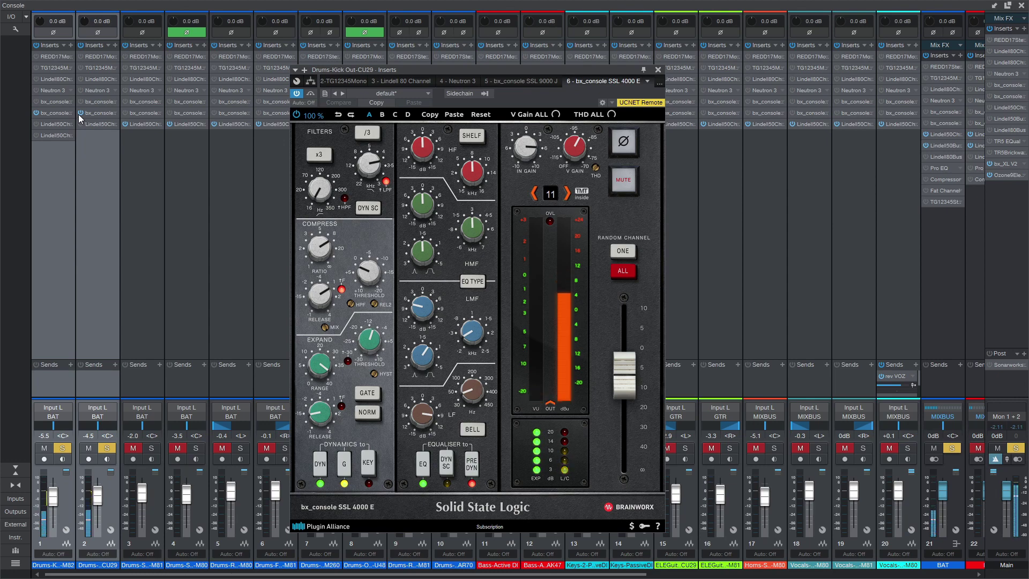
{"action": "left_click", "coordinate": [78, 114]}
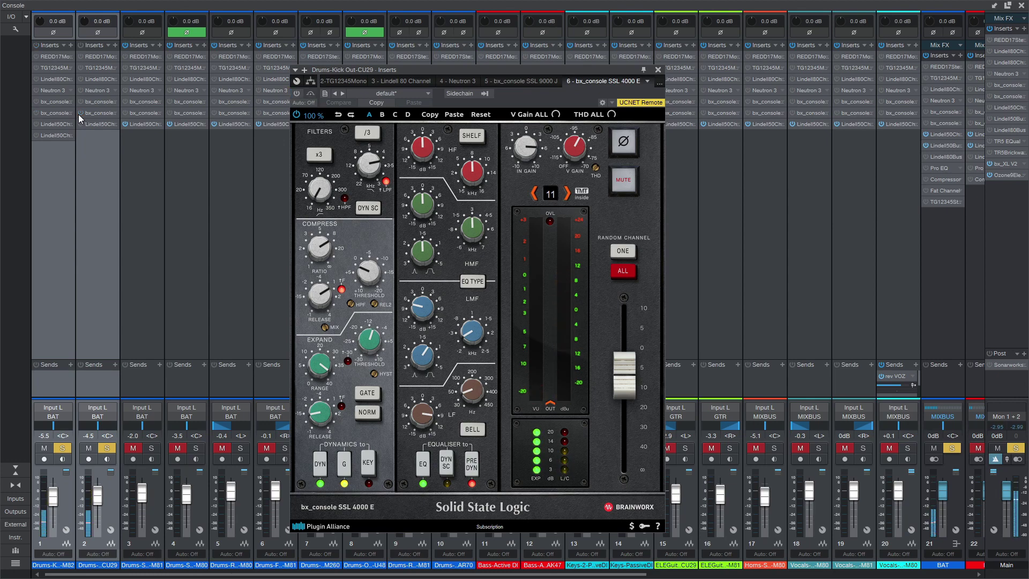
{"action": "left_click", "coordinate": [79, 113]}
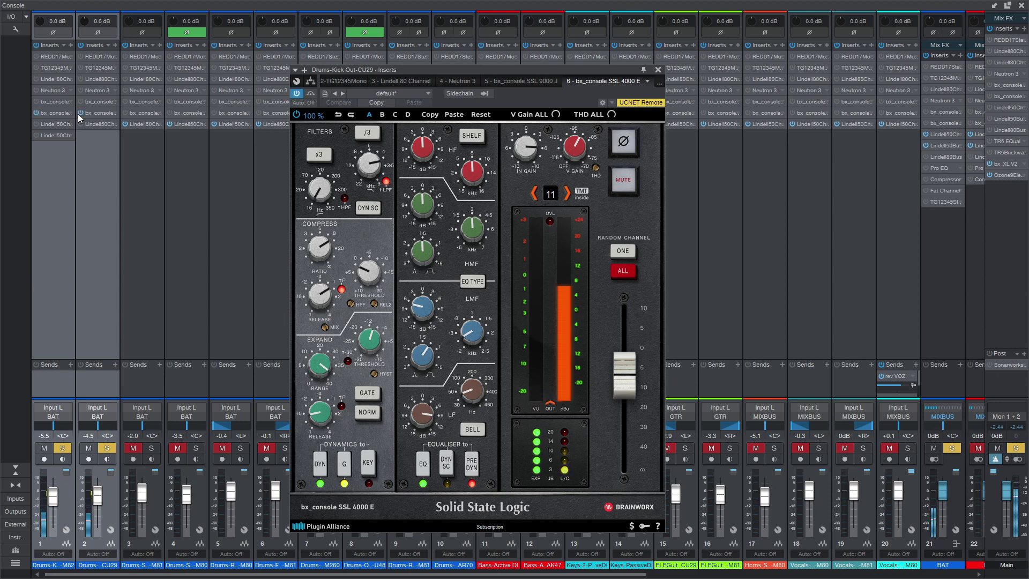
Pin the bx_console window, return both kicks from bx_console SSL 4000 E to Lindell 50 Channel, and close the plug-in windows.
{"action": "left_click", "coordinate": [643, 70]}
{"action": "left_click", "coordinate": [79, 113]}
{"action": "left_click", "coordinate": [91, 124]}
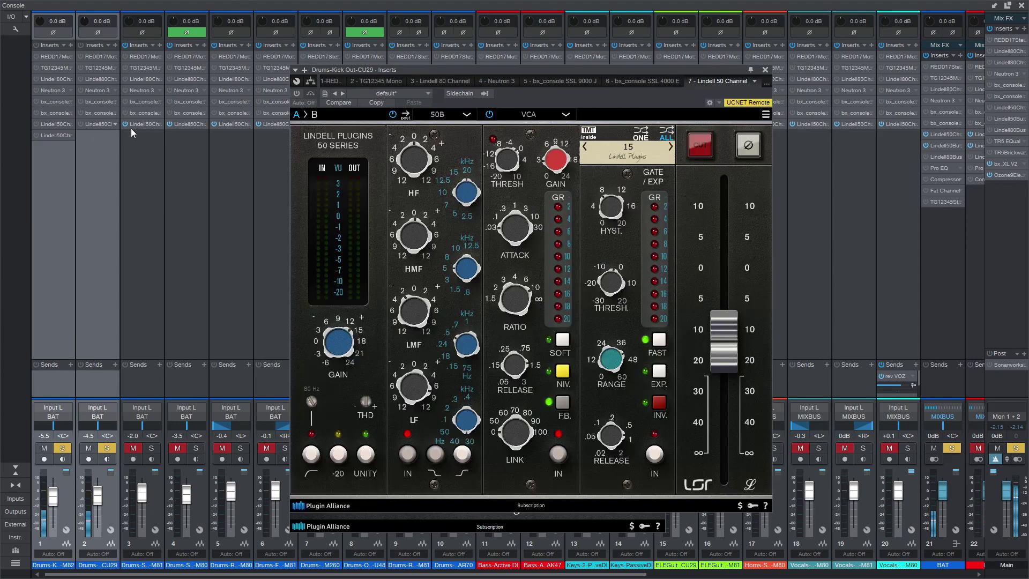
{"action": "left_click", "coordinate": [298, 92]}
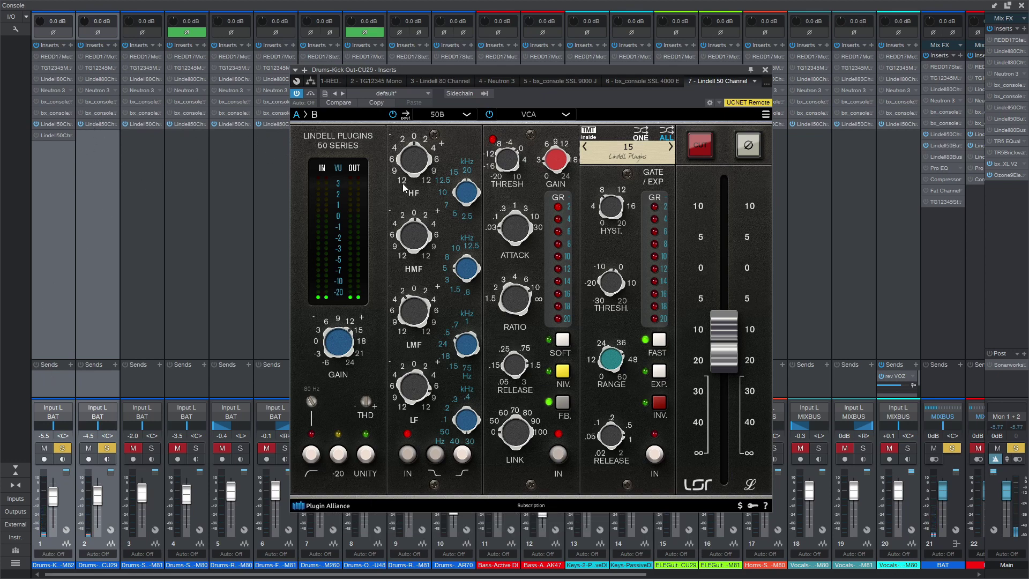
{"action": "left_click", "coordinate": [765, 70]}
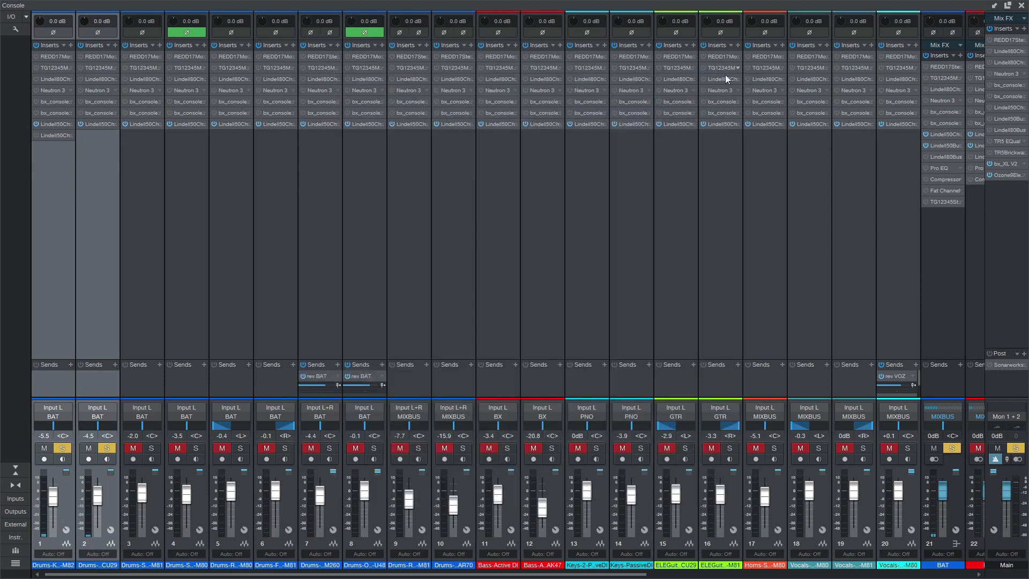
Set the expander range to 0.0 dB in channel 2's bx_console SSL 4000 E and close its window.
{"action": "left_click", "coordinate": [97, 113]}
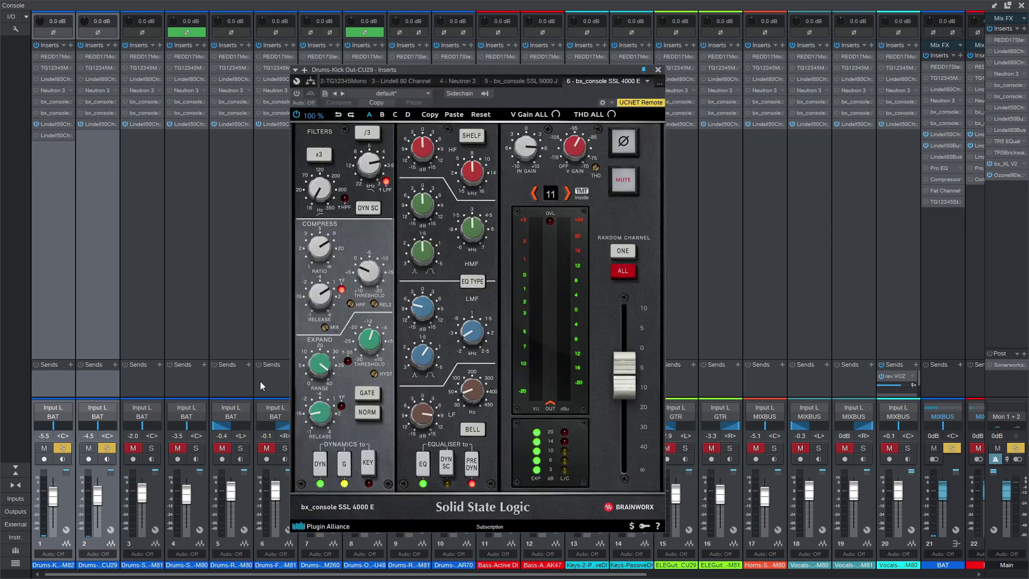
{"action": "scroll", "coordinate": [316, 368], "scroll_direction": "up", "scroll_amount": 2}
{"action": "scroll", "coordinate": [316, 368], "scroll_direction": "down", "scroll_amount": 10}
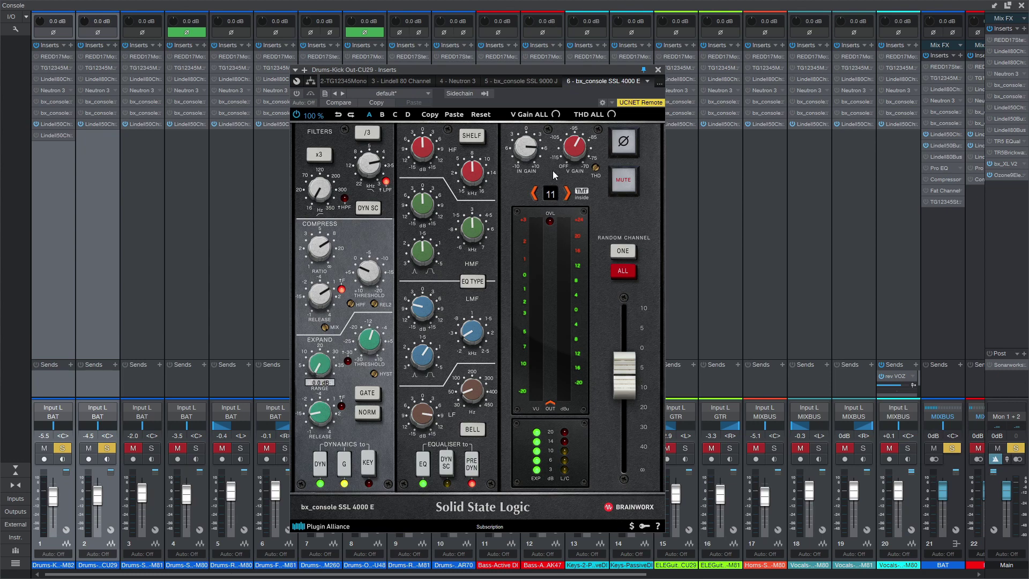
{"action": "left_click", "coordinate": [659, 70]}
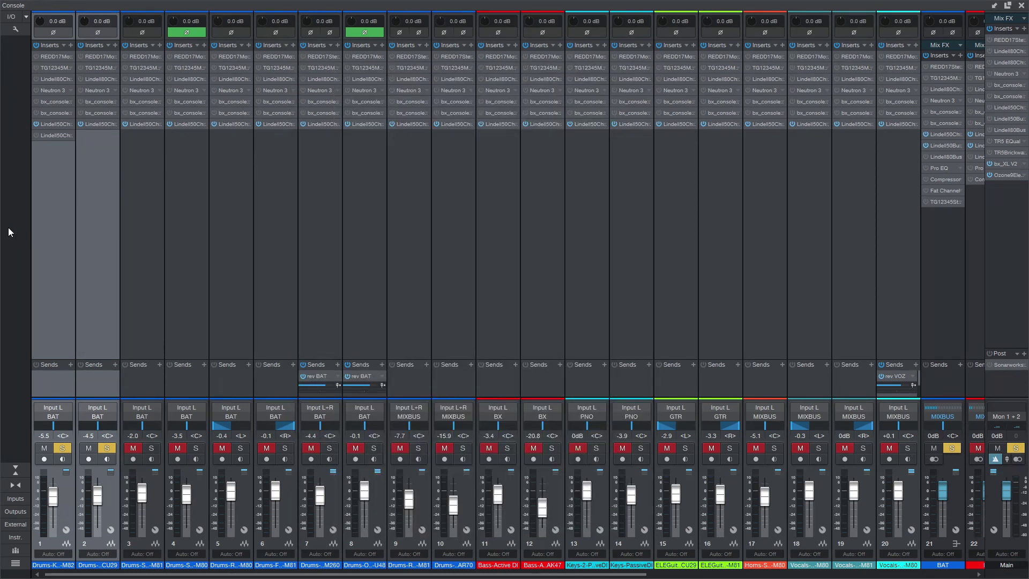
Audition both kicks through bx_console SSL 4000 E instead of Lindell 50 Channel, with the two plug-in windows placed side by side.
{"action": "left_click", "coordinate": [94, 112]}
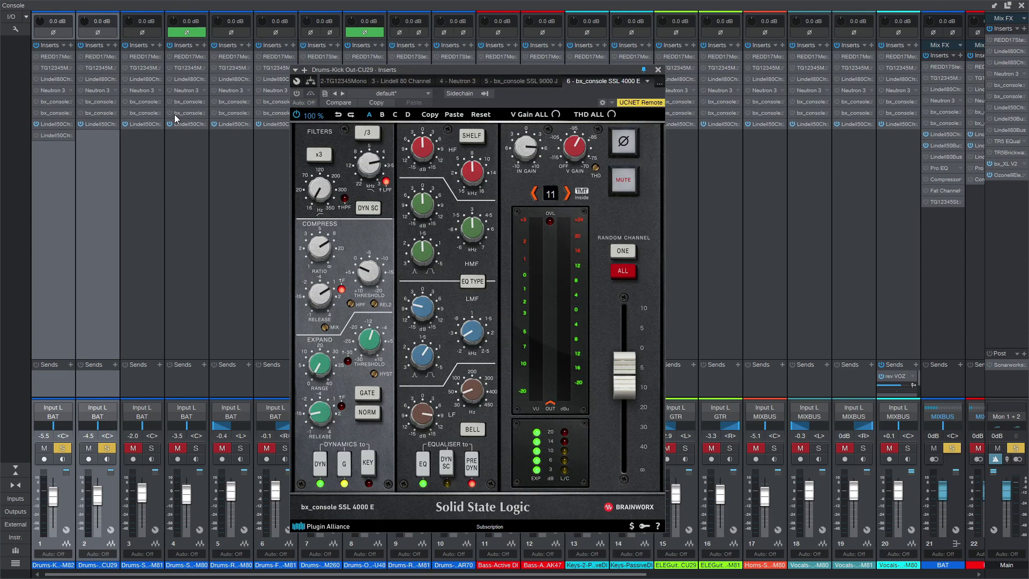
{"action": "left_click", "coordinate": [81, 125]}
{"action": "left_click", "coordinate": [80, 113]}
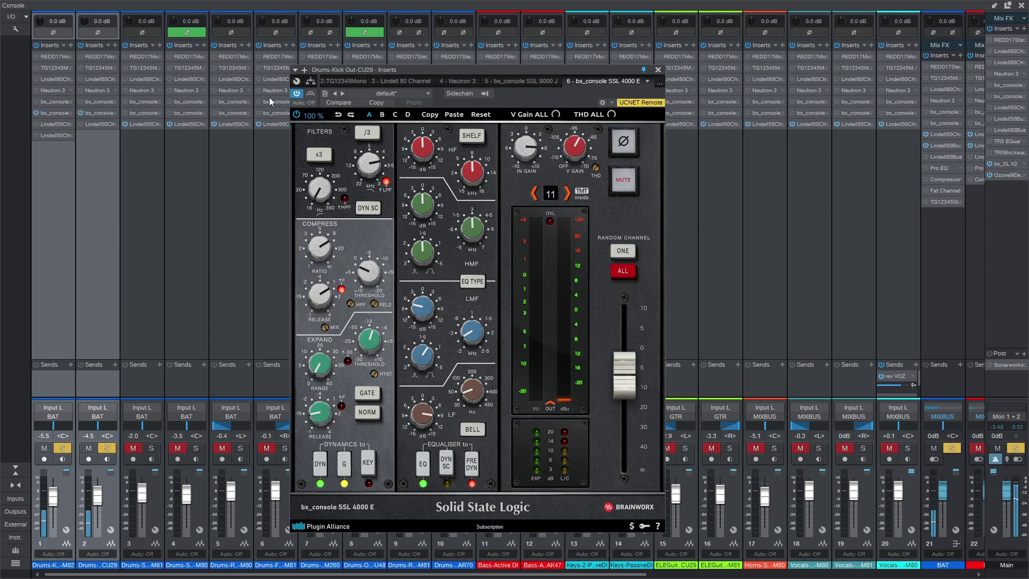
{"action": "left_click", "coordinate": [97, 123]}
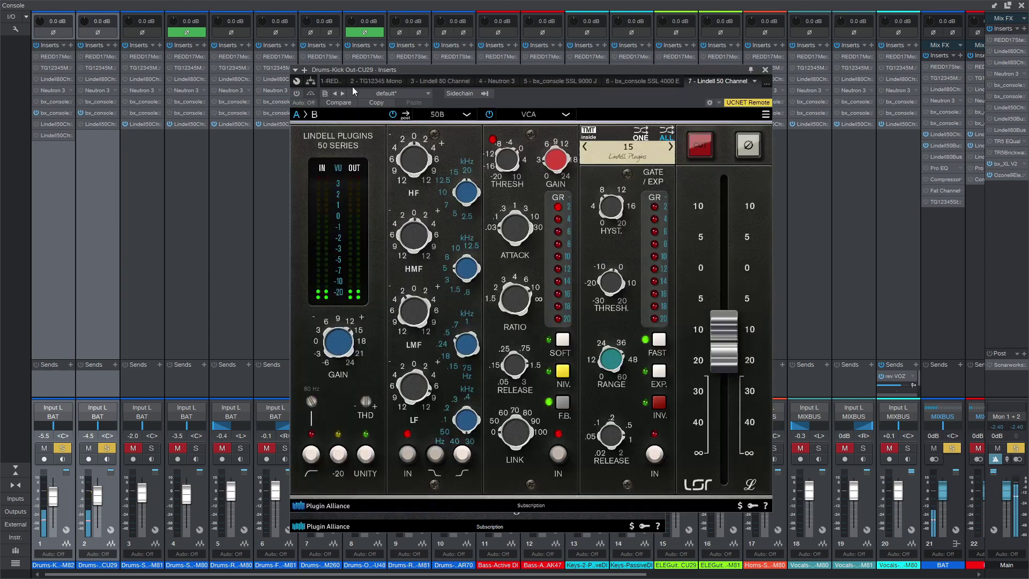
{"action": "left_click_drag", "start_coordinate": [446, 70], "coordinate": [644, 81]}
{"action": "left_click_drag", "start_coordinate": [452, 73], "coordinate": [288, 49]}
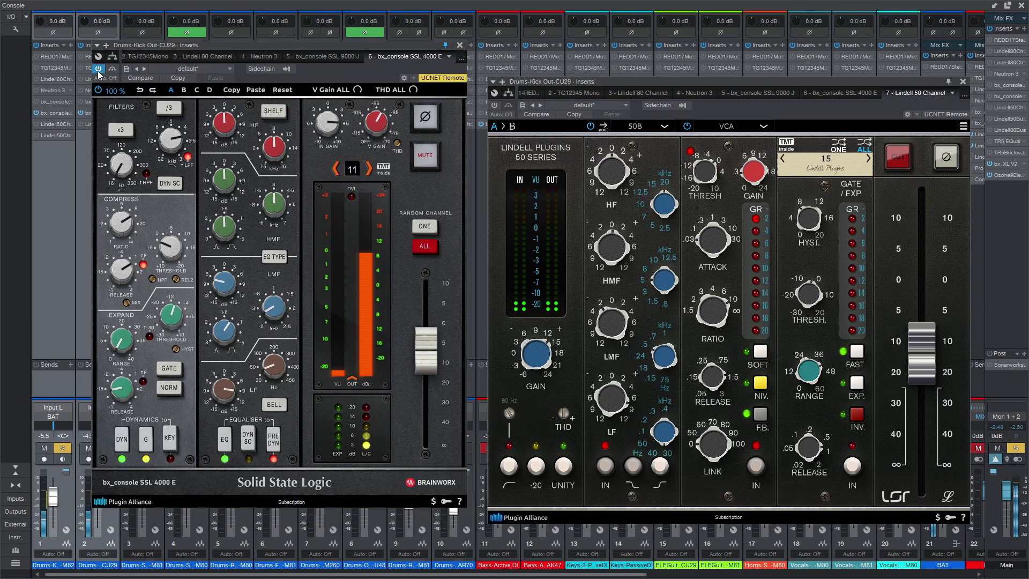
Switch the kicks back to Lindell 50 Channel with bx_console SSL 4000 E bypassed, and close both plug-in windows.
{"action": "left_click", "coordinate": [494, 105]}
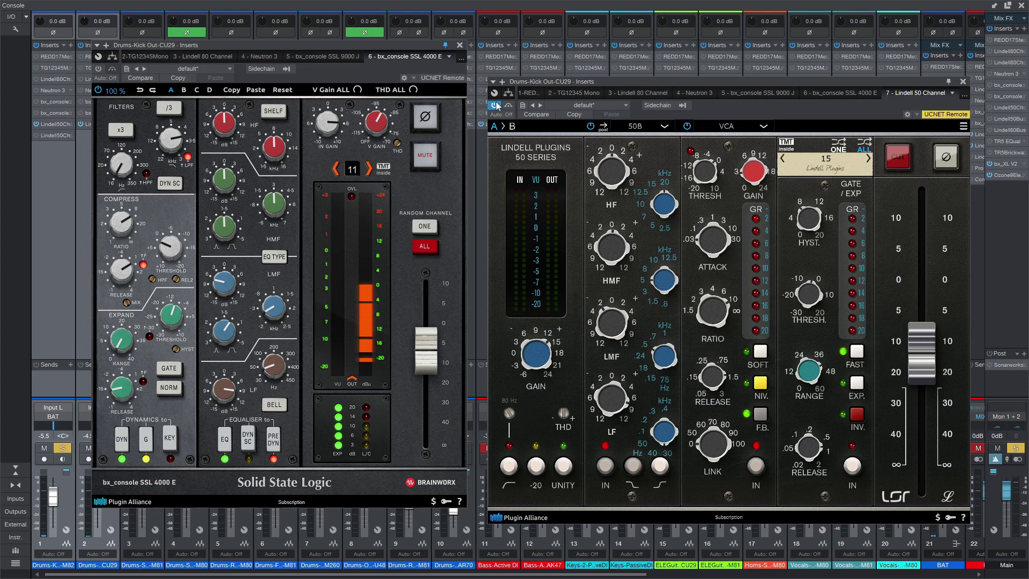
{"action": "left_click", "coordinate": [444, 50]}
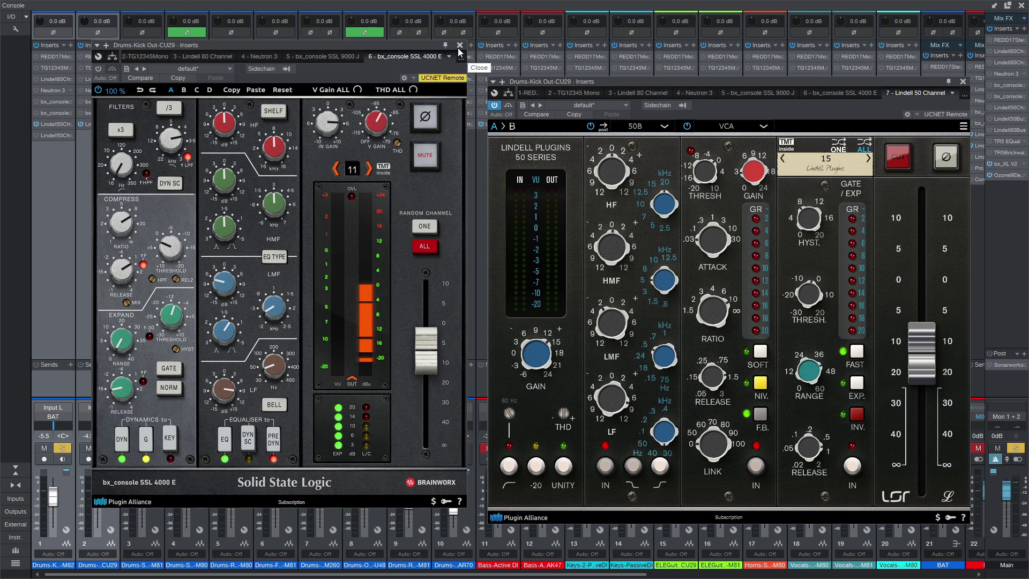
{"action": "left_click", "coordinate": [459, 46]}
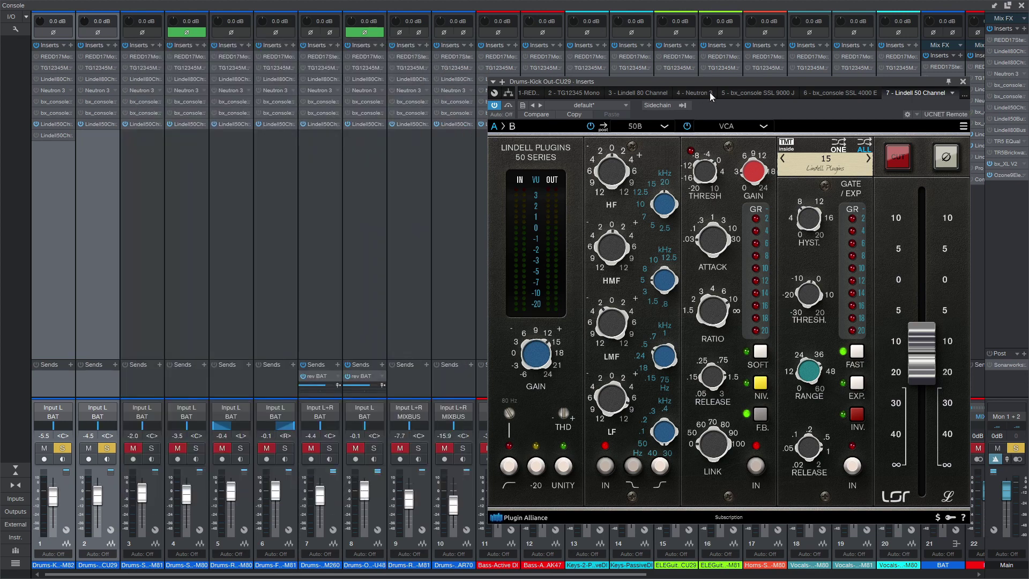
{"action": "left_click", "coordinate": [962, 82]}
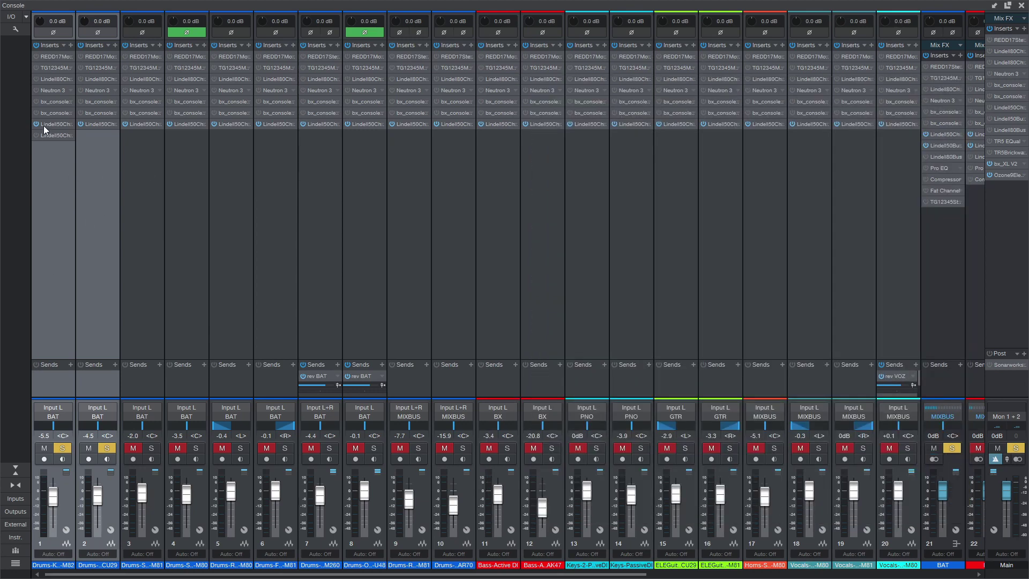
Clear the solos, select and solo only the kick on channel 1, and activate its second Lindell 50 Channel in the last insert.
{"action": "left_click", "coordinate": [105, 452]}
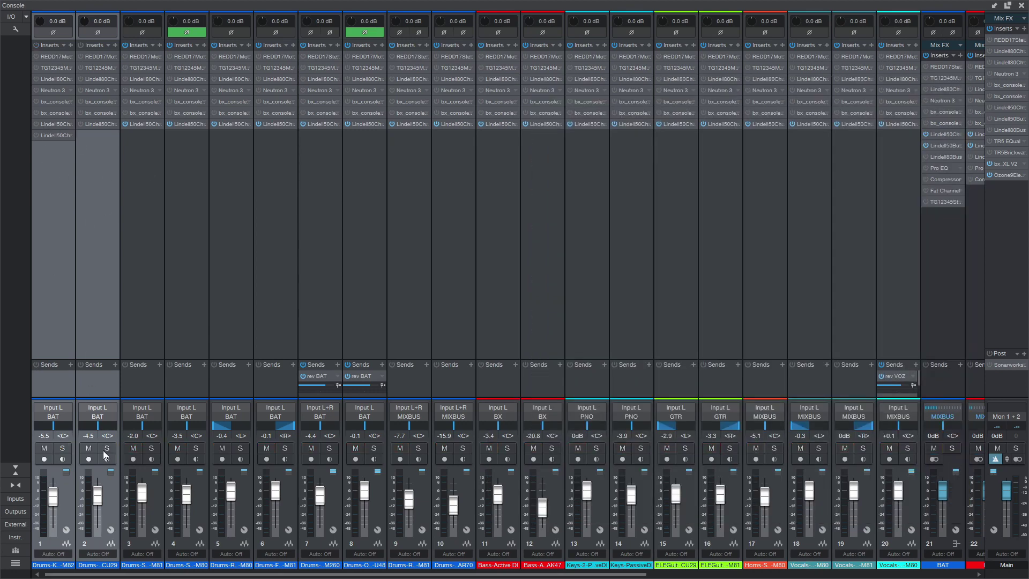
{"action": "left_click", "coordinate": [51, 282]}
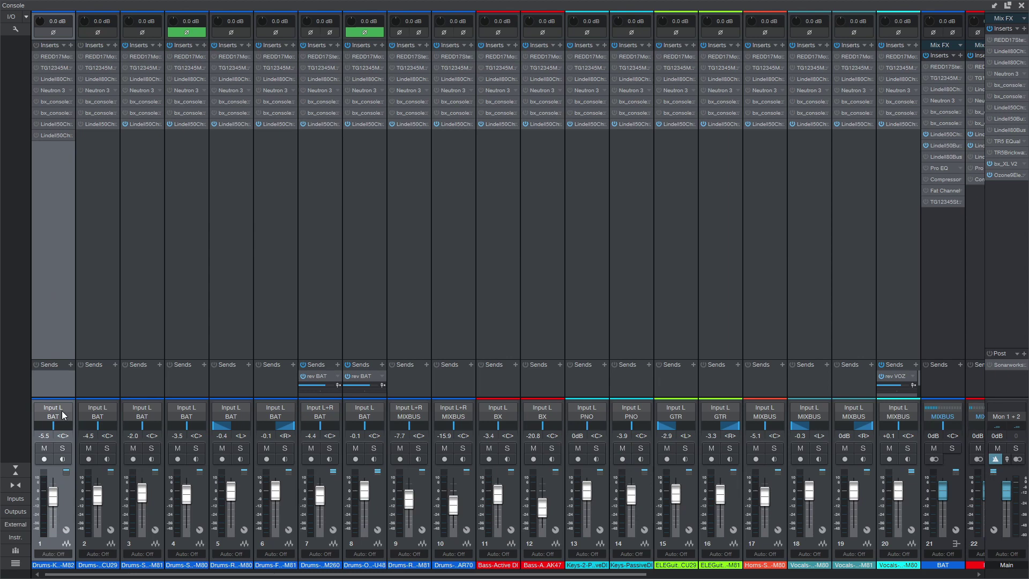
{"action": "left_click", "coordinate": [62, 448]}
{"action": "double_click", "coordinate": [56, 135]}
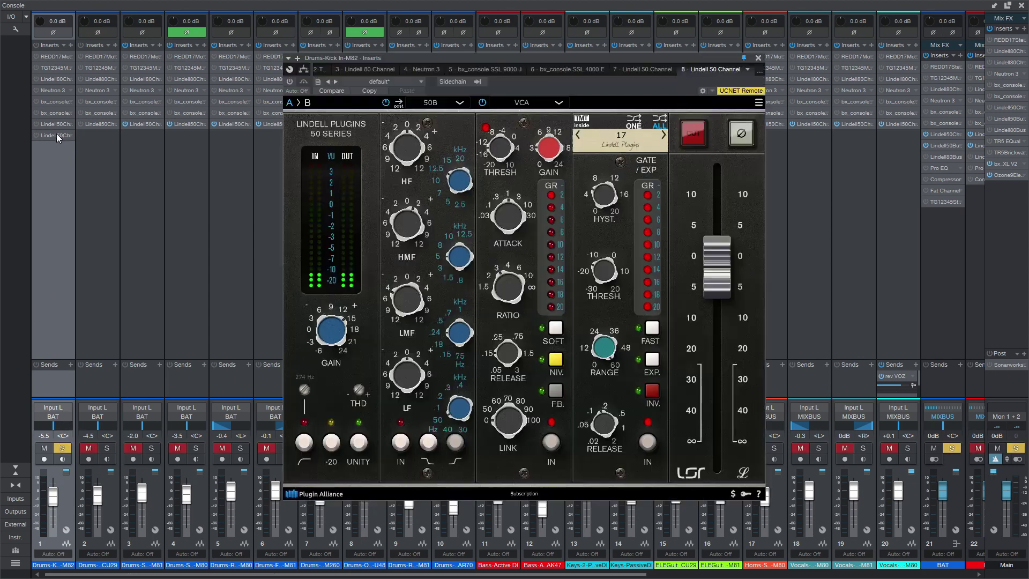
{"action": "left_click", "coordinate": [291, 82]}
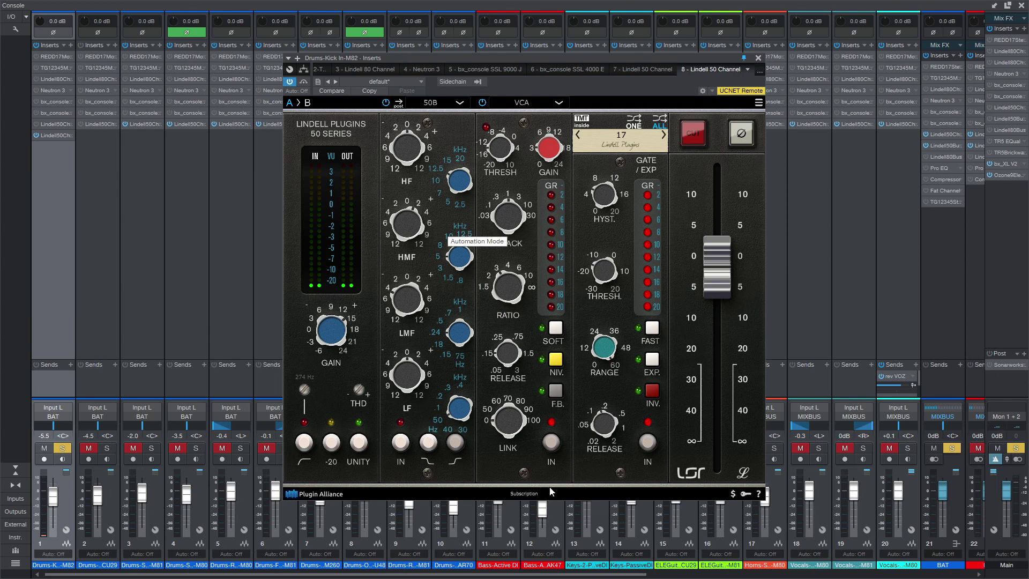
Switch off the gate/expander, lower the high-pass filter to 20 Hz, and engage the Lindell 50 Channel's EQ section.
{"action": "left_click", "coordinate": [648, 443]}
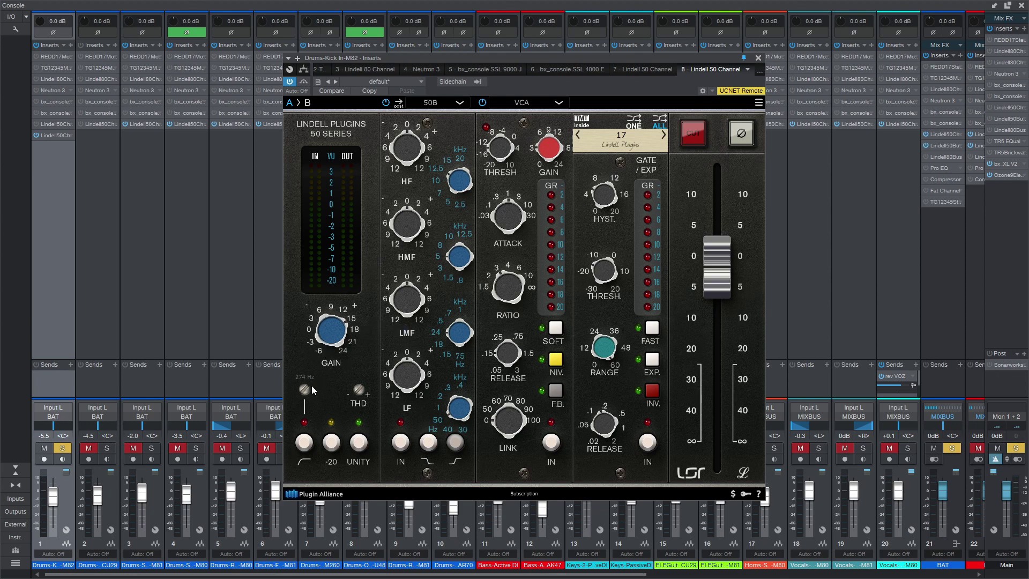
{"action": "scroll", "coordinate": [312, 390], "scroll_direction": "down", "scroll_amount": 10}
{"action": "left_click", "coordinate": [400, 442]}
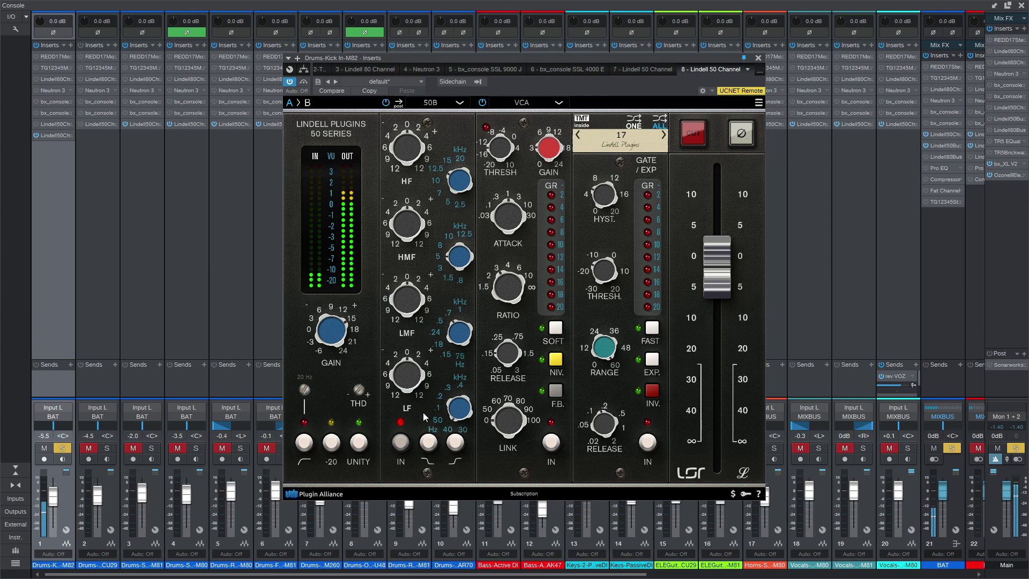
Boost the LF band to about 10.80 dB on the kick and sweep its frequency.
{"action": "scroll", "coordinate": [406, 360], "scroll_direction": "up", "scroll_amount": 5}
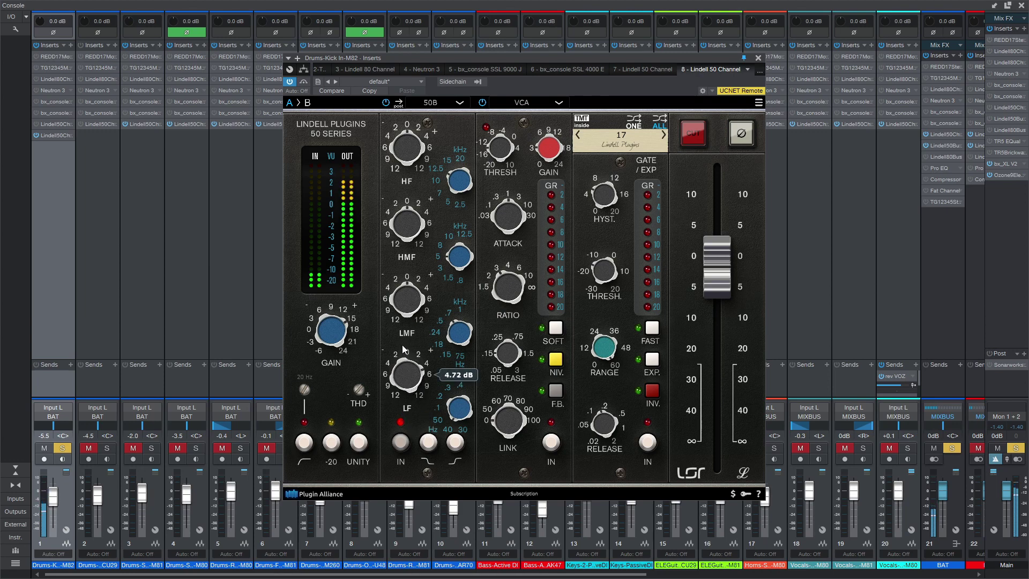
{"action": "left_click_drag", "start_coordinate": [401, 339], "coordinate": [401, 321]}
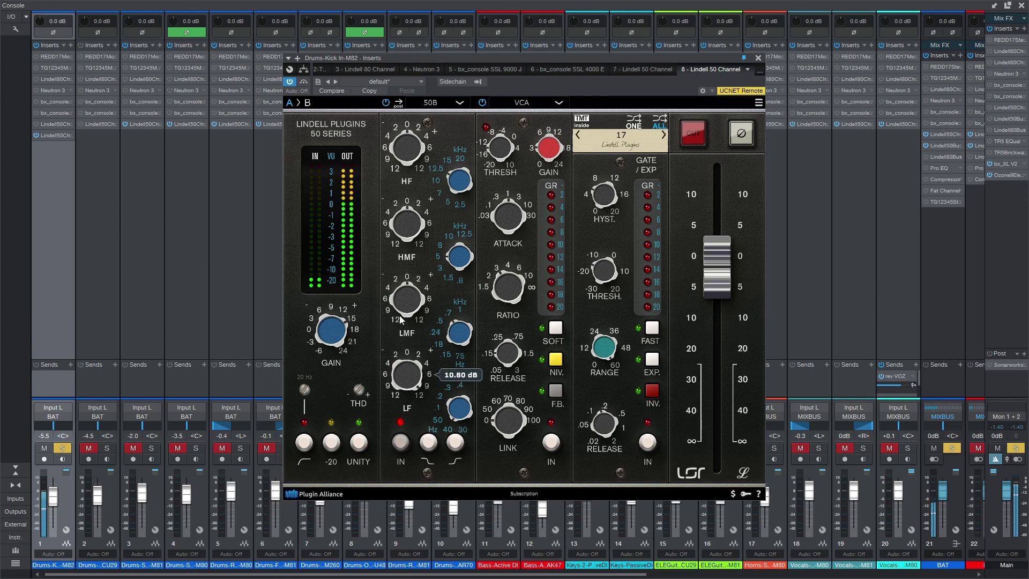
{"action": "left_click_drag", "start_coordinate": [459, 408], "coordinate": [363, 509]}
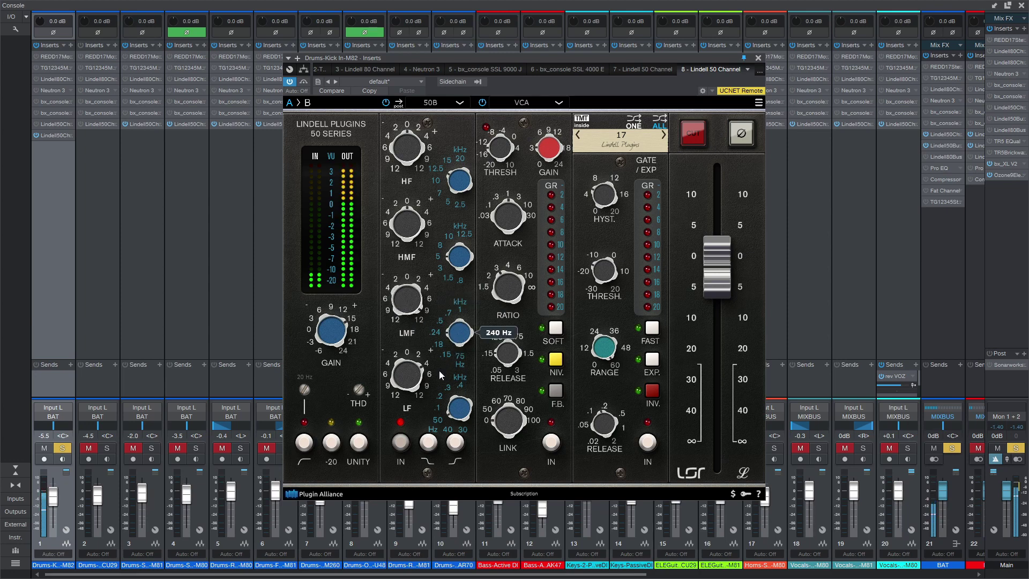
Try gain and frequency changes on the kick's LMF, HMF, HF and LF bands, with the HF frequency at 12.5 kHz.
{"action": "left_click_drag", "start_coordinate": [412, 302], "coordinate": [323, 367]}
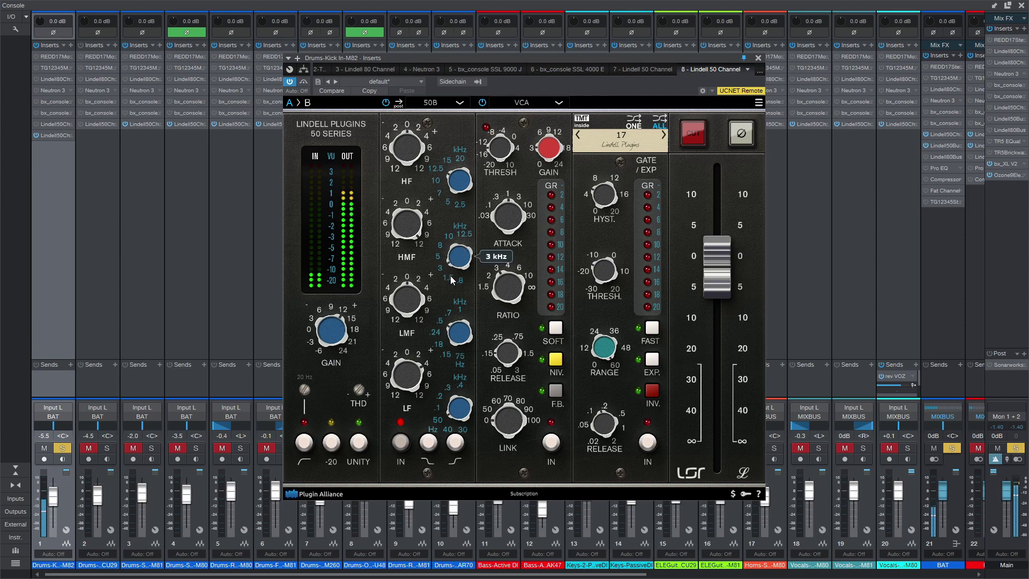
{"action": "left_click", "coordinate": [439, 246]}
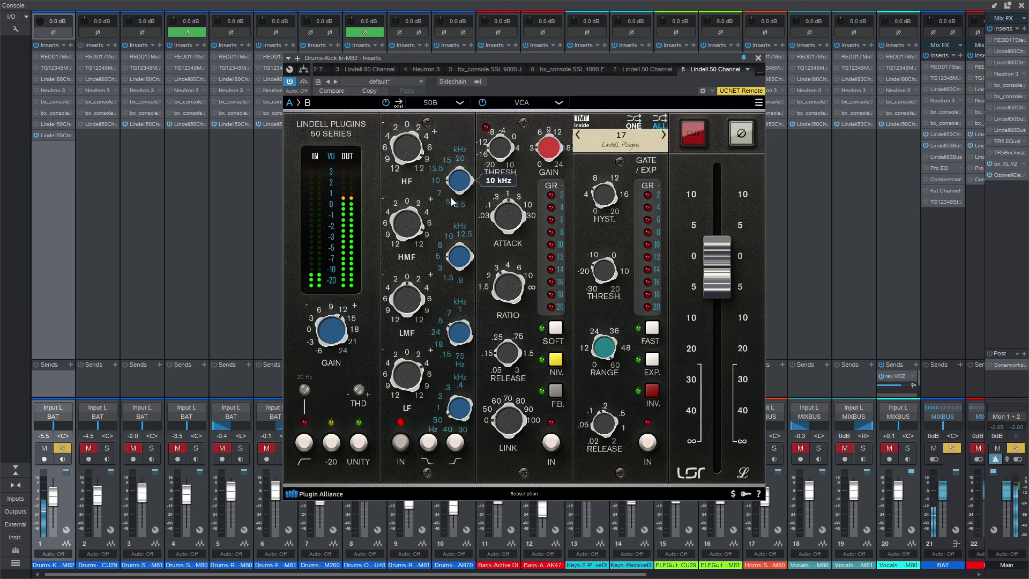
{"action": "left_click", "coordinate": [430, 167]}
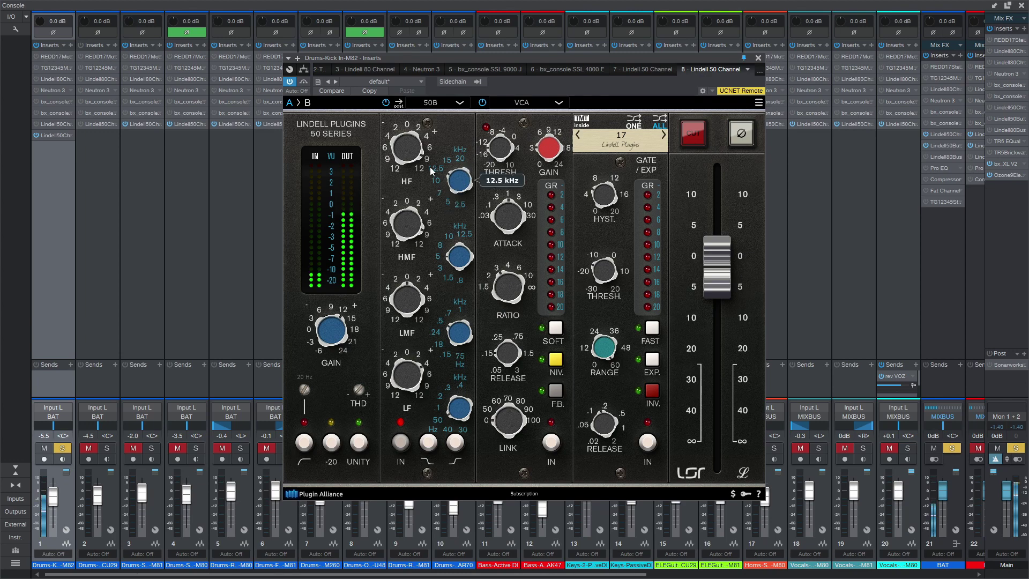
{"action": "left_click_drag", "start_coordinate": [412, 143], "coordinate": [370, 200]}
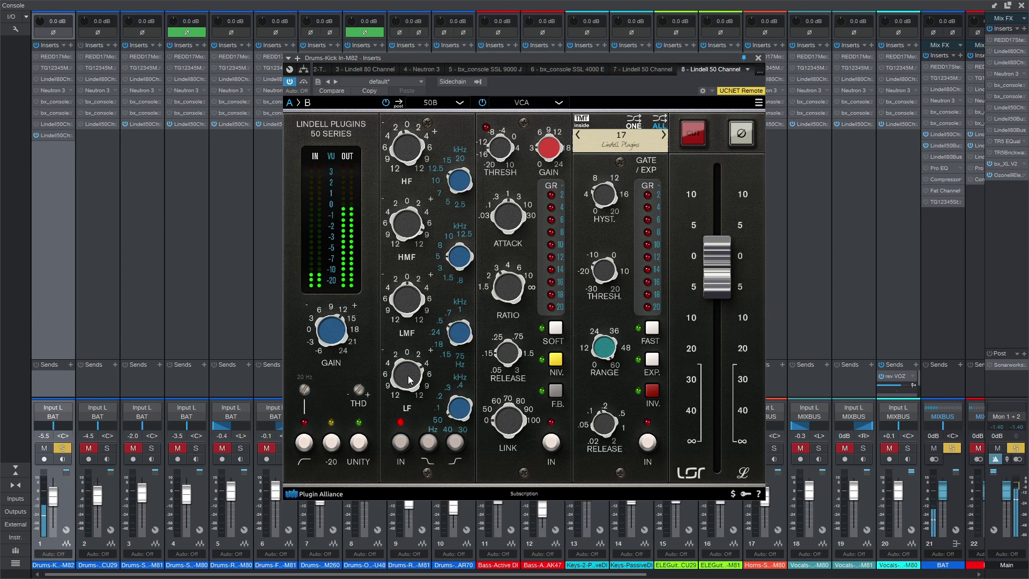
{"action": "left_click_drag", "start_coordinate": [409, 157], "coordinate": [464, 343]}
{"action": "left_click_drag", "start_coordinate": [399, 388], "coordinate": [319, 485]}
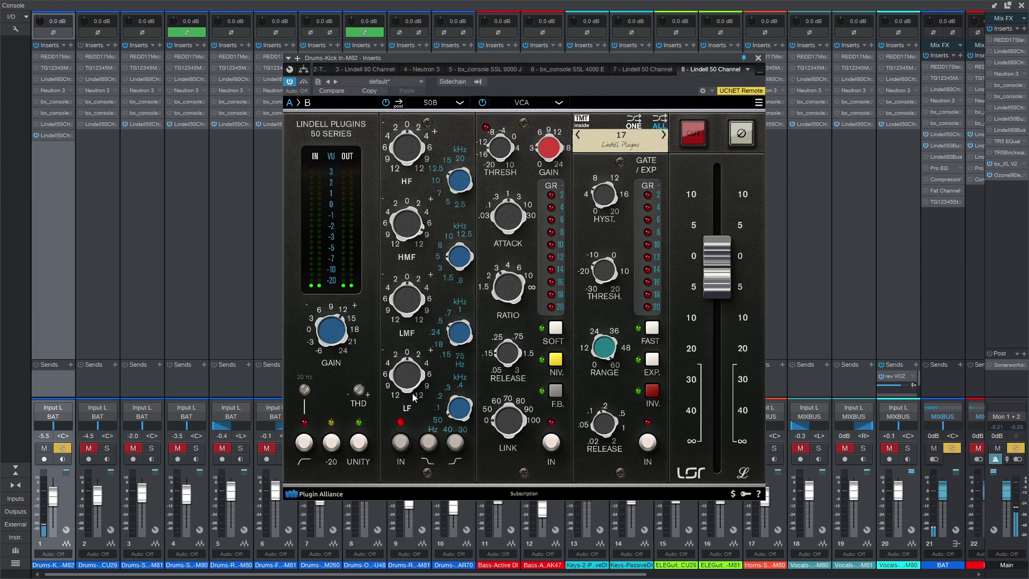
{"action": "mouse_move", "coordinate": [413, 230]}
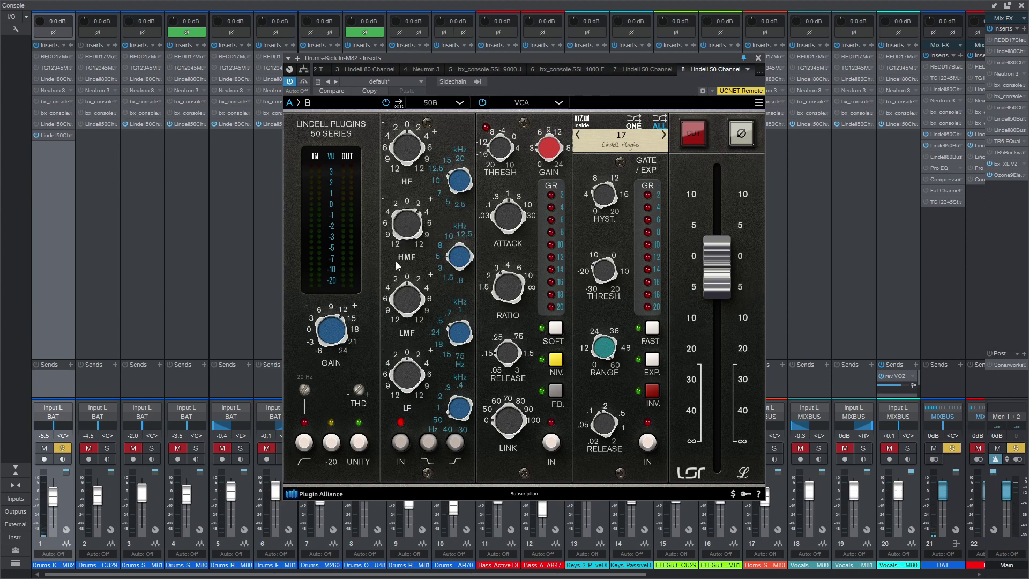
Deactivate the second Lindell 50 Channel on kick channel 1 and close its plug-in window.
{"action": "left_click_drag", "start_coordinate": [465, 54], "coordinate": [594, 60]}
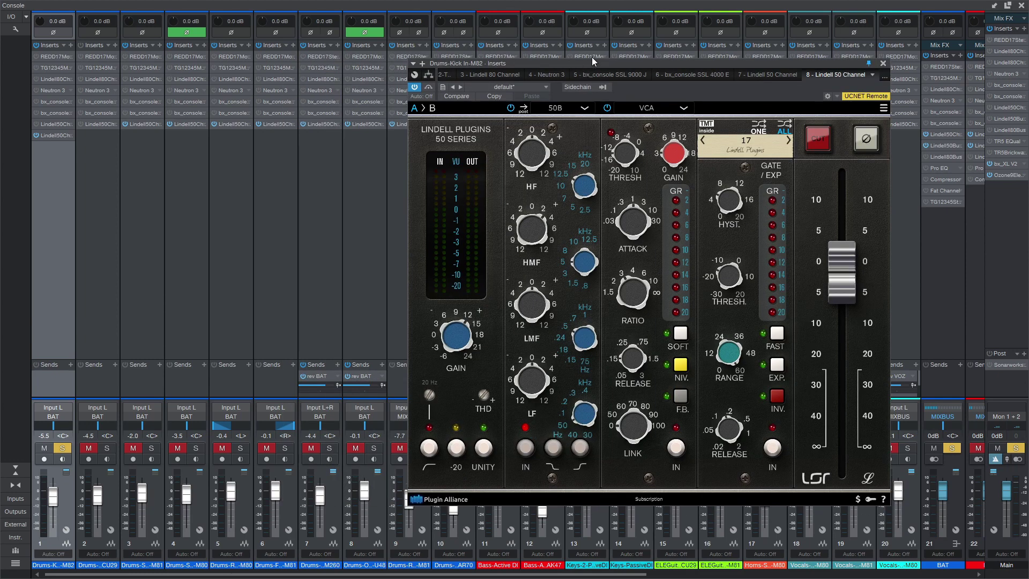
{"action": "left_click_drag", "start_coordinate": [626, 62], "coordinate": [591, 74]}
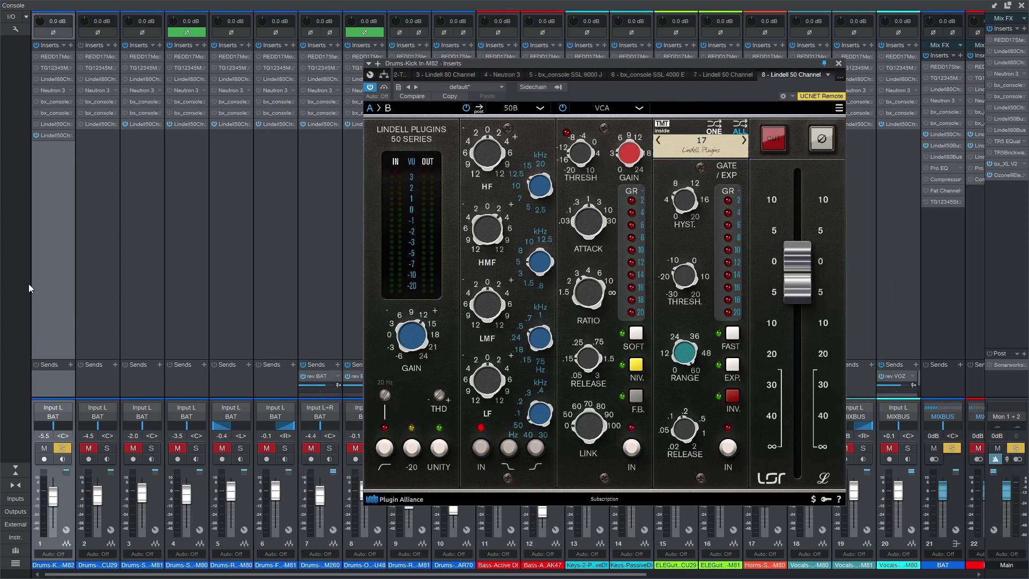
{"action": "left_click", "coordinate": [35, 136]}
{"action": "left_click", "coordinate": [839, 63]}
Clear the kick's solo, solo the BAT bus instead, and open its Lindell 50 Channel.
{"action": "left_click", "coordinate": [62, 459]}
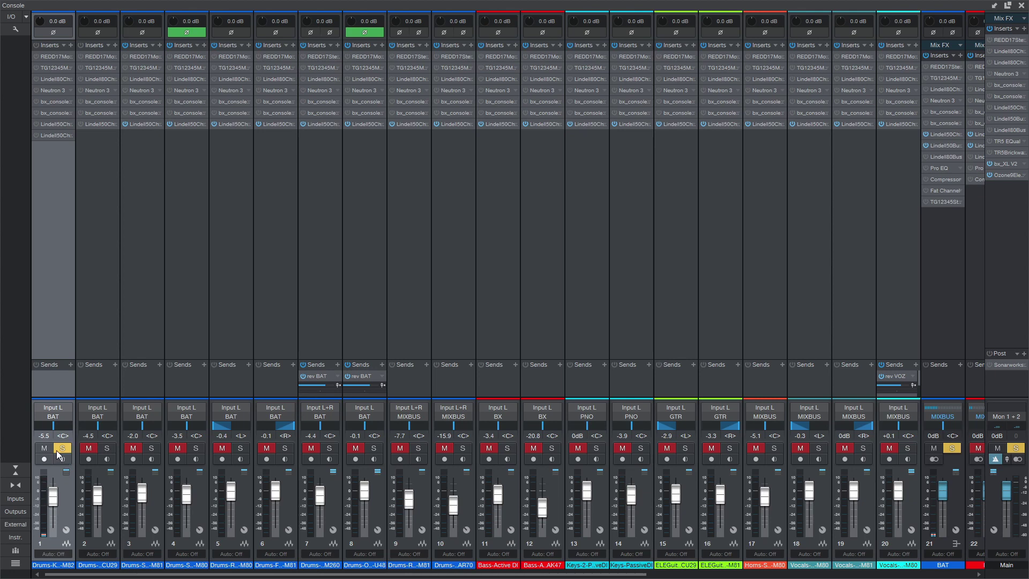
{"action": "left_click", "coordinate": [60, 450]}
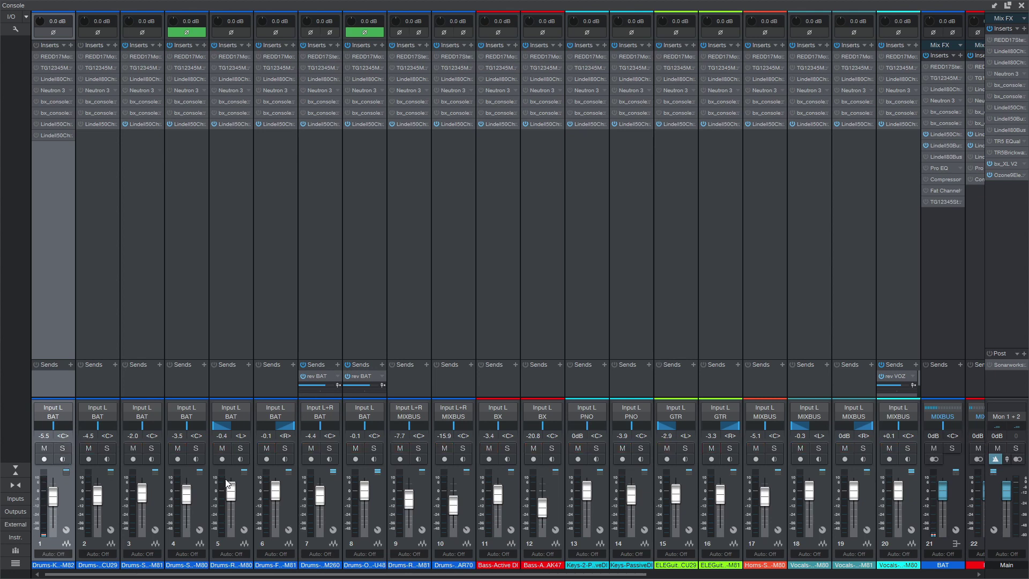
{"action": "left_click", "coordinate": [951, 448]}
{"action": "left_click_drag", "start_coordinate": [633, 576], "coordinate": [876, 577]}
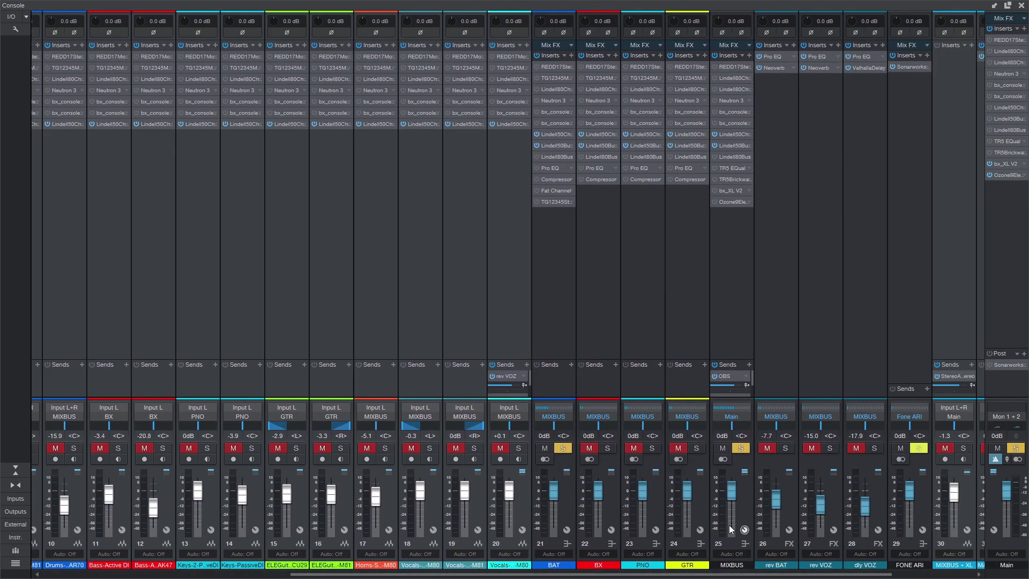
{"action": "left_click", "coordinate": [545, 134]}
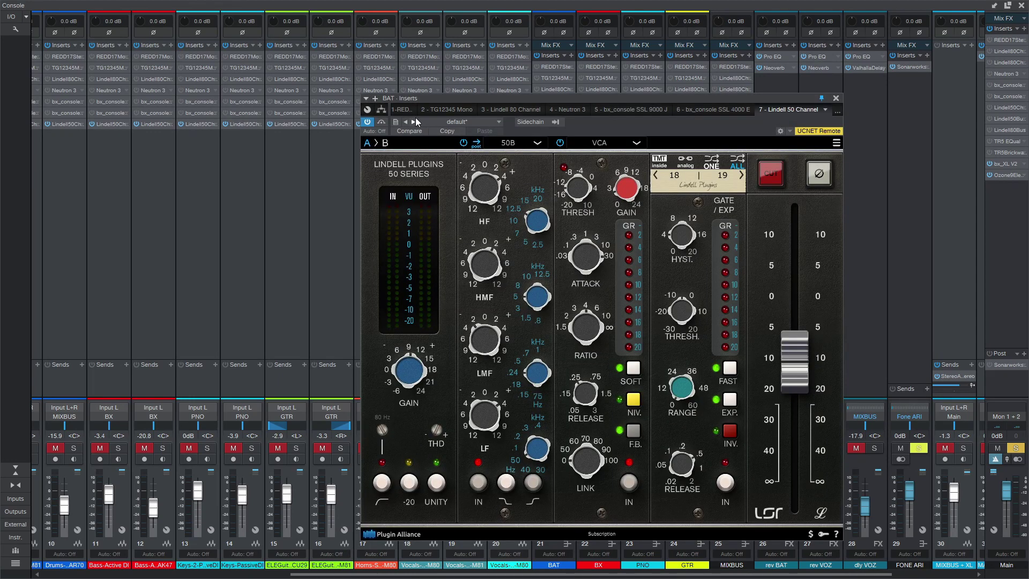
Compare the BAT bus with the Lindell 50 Channel bypassed and active, leaving it active.
{"action": "left_click", "coordinate": [366, 122]}
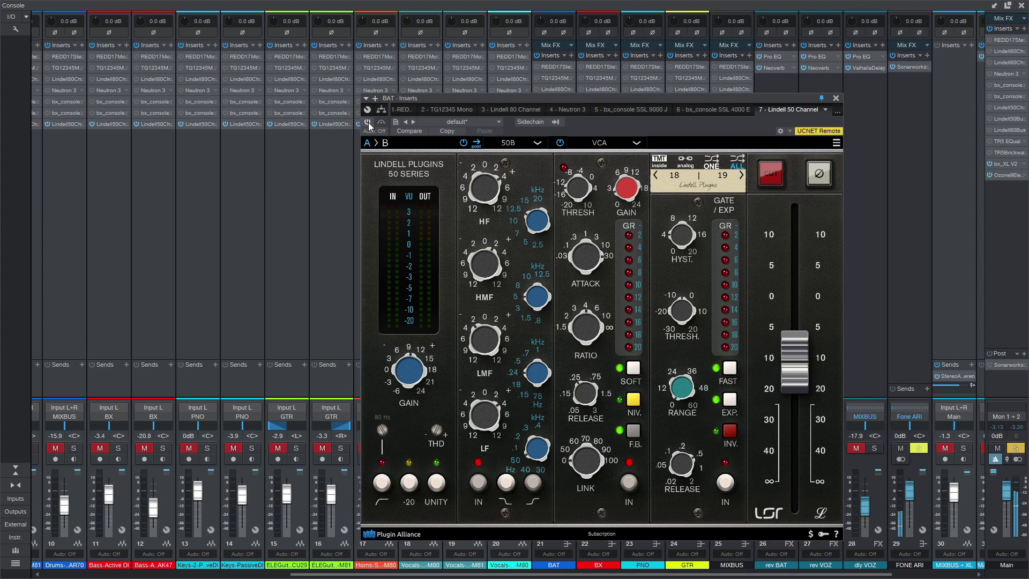
{"action": "left_click_drag", "start_coordinate": [434, 99], "coordinate": [551, 96]}
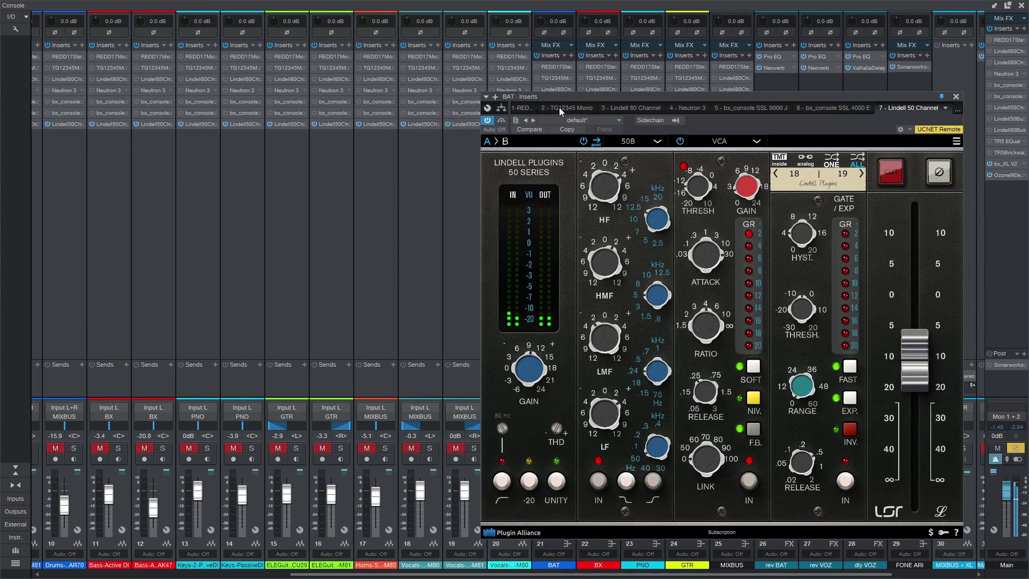
{"action": "left_click_drag", "start_coordinate": [568, 98], "coordinate": [440, 88]}
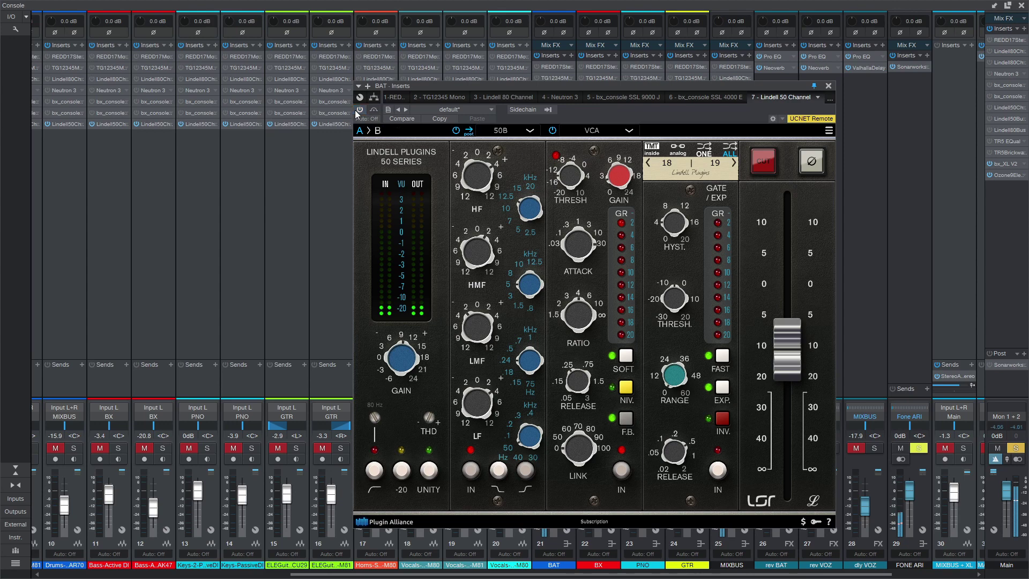
{"action": "left_click", "coordinate": [359, 109]}
{"action": "left_click", "coordinate": [357, 109]}
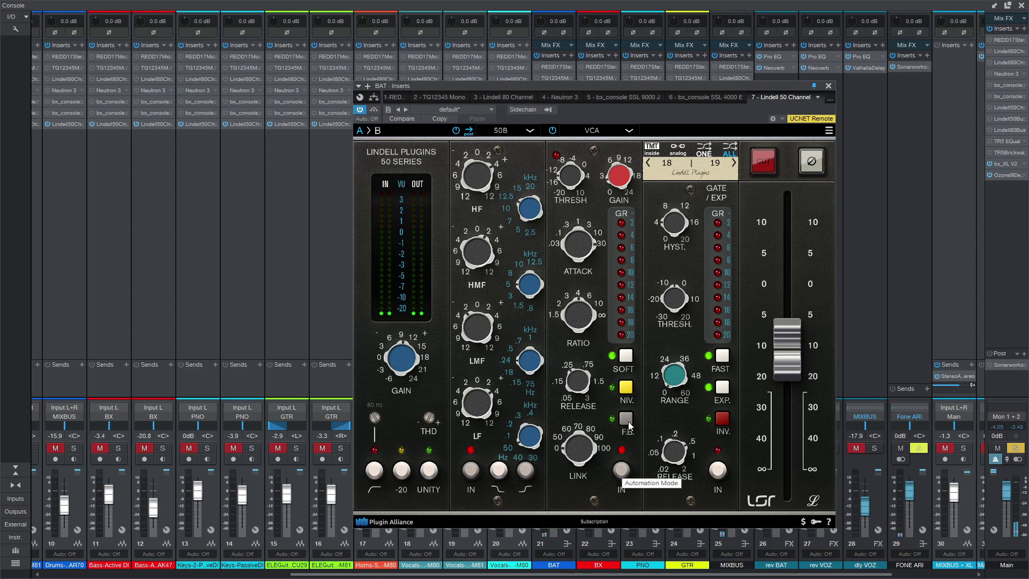
Audition the SOFT and F.B. options of the BAT bus VCA compressor, leaving both engaged.
{"action": "left_click", "coordinate": [624, 361]}
{"action": "left_click", "coordinate": [624, 361]}
{"action": "left_click", "coordinate": [624, 423]}
{"action": "left_click", "coordinate": [626, 356]}
{"action": "left_click", "coordinate": [627, 425]}
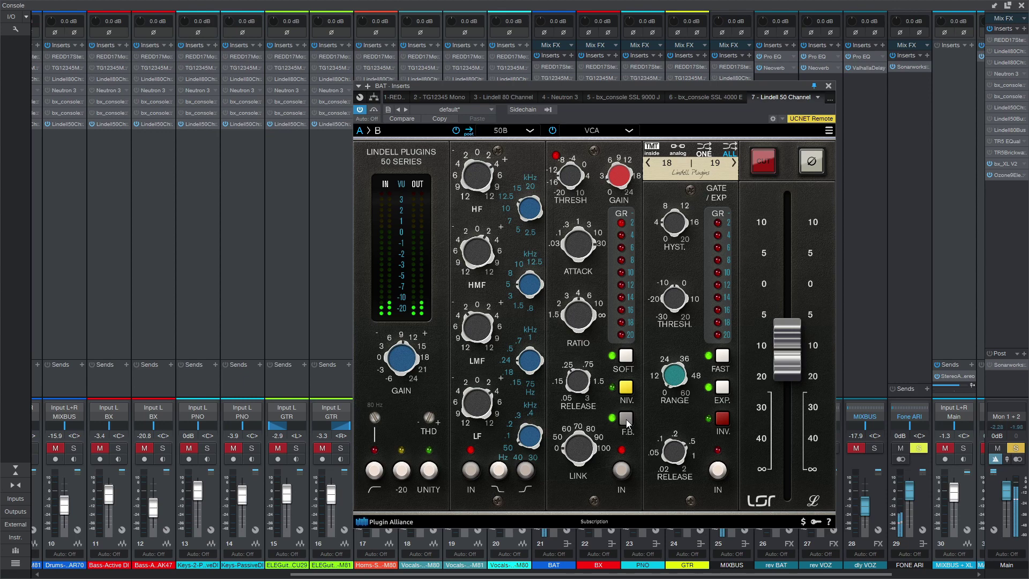
Switch the BAT bus compressor from VCA to FET, set its release to 0.5 s, and adjust its input.
{"action": "left_click", "coordinate": [629, 130]}
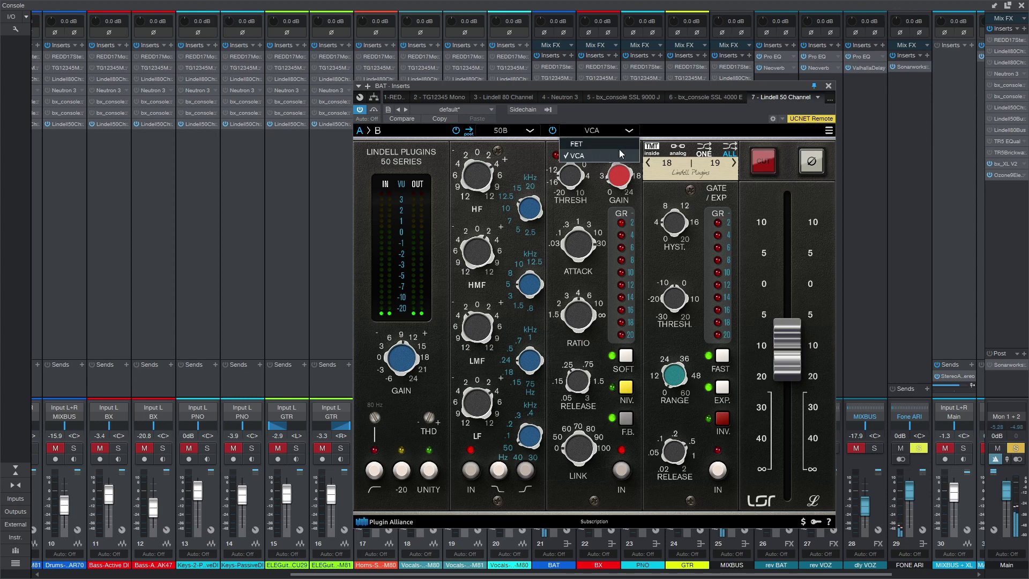
{"action": "left_click", "coordinate": [620, 155]}
{"action": "left_click", "coordinate": [635, 132]}
{"action": "left_click", "coordinate": [609, 143]}
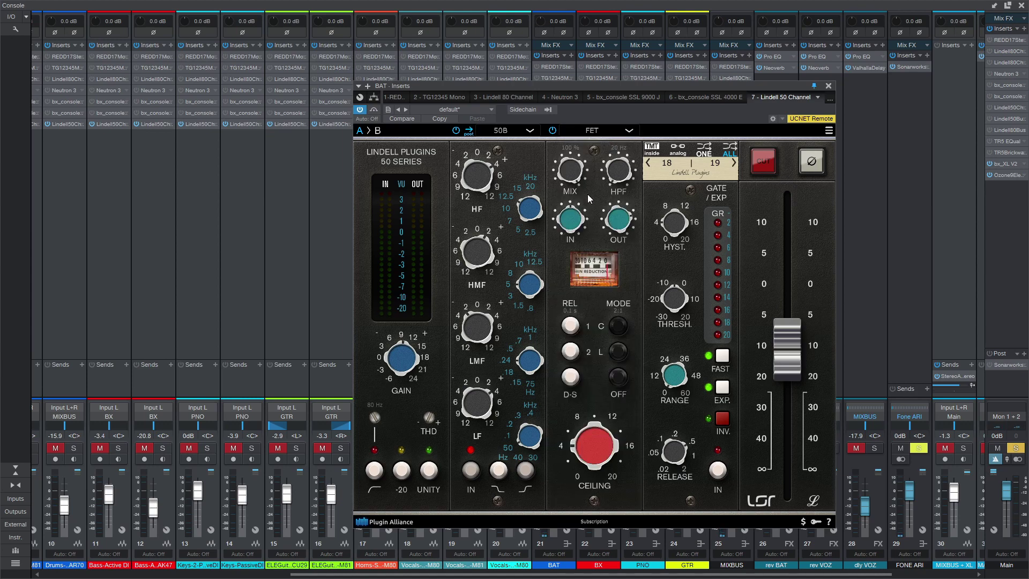
{"action": "left_click", "coordinate": [571, 352]}
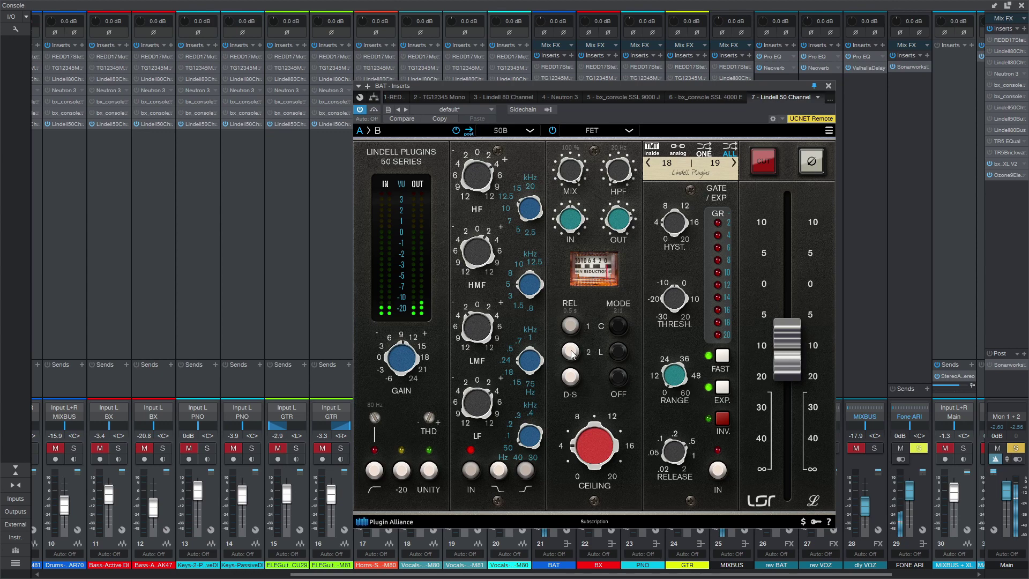
{"action": "left_click_drag", "start_coordinate": [562, 224], "coordinate": [563, 227]}
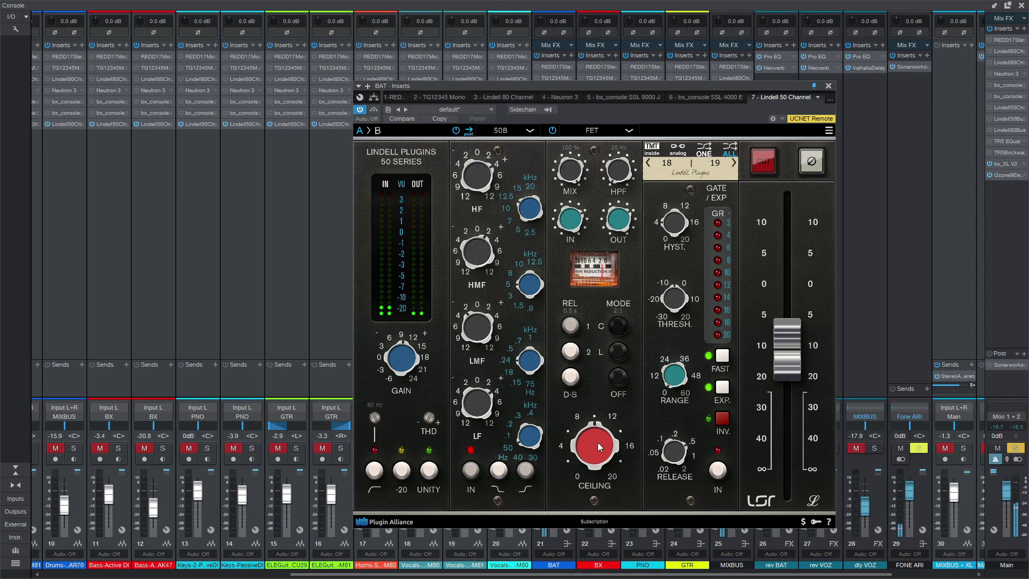
Change the FET compressor's release to 2 s and adjust its ceiling.
{"action": "left_click", "coordinate": [570, 351]}
{"action": "left_click", "coordinate": [570, 325]}
{"action": "left_click", "coordinate": [574, 377]}
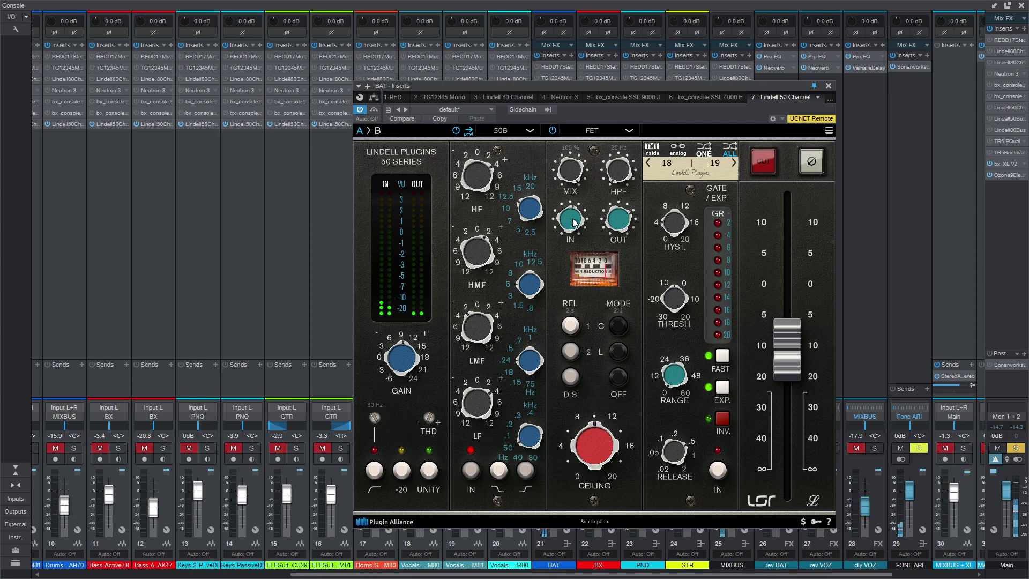
{"action": "left_click_drag", "start_coordinate": [581, 428], "coordinate": [595, 455]}
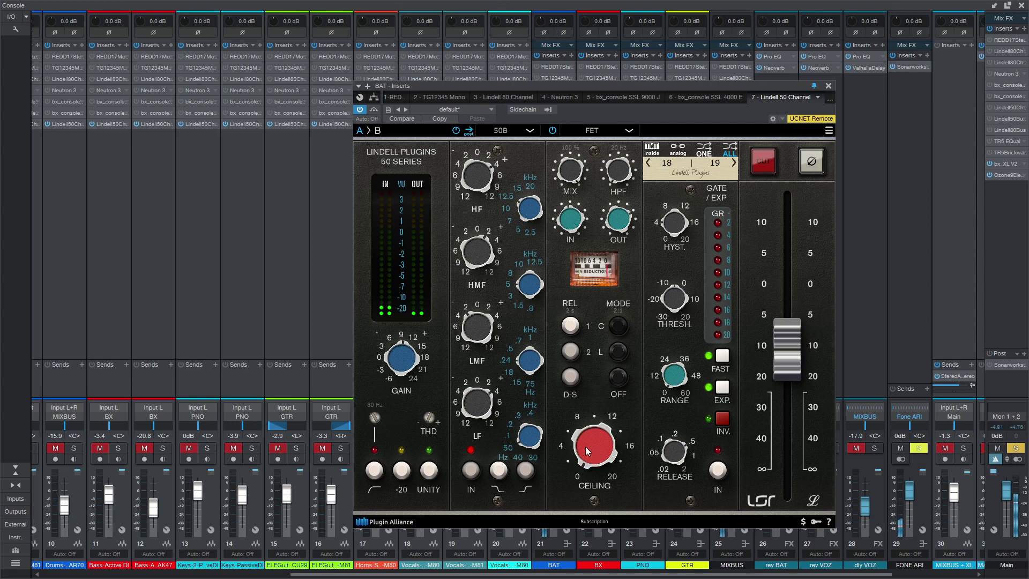
{"action": "scroll", "coordinate": [570, 229], "scroll_direction": "up", "scroll_amount": 2}
{"action": "left_click_drag", "start_coordinate": [595, 337], "coordinate": [584, 302]}
Put the FET compressor in limiting mode at 20:1 and readjust its input and ceiling.
{"action": "mouse_move", "coordinate": [614, 230]}
{"action": "left_click", "coordinate": [618, 352]}
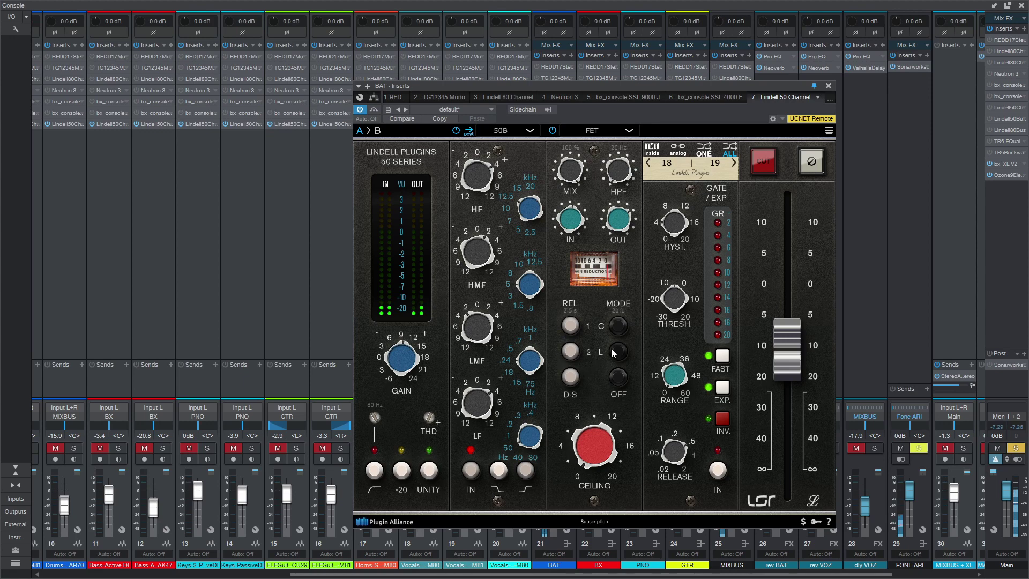
{"action": "mouse_move", "coordinate": [576, 223]}
{"action": "left_click_drag", "start_coordinate": [576, 222], "coordinate": [582, 182]}
{"action": "left_click_drag", "start_coordinate": [590, 455], "coordinate": [554, 497]}
Shorten the FET compressor's release to 0.1 s and fine-tune the ceiling.
{"action": "left_click", "coordinate": [571, 327]}
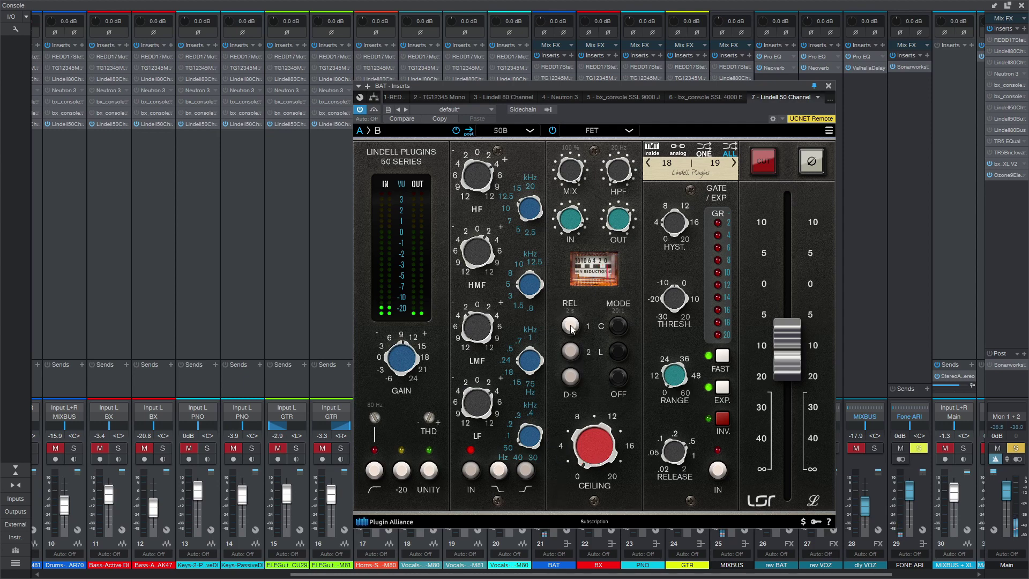
{"action": "left_click", "coordinate": [569, 355]}
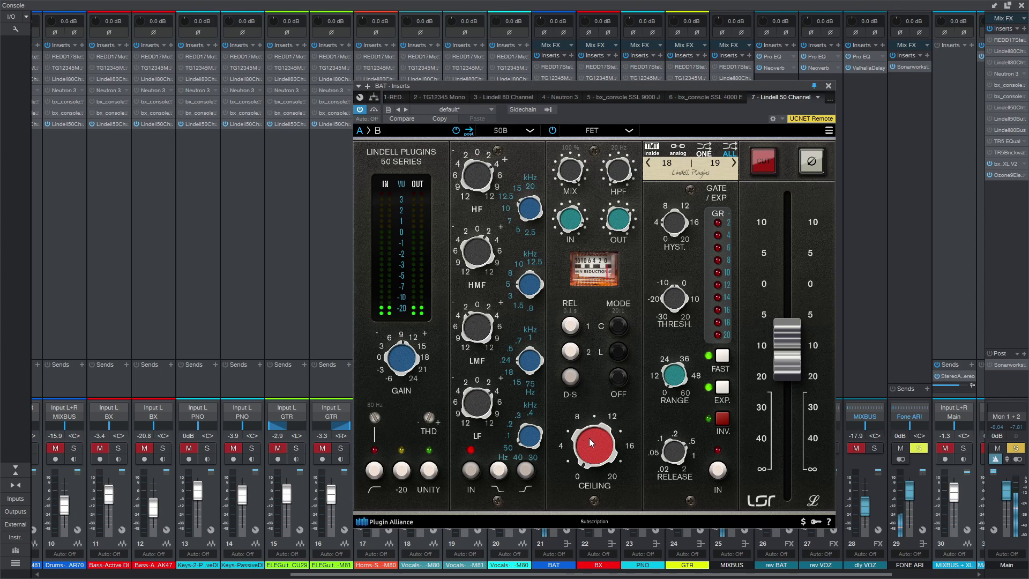
{"action": "mouse_move", "coordinate": [589, 441]}
{"action": "left_mouse_down"}
{"action": "mouse_move", "coordinate": [586, 429]}
{"action": "mouse_move", "coordinate": [582, 450]}
{"action": "left_mouse_up"}
Compare the FET's off, limiting and 2:1 compression modes with a changed input, and raise its HPF to 283 Hz.
{"action": "left_click", "coordinate": [617, 376]}
{"action": "left_click_drag", "start_coordinate": [572, 219], "coordinate": [560, 287]}
{"action": "left_click", "coordinate": [619, 354]}
{"action": "left_click", "coordinate": [618, 328]}
{"action": "left_click_drag", "start_coordinate": [617, 171], "coordinate": [619, 55]}
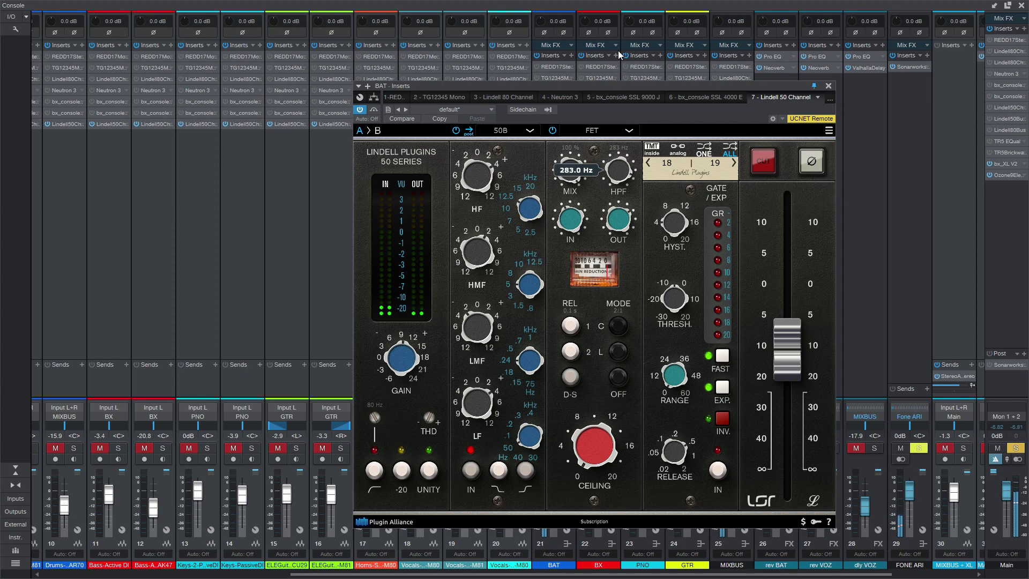
Return the compressor to VCA and cut the 63, 125, 1K and 2K bands on the 60 graphic EQ.
{"action": "left_click", "coordinate": [629, 130]}
{"action": "left_click", "coordinate": [577, 156]}
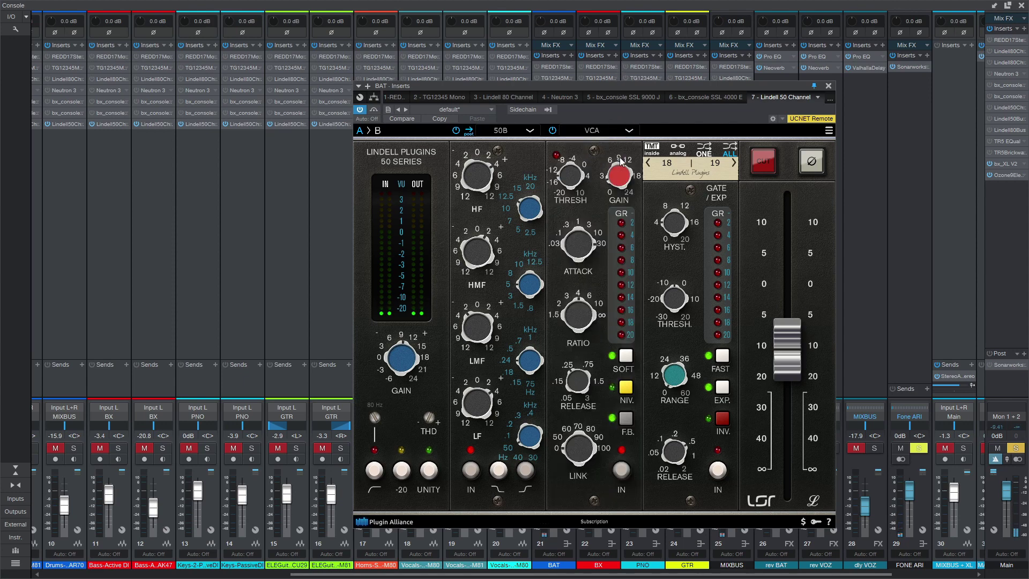
{"action": "left_click", "coordinate": [536, 131]}
{"action": "left_click", "coordinate": [516, 166]}
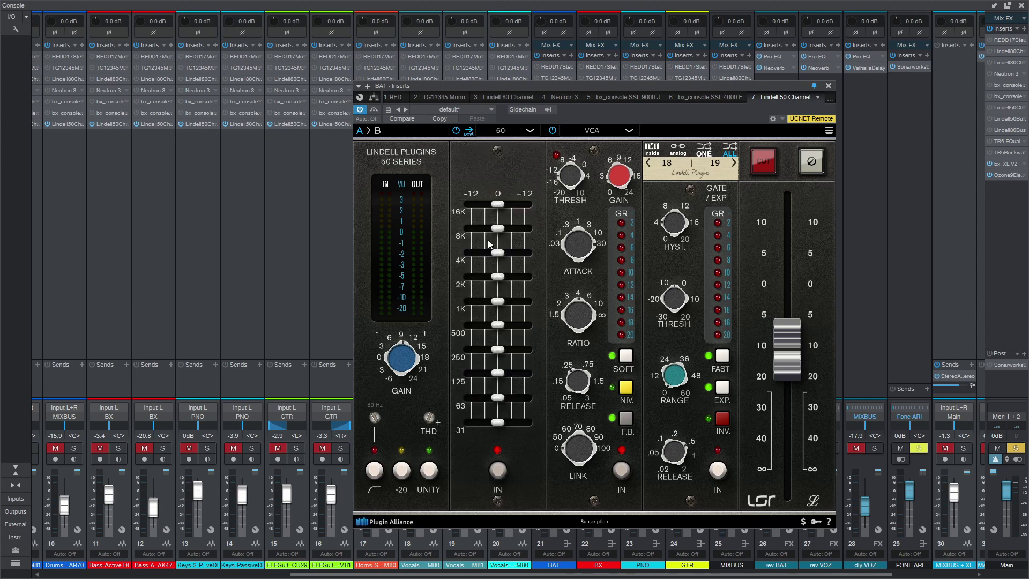
{"action": "left_click_drag", "start_coordinate": [498, 397], "coordinate": [478, 373]}
{"action": "left_click_drag", "start_coordinate": [498, 276], "coordinate": [474, 303]}
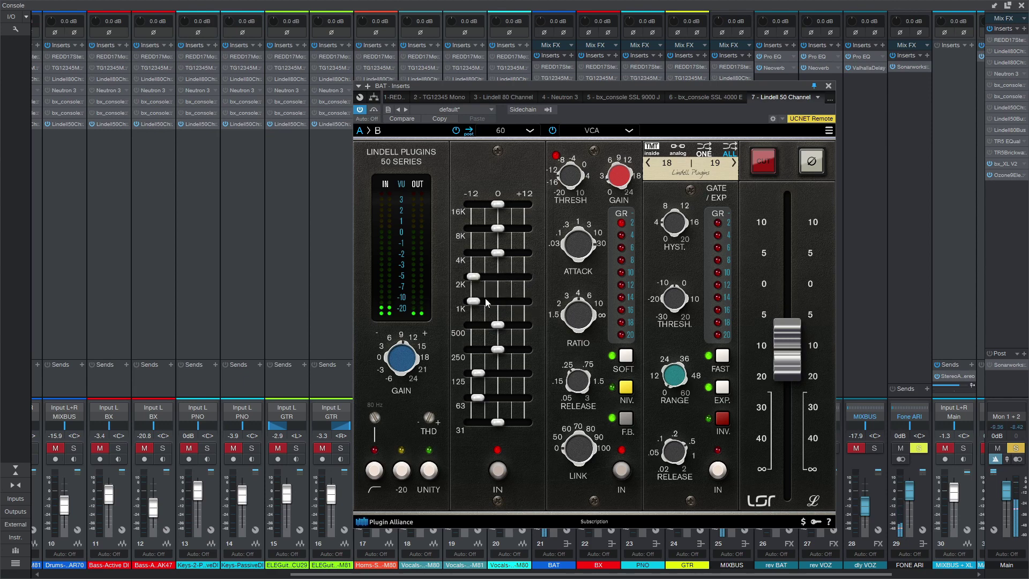
Show the 50A EQ, restore the 50B EQ on the BAT bus, and close the plug-in window.
{"action": "left_click", "coordinate": [537, 132]}
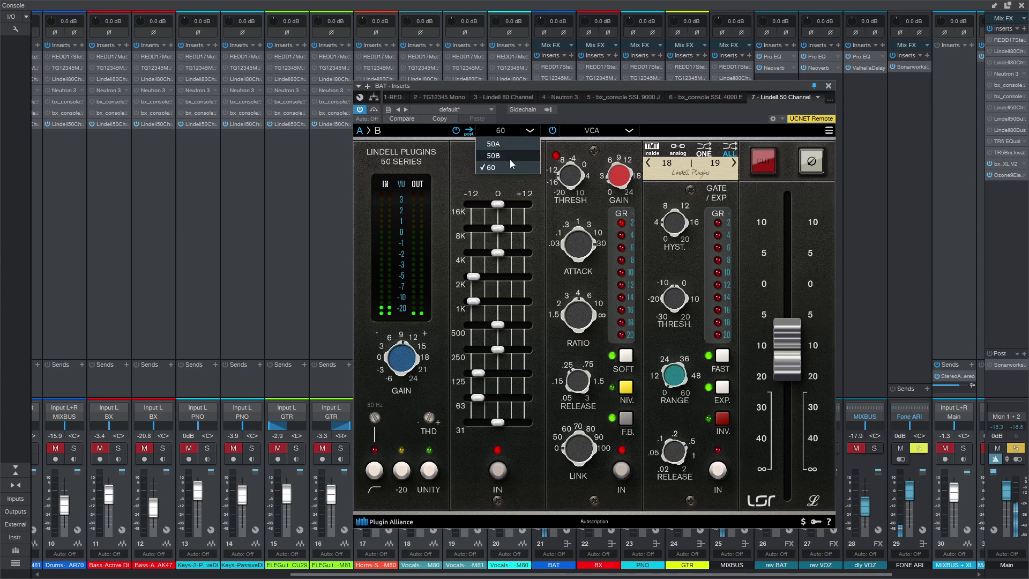
{"action": "left_click", "coordinate": [508, 145]}
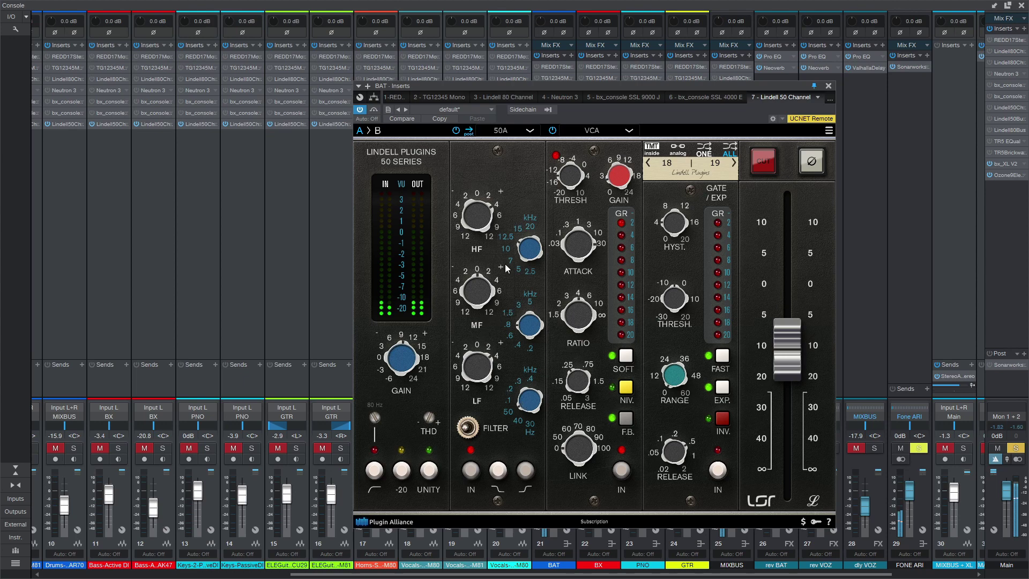
{"action": "left_click", "coordinate": [528, 134]}
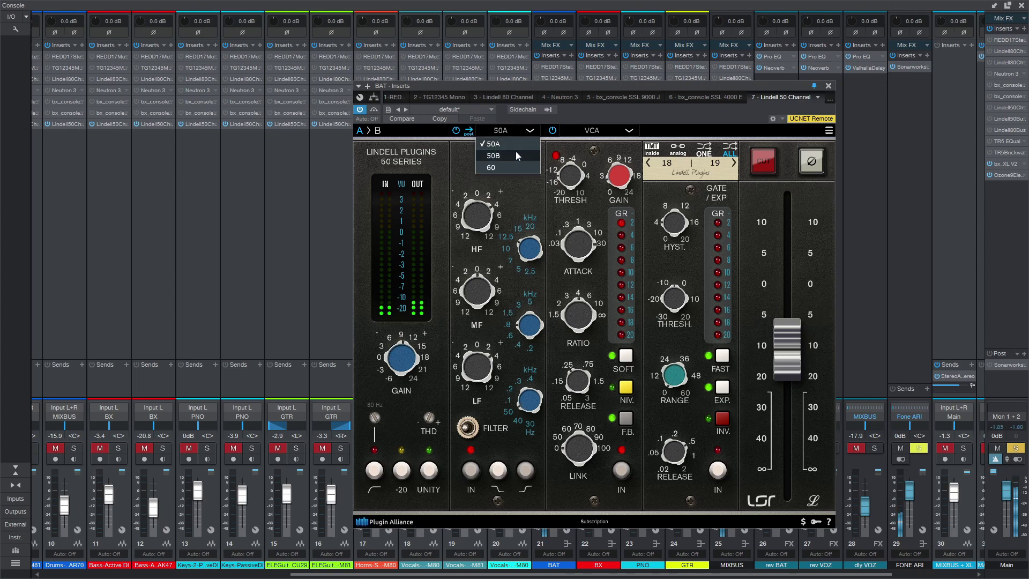
{"action": "left_click", "coordinate": [515, 151]}
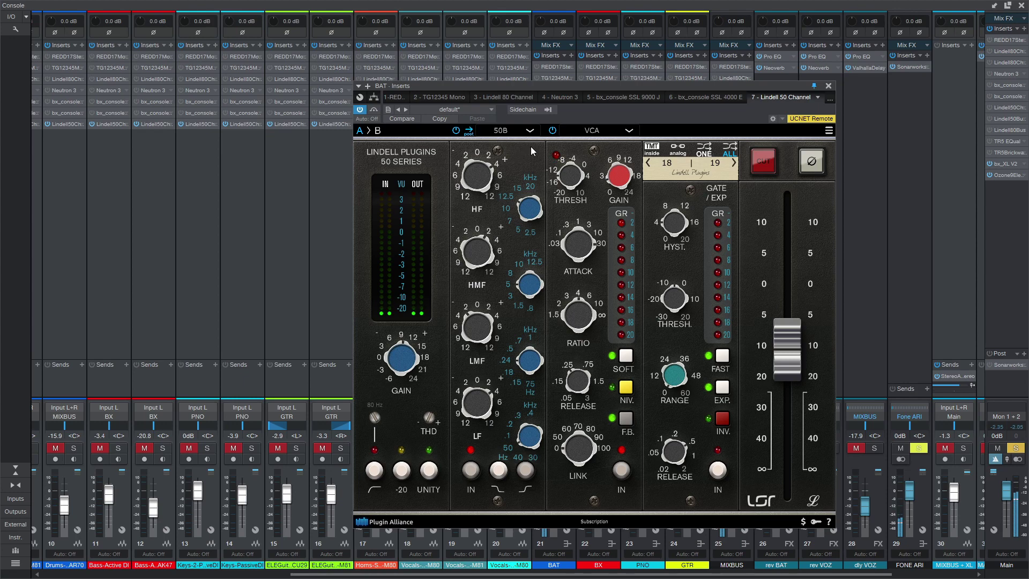
{"action": "left_click", "coordinate": [828, 86]}
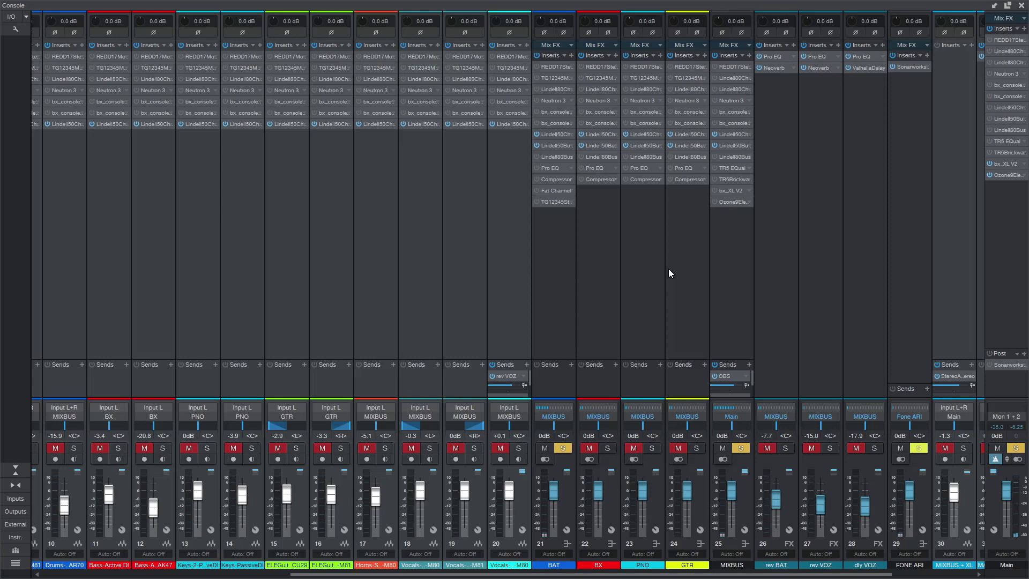
Solo the Bass-Active DI channel instead of the BAT bus and bring up its Lindell 50 Channel.
{"action": "left_click", "coordinate": [557, 449]}
{"action": "left_click", "coordinate": [117, 449]}
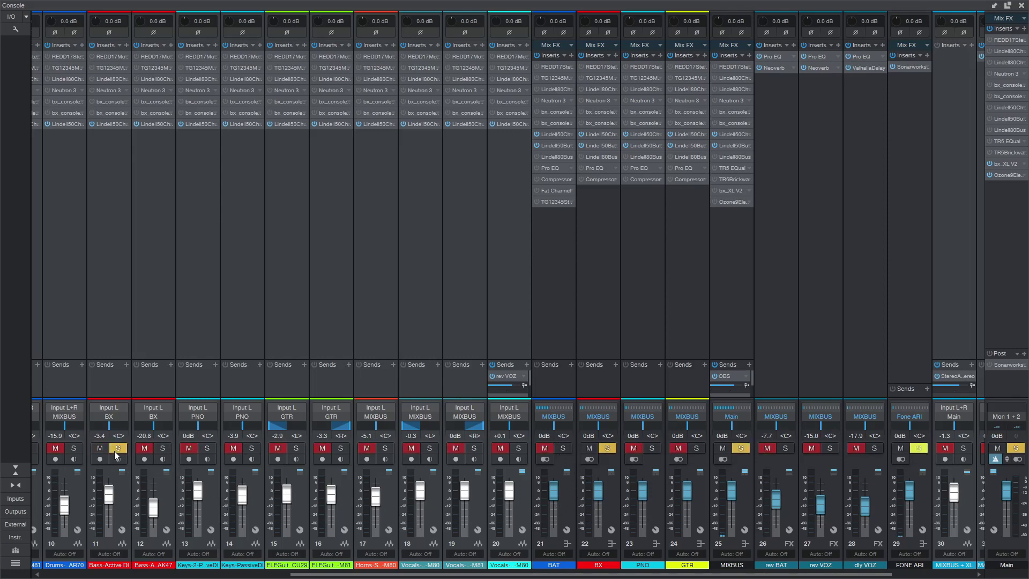
{"action": "left_click", "coordinate": [110, 124]}
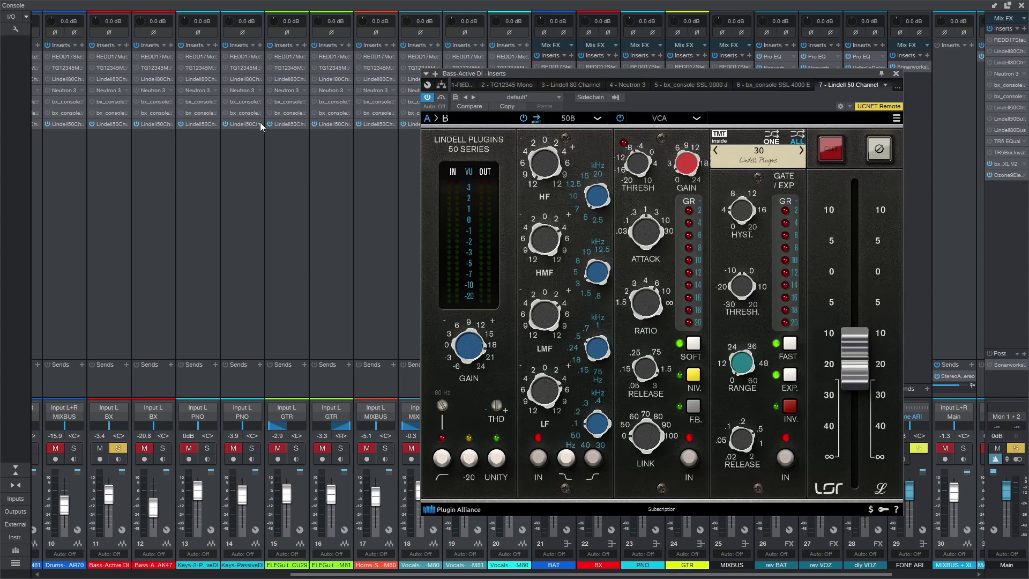
{"action": "left_click_drag", "start_coordinate": [465, 72], "coordinate": [407, 66]}
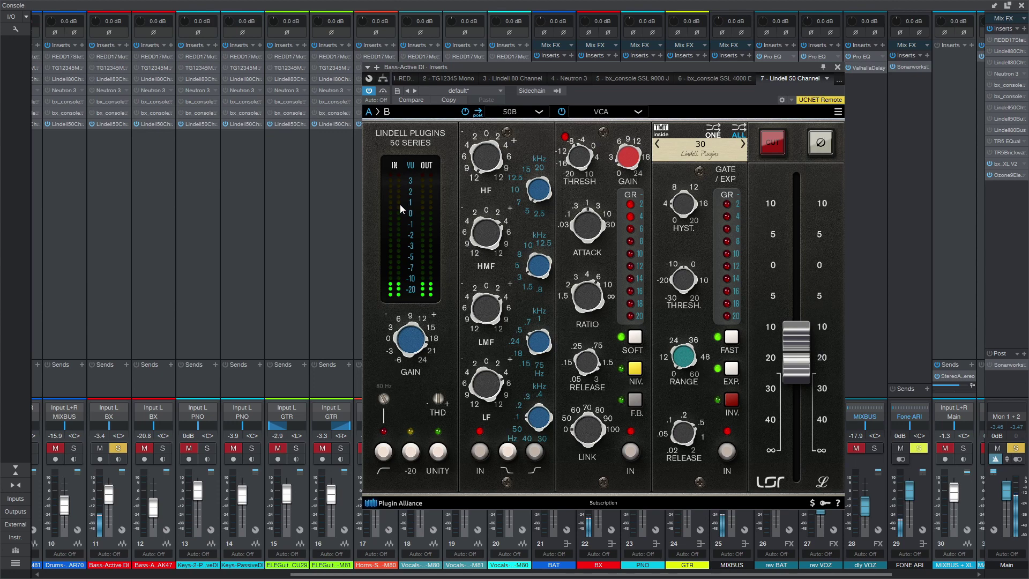
Compare the Bass-Active DI sound with the Lindell 50 Channel bypassed and active.
{"action": "left_click", "coordinate": [370, 92]}
{"action": "left_click", "coordinate": [368, 92]}
{"action": "left_click", "coordinate": [368, 92]}
{"action": "left_click", "coordinate": [369, 91]}
{"action": "left_click", "coordinate": [371, 92]}
Solo the bass amp channel too and compare both bass channels with their Lindell 50 Channels bypassed and active.
{"action": "left_click", "coordinate": [162, 448]}
{"action": "left_click", "coordinate": [115, 171]}
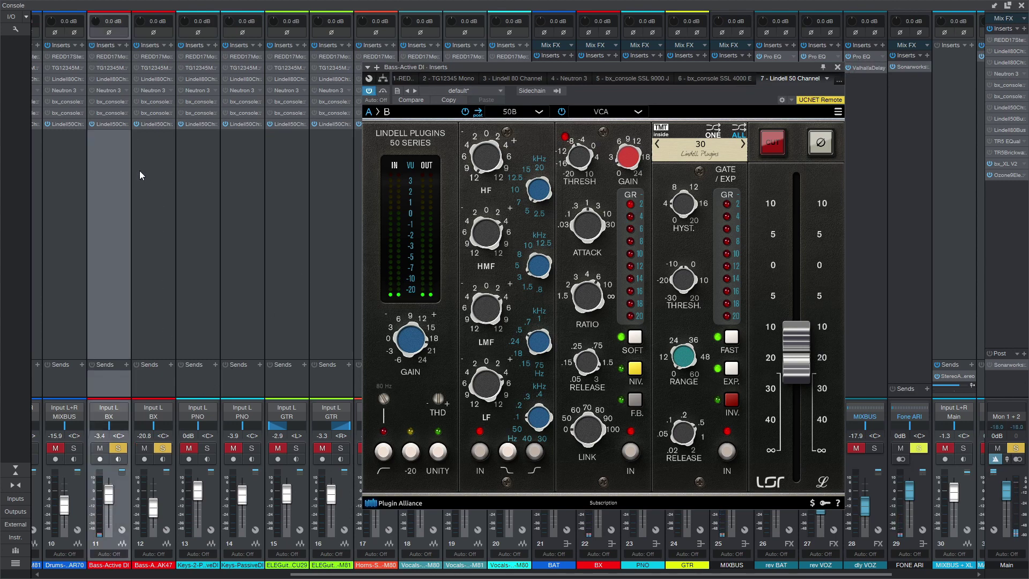
{"action": "left_click", "coordinate": [142, 171], "text": "shift"}
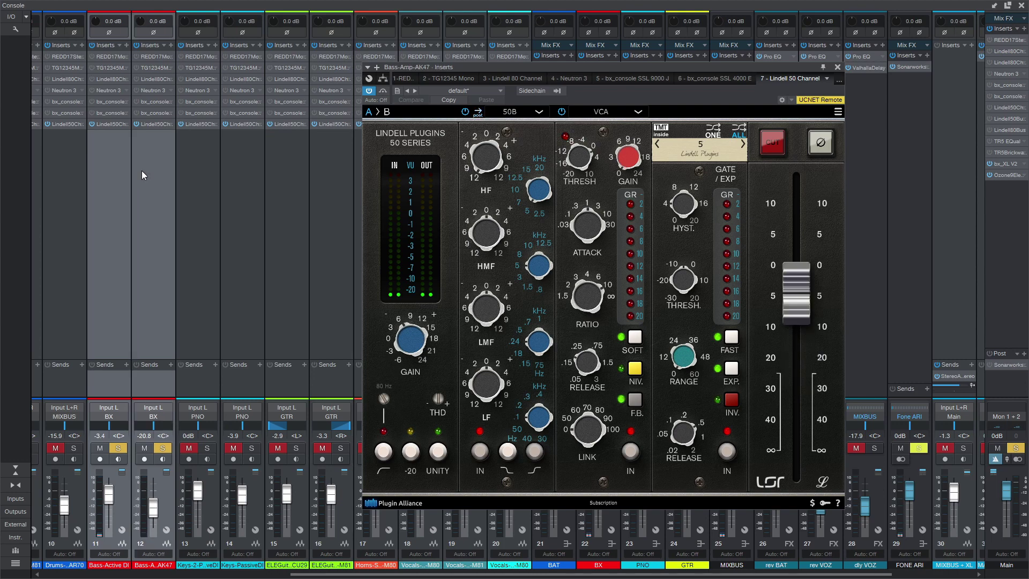
{"action": "left_click", "coordinate": [138, 124]}
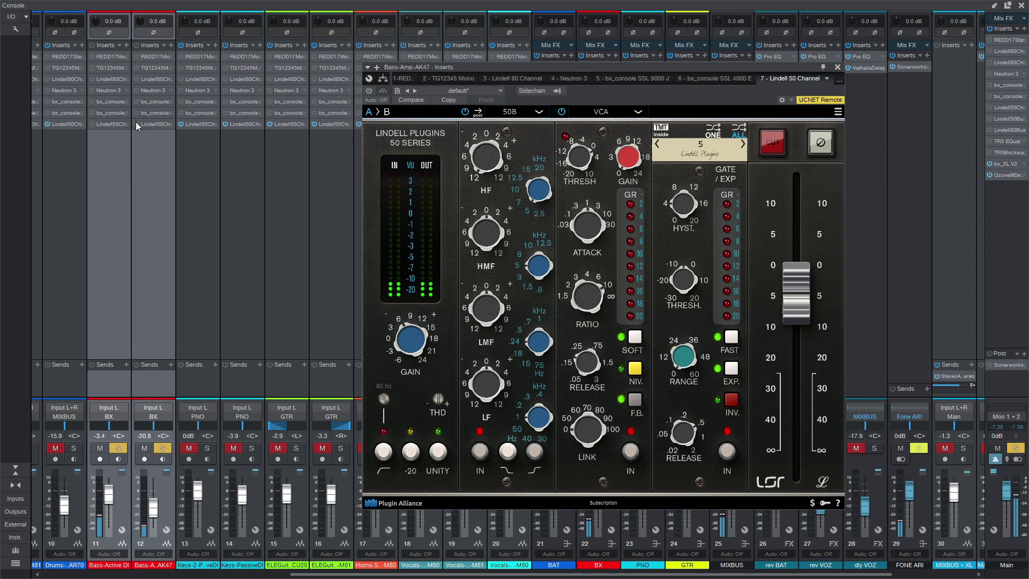
{"action": "left_click", "coordinate": [137, 122]}
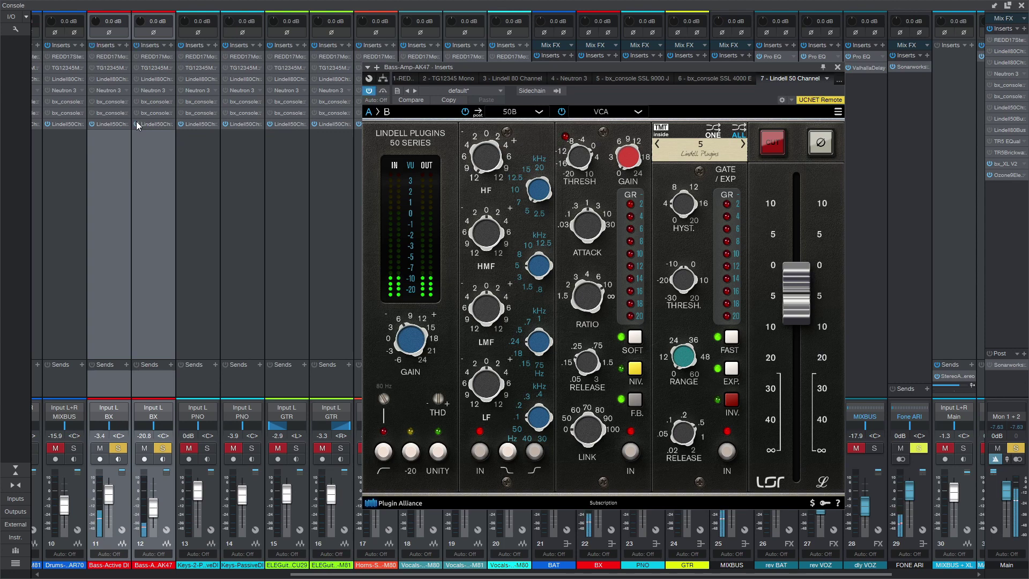
{"action": "left_click", "coordinate": [838, 67]}
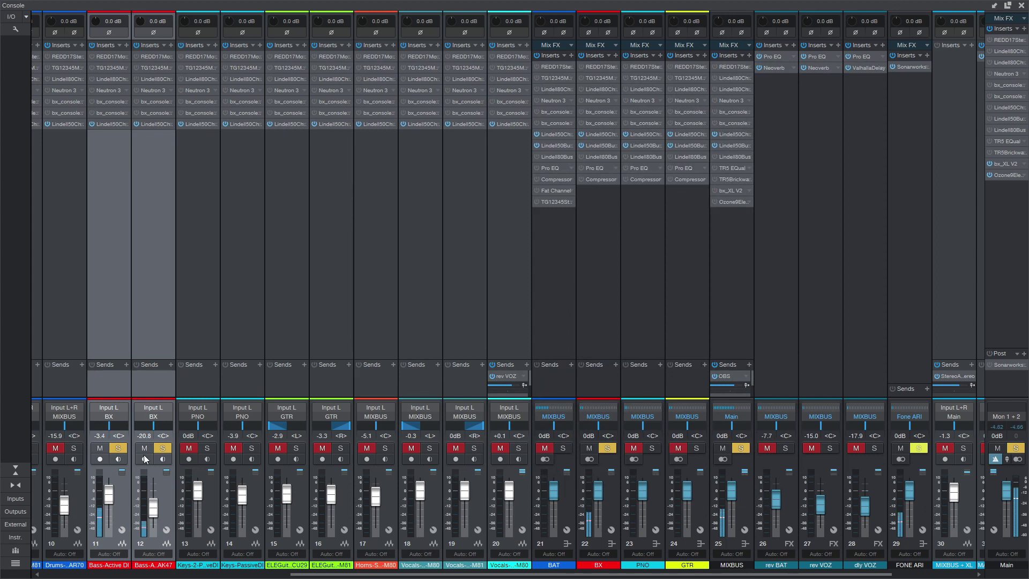
Clear the bass solos, solo vocal channel 20, and bring up its Lindell 50 Channel.
{"action": "left_click", "coordinate": [118, 448]}
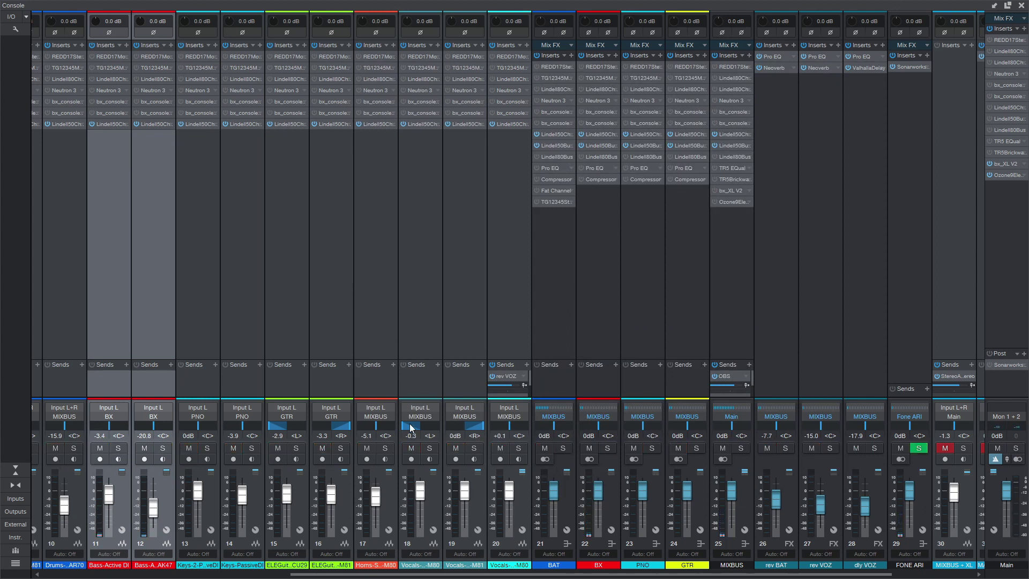
{"action": "left_click", "coordinate": [519, 448]}
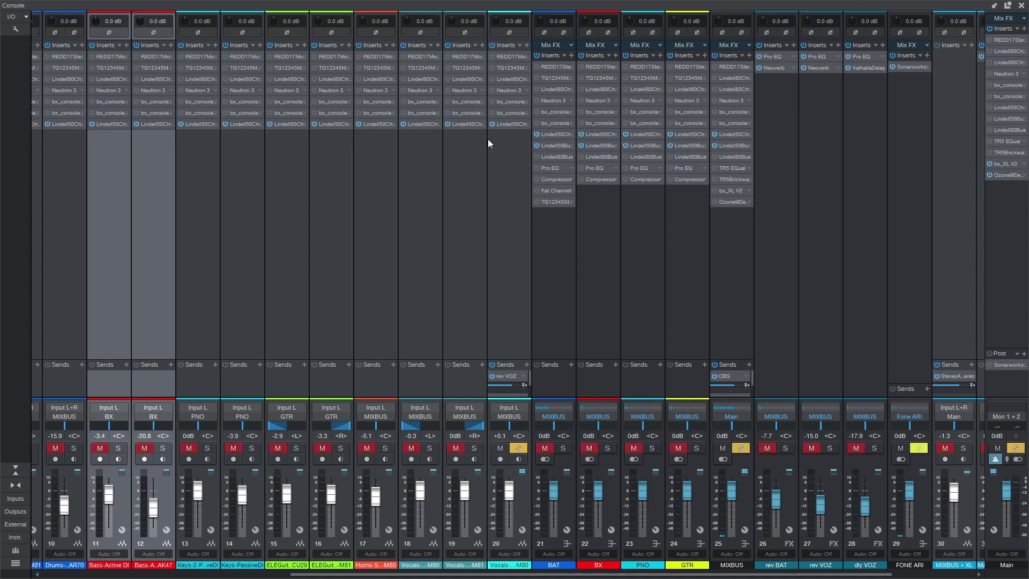
{"action": "double_click", "coordinate": [513, 123]}
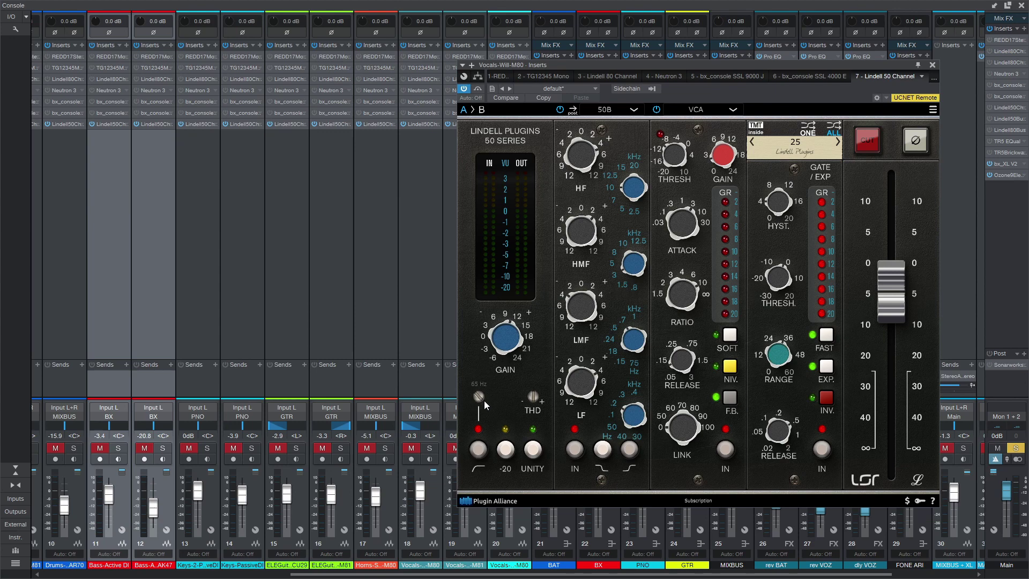
{"action": "left_click_drag", "start_coordinate": [747, 63], "coordinate": [547, 69]}
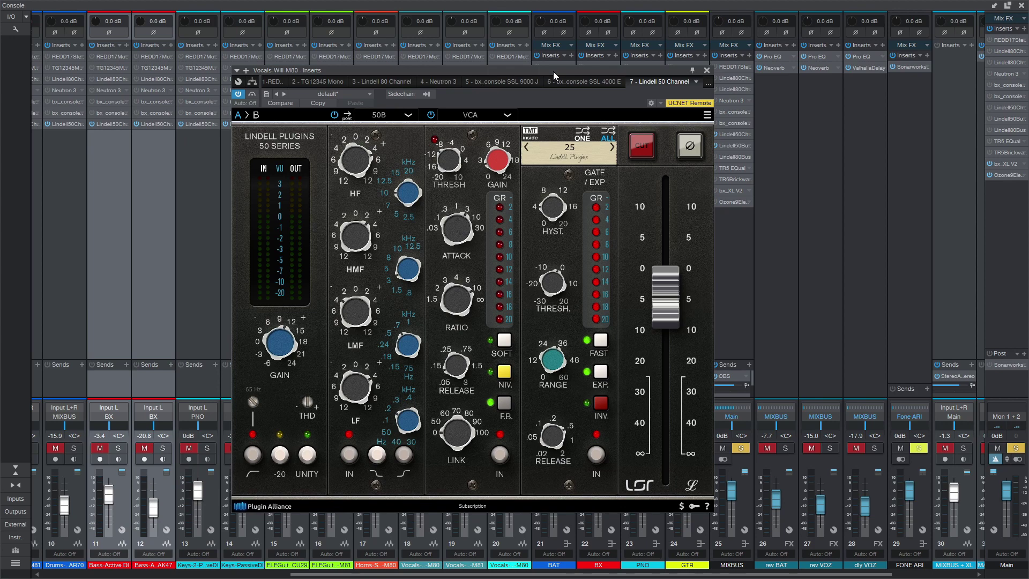
{"action": "left_click_drag", "start_coordinate": [548, 69], "coordinate": [635, 57]}
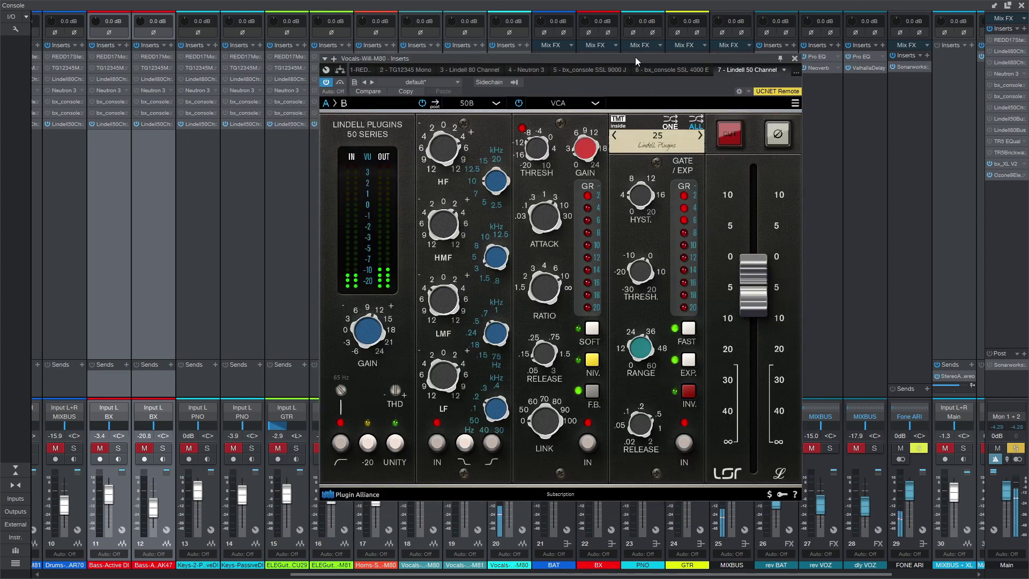
Compare the vocal with its Lindell 50 Channel bypassed and active, and clear the vocal solo.
{"action": "left_click", "coordinate": [326, 83]}
{"action": "left_click", "coordinate": [325, 83]}
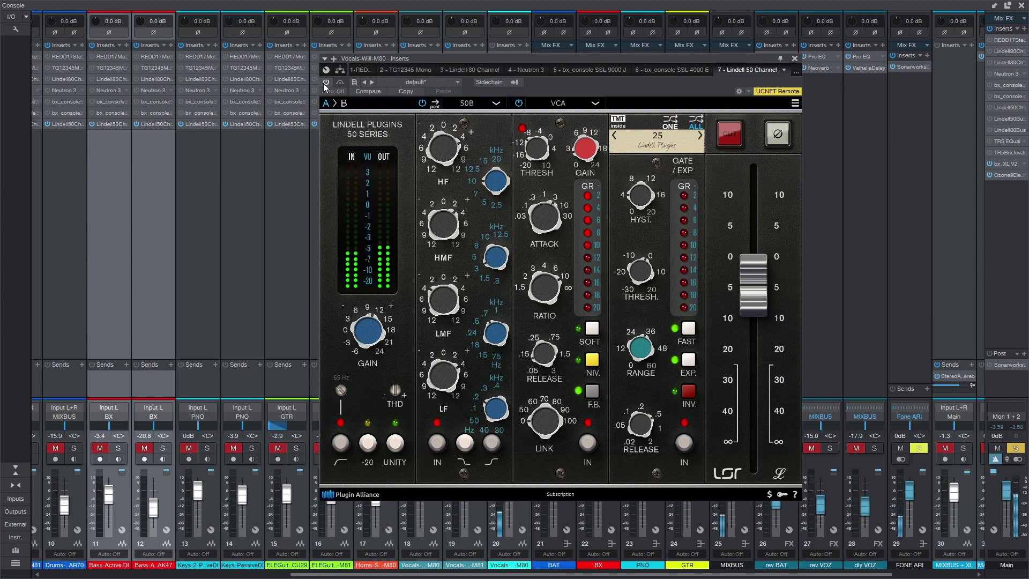
{"action": "left_click", "coordinate": [325, 84]}
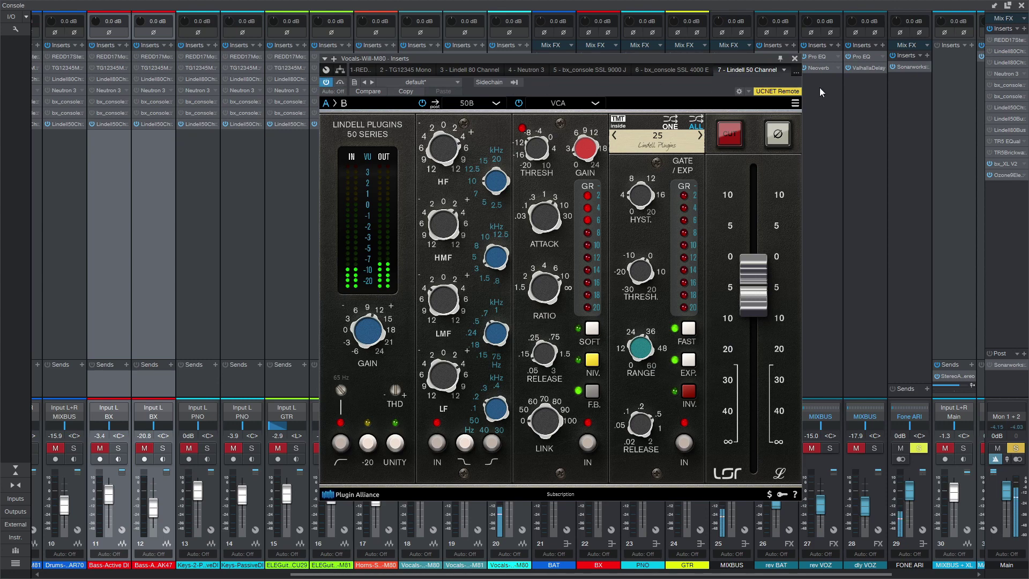
{"action": "left_click", "coordinate": [795, 61]}
{"action": "left_click", "coordinate": [517, 448]}
{"action": "left_click", "coordinate": [518, 448]}
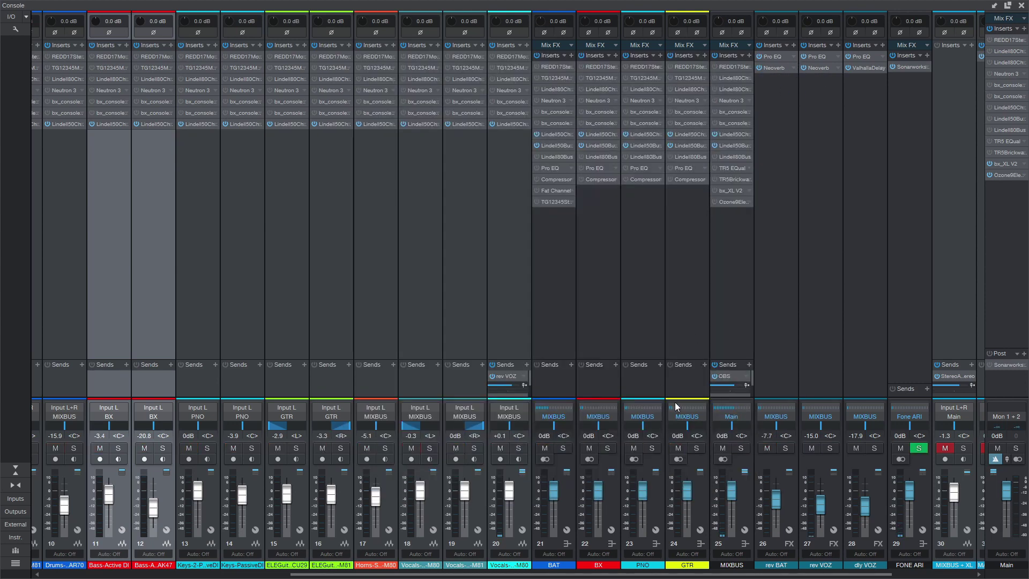
Play the full mix and compare the NIV setting of the MIXBUS Lindell 50 Channel's compressor.
{"action": "left_click", "coordinate": [732, 135]}
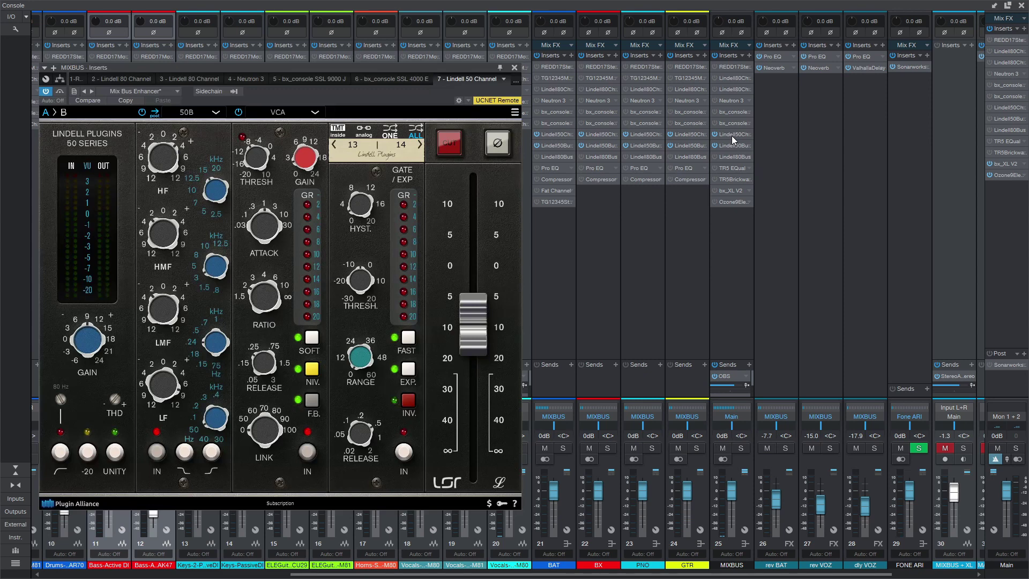
{"action": "left_click_drag", "start_coordinate": [277, 71], "coordinate": [596, 69]}
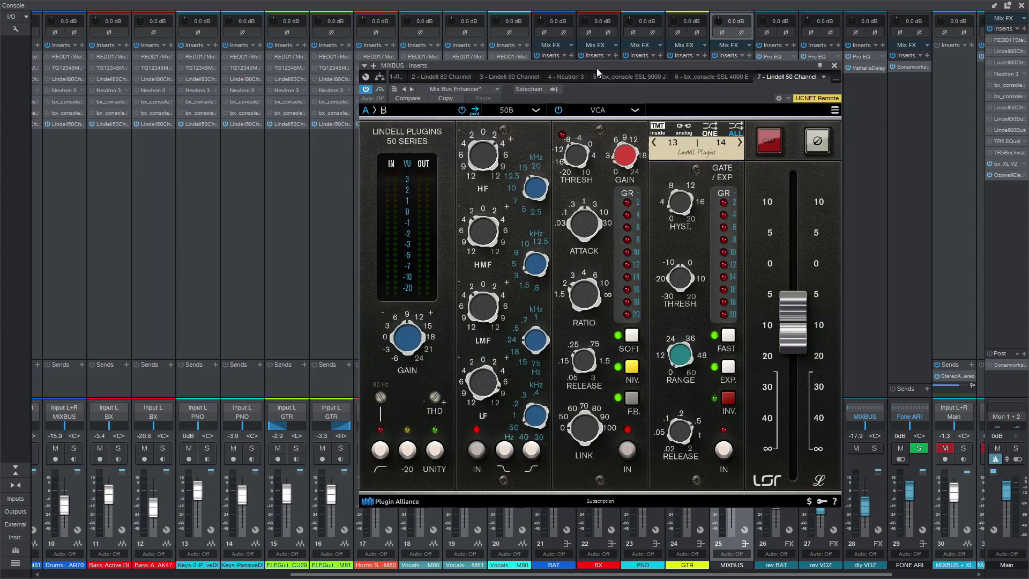
{"action": "left_click", "coordinate": [637, 372]}
{"action": "key", "text": "space"}
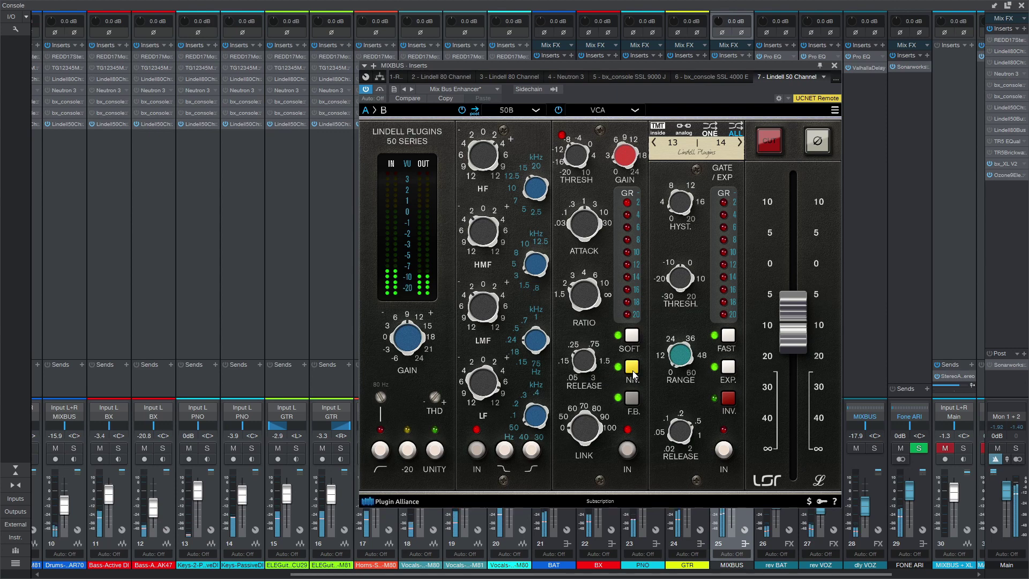
{"action": "left_click", "coordinate": [633, 373]}
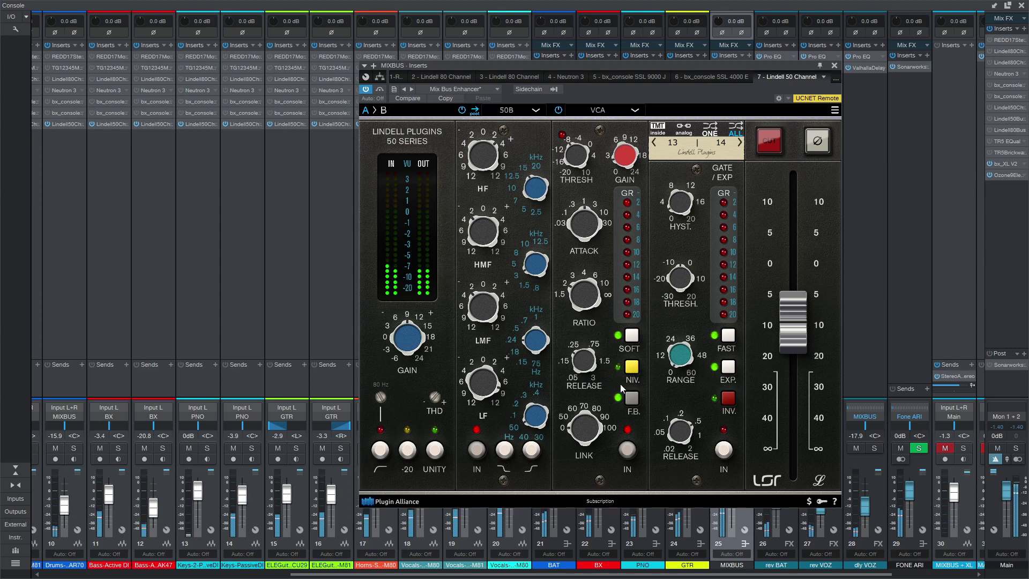
{"action": "left_click", "coordinate": [835, 66]}
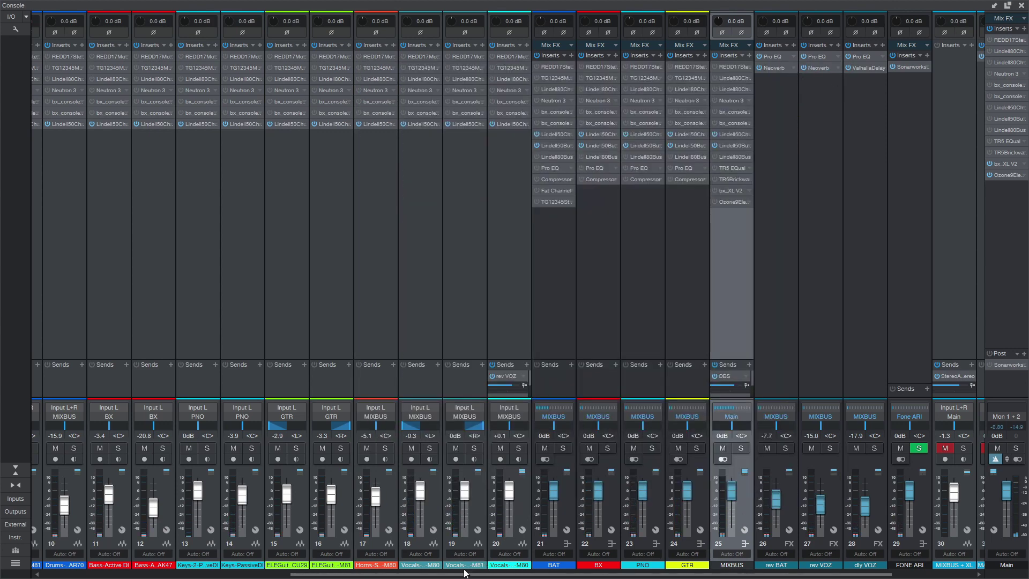
Reopen the MIXBUS Lindell 50 Channel, toggle the compressor's NIV, and lower the output fader slightly.
{"action": "left_click_drag", "start_coordinate": [462, 575], "coordinate": [219, 574]}
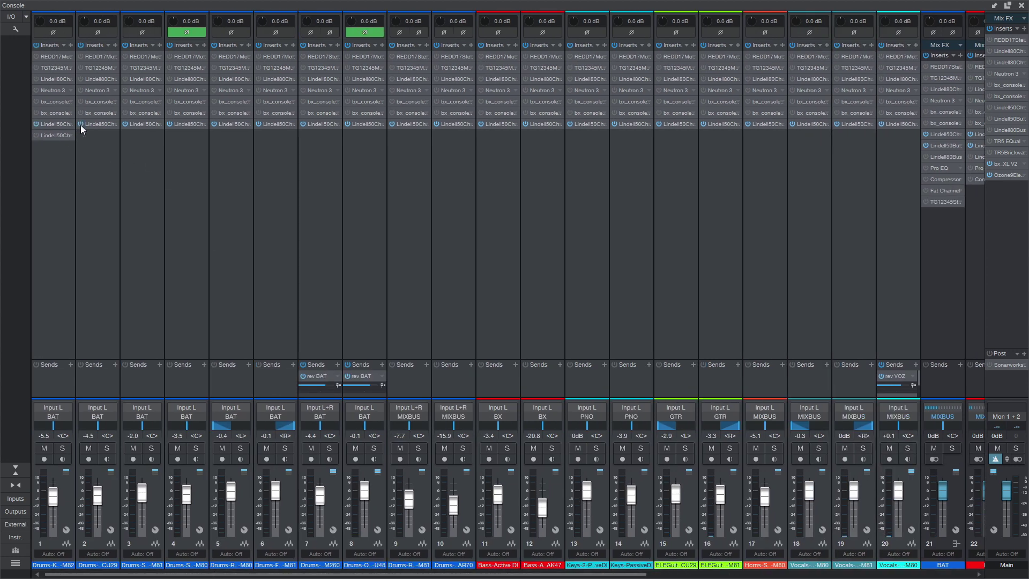
{"action": "left_click_drag", "start_coordinate": [256, 574], "coordinate": [580, 574]}
{"action": "left_click", "coordinate": [584, 309]}
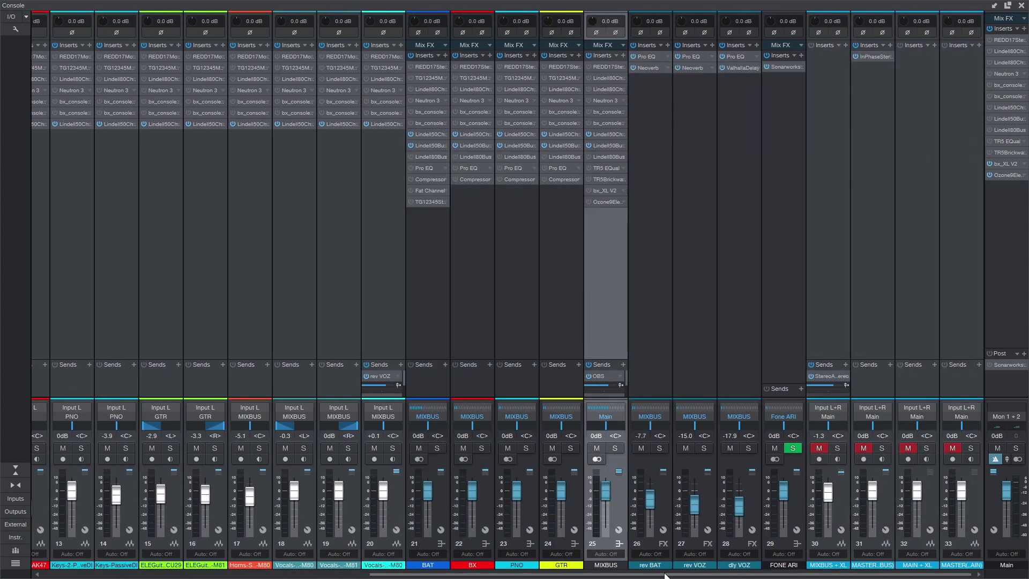
{"action": "double_click", "coordinate": [611, 134]}
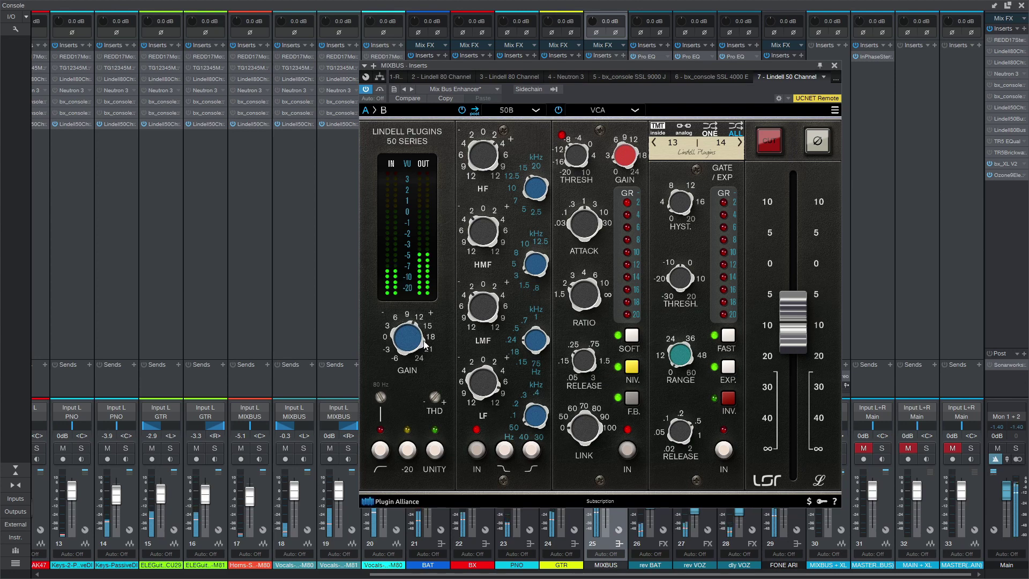
{"action": "left_click", "coordinate": [628, 372]}
{"action": "scroll", "coordinate": [788, 328], "scroll_direction": "down", "scroll_amount": 2}
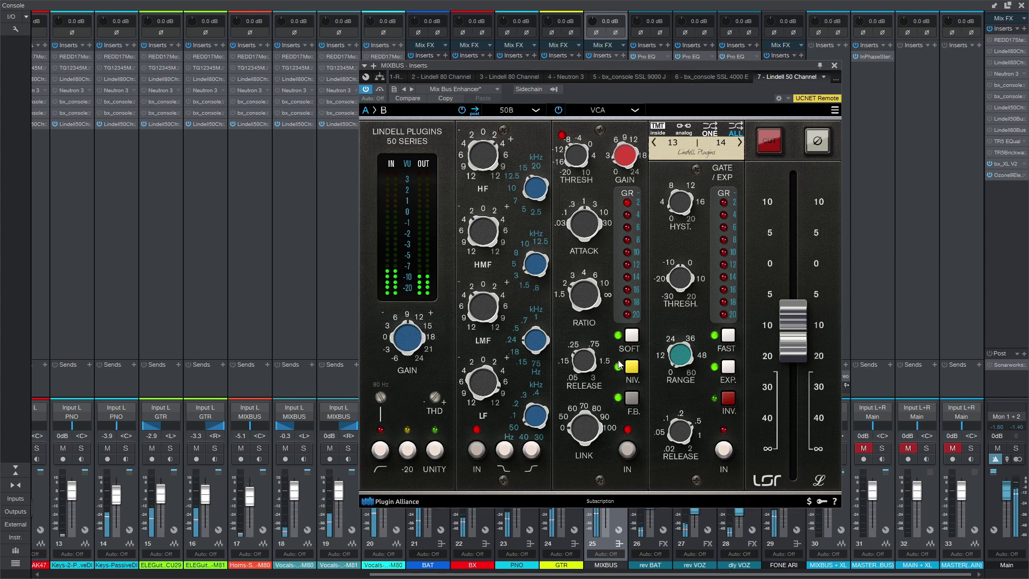
{"action": "scroll", "coordinate": [405, 334], "scroll_direction": "up", "scroll_amount": 2}
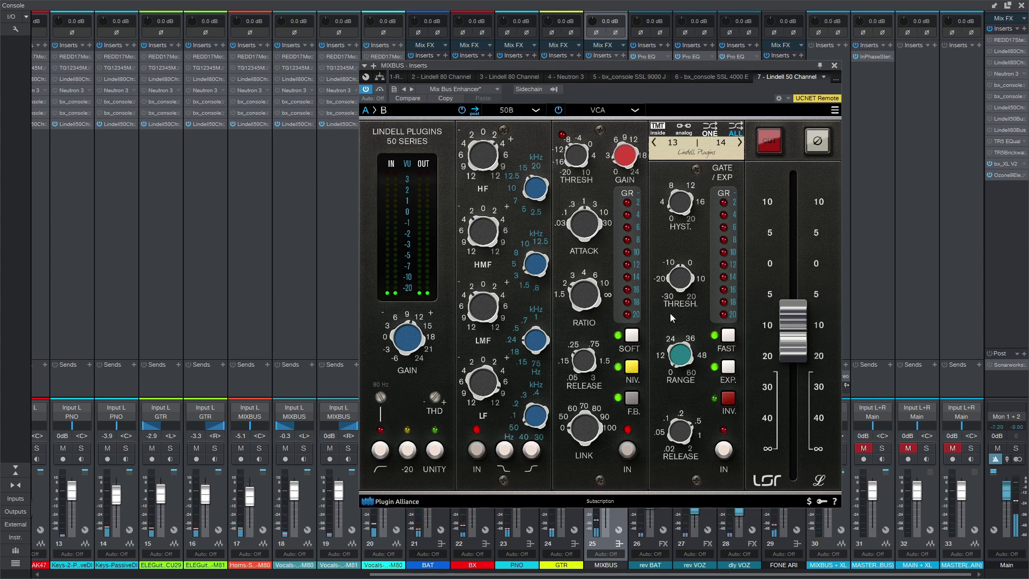
{"action": "left_click", "coordinate": [835, 65]}
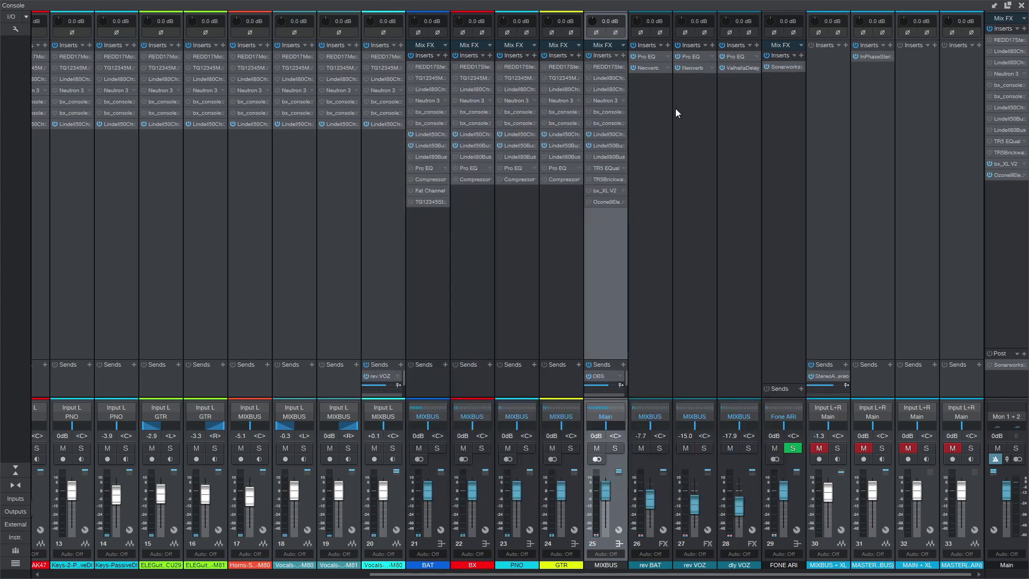
Bring up the Lindell 50 Buss on the BAT bus and show its calibration, oversampling, noise and clipping options.
{"action": "double_click", "coordinate": [436, 143]}
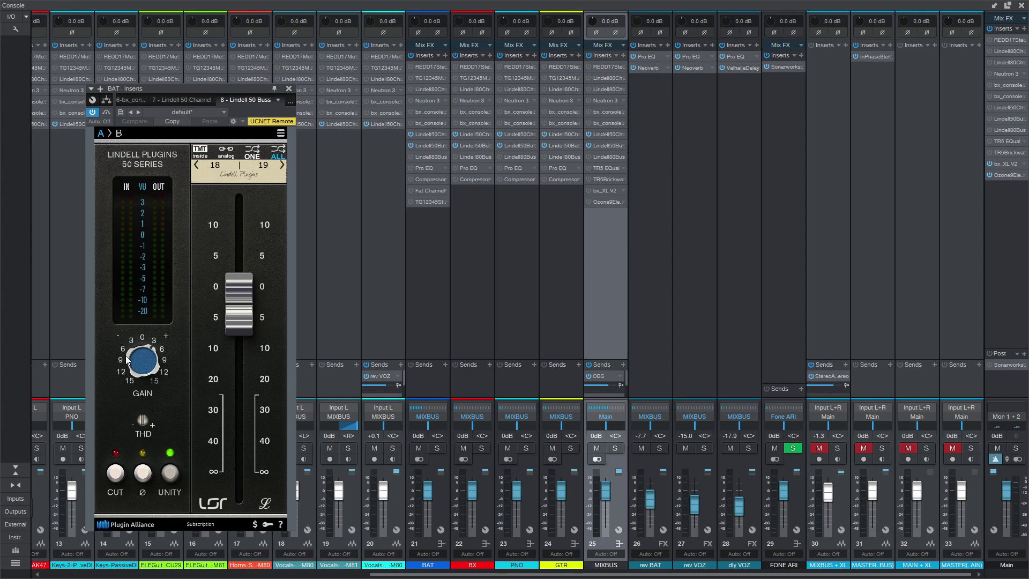
{"action": "left_click_drag", "start_coordinate": [177, 89], "coordinate": [500, 63]}
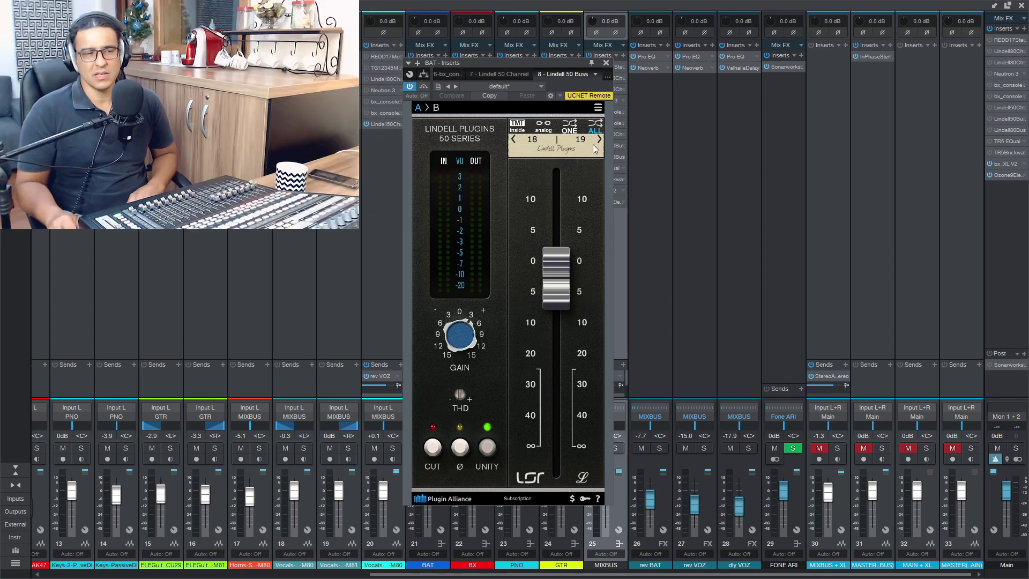
{"action": "left_click", "coordinate": [598, 108]}
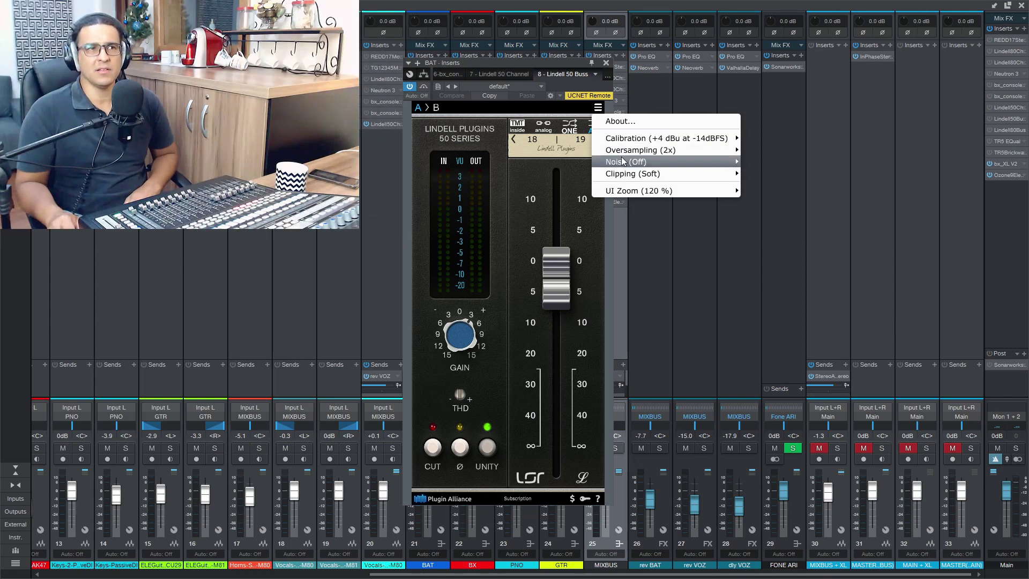
{"action": "left_click", "coordinate": [534, 174]}
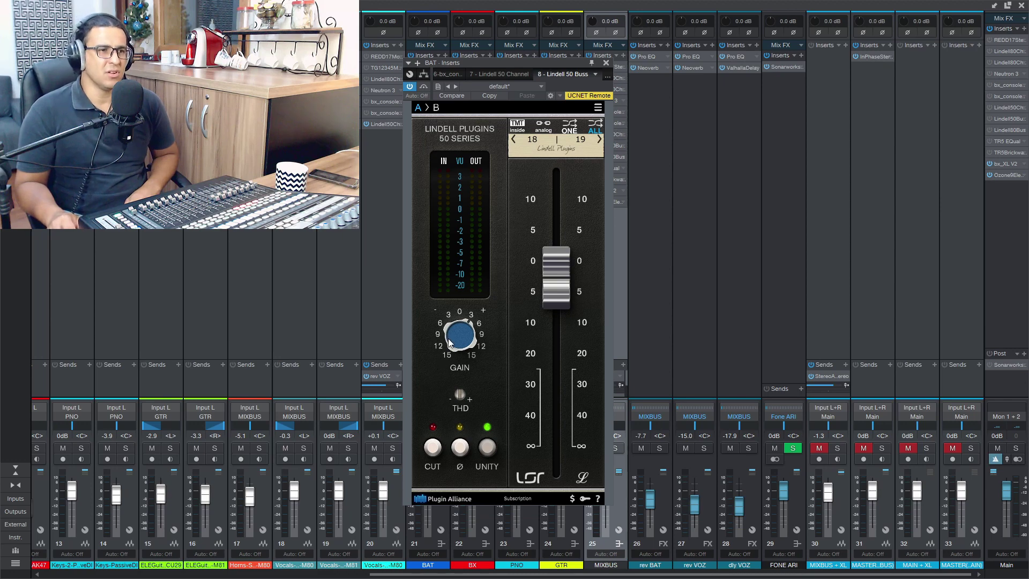
Demonstrate the Lindell 50 Buss THD, CUT, phase and UNITY controls, restore each switch, and close the plug-in.
{"action": "mouse_move", "coordinate": [460, 394]}
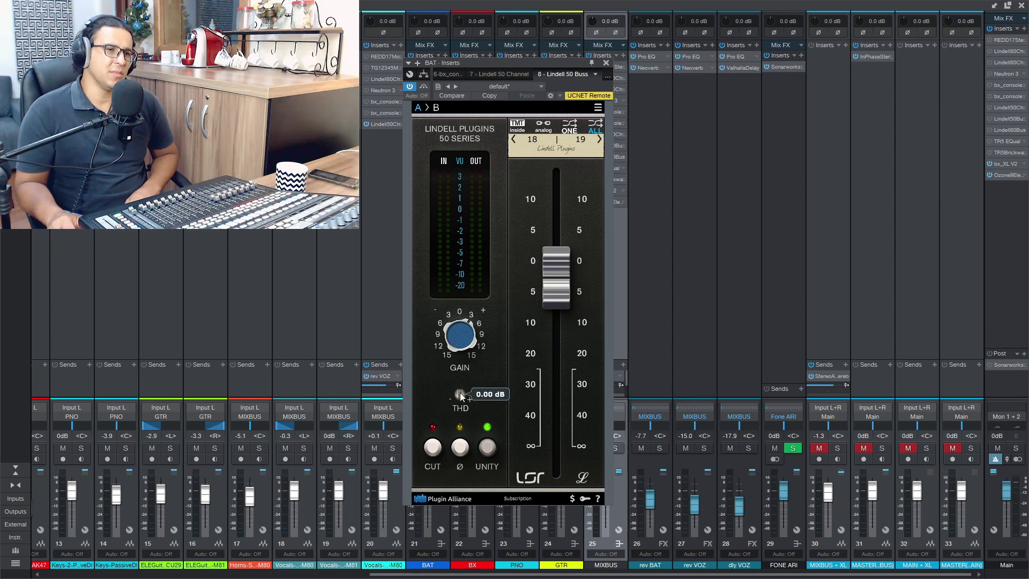
{"action": "left_click", "coordinate": [429, 448]}
{"action": "left_click", "coordinate": [428, 448]}
{"action": "left_click", "coordinate": [460, 448]}
{"action": "left_click", "coordinate": [460, 448]}
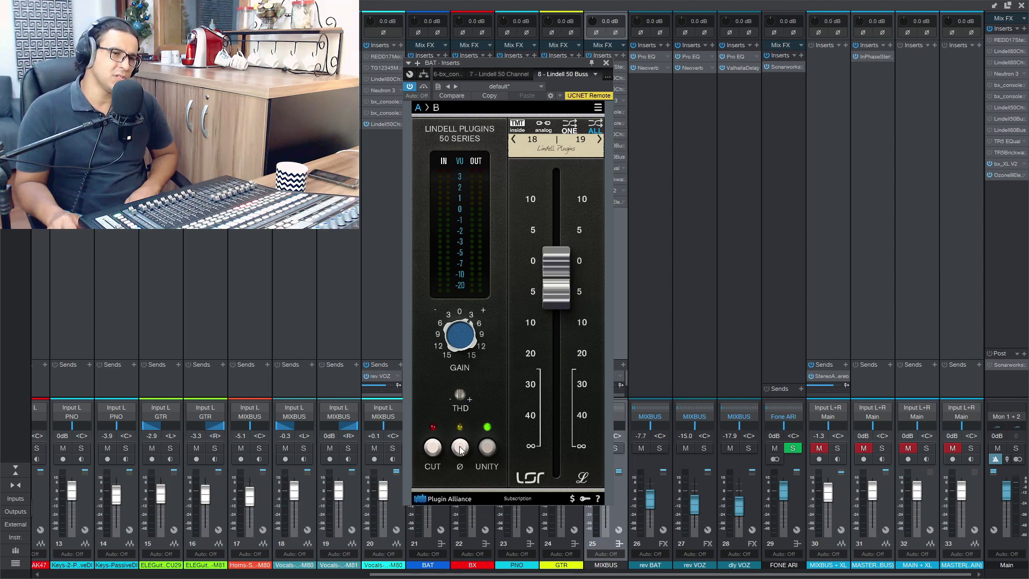
{"action": "left_click", "coordinate": [486, 450]}
{"action": "left_click", "coordinate": [486, 450]}
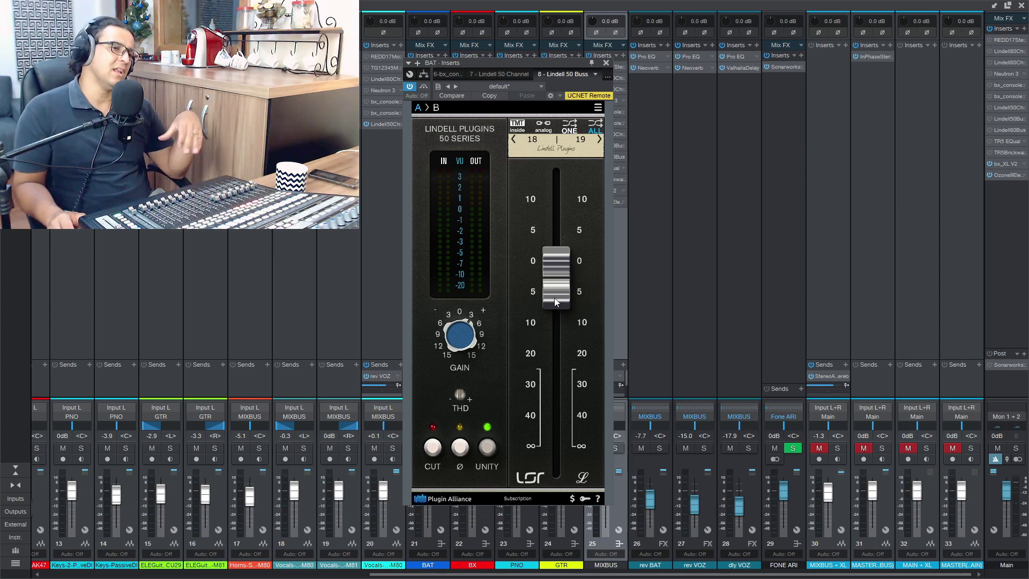
{"action": "left_click", "coordinate": [606, 63]}
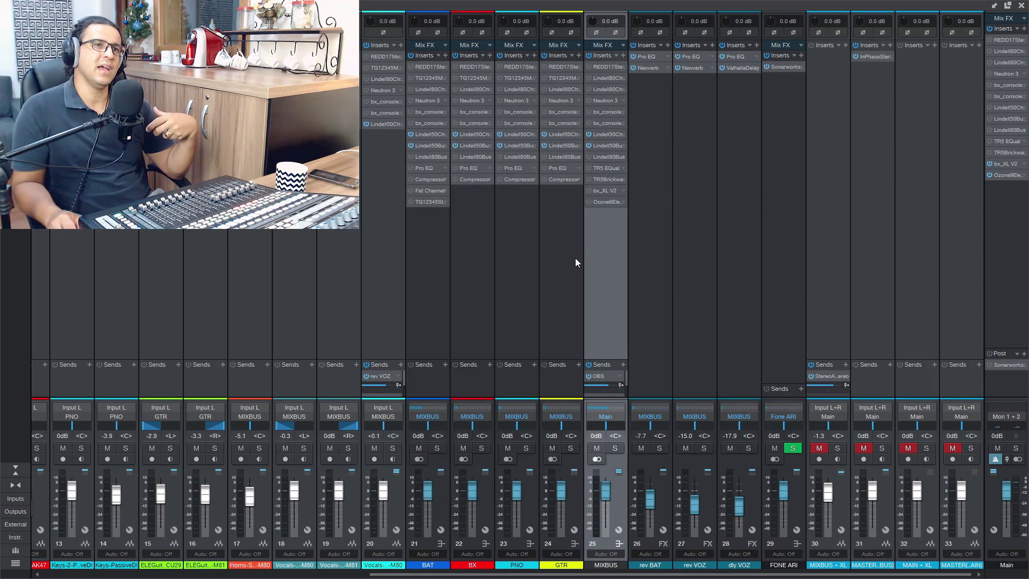
Extend the channel selection from MIXBUS back to BAT and bring up the Lindell 50 Buss on the BAT bus.
{"action": "left_click", "coordinate": [433, 265], "text": "shift"}
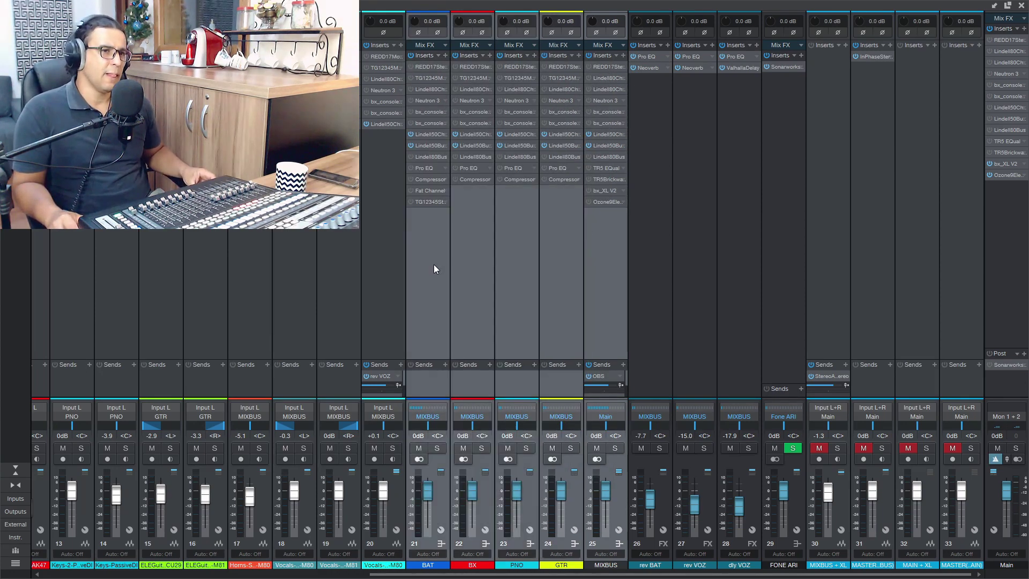
{"action": "left_click", "coordinate": [430, 145]}
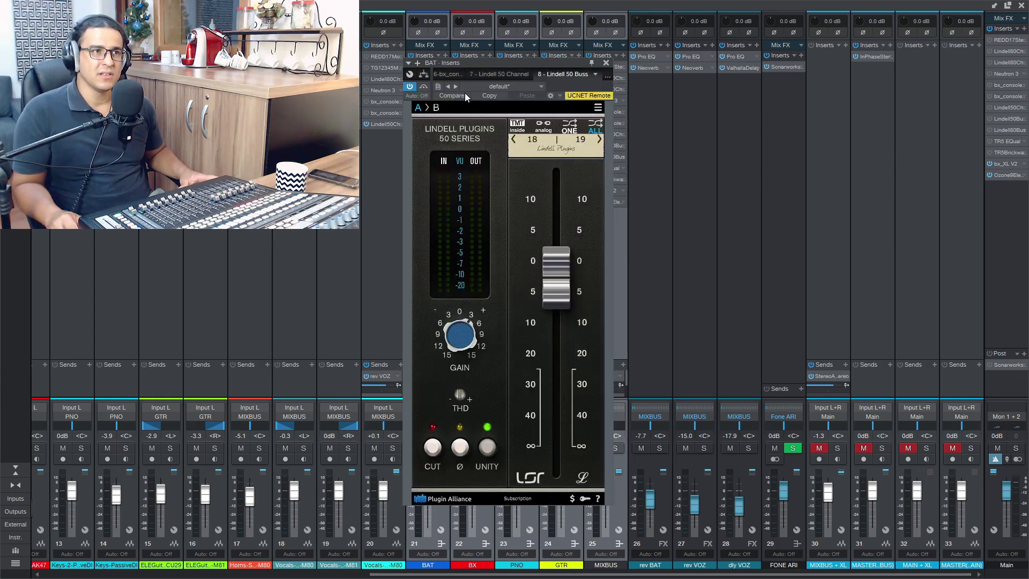
{"action": "left_click_drag", "start_coordinate": [492, 62], "coordinate": [674, 75]}
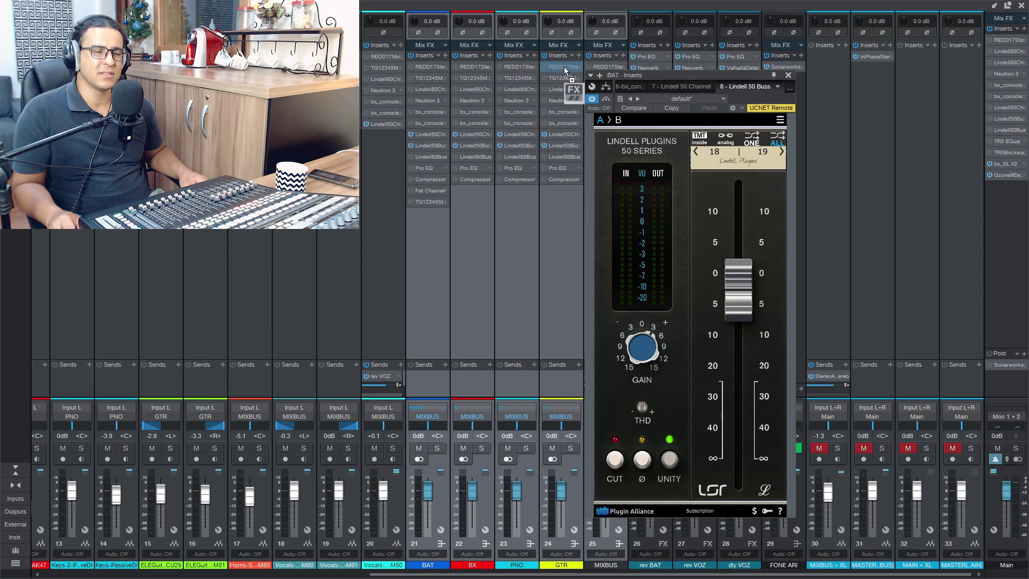
{"action": "left_click_drag", "start_coordinate": [644, 75], "coordinate": [529, 53]}
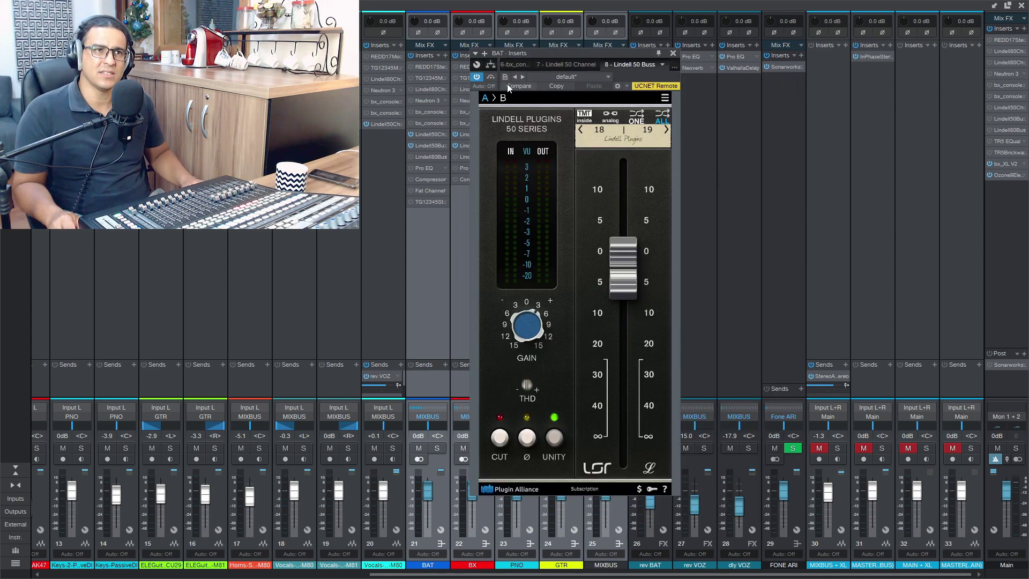
Play the mix, compare the Lindell 50 Buss active and bypassed, and raise its fader to about -1.28 dB.
{"action": "key", "text": "space"}
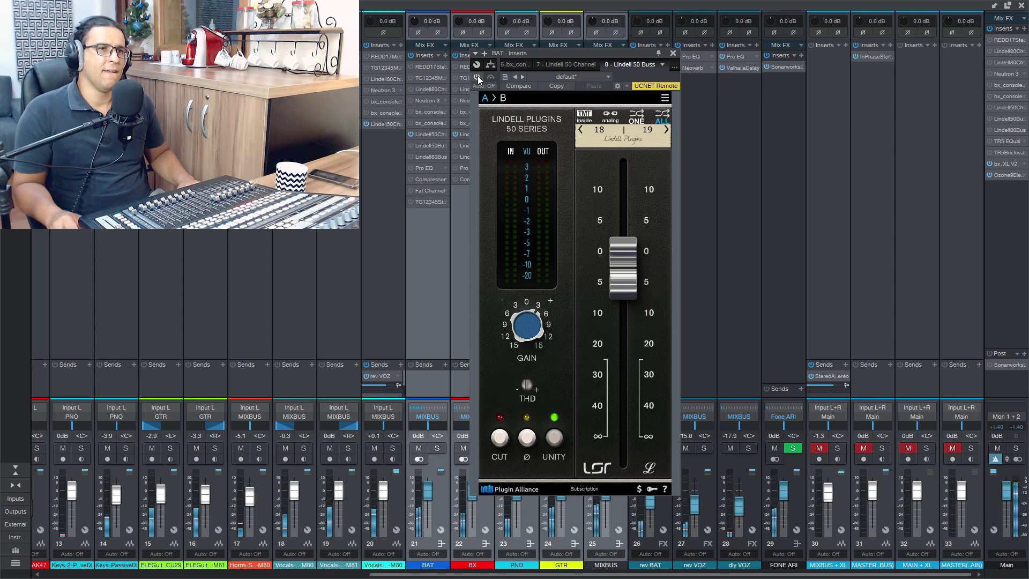
{"action": "left_click", "coordinate": [478, 76]}
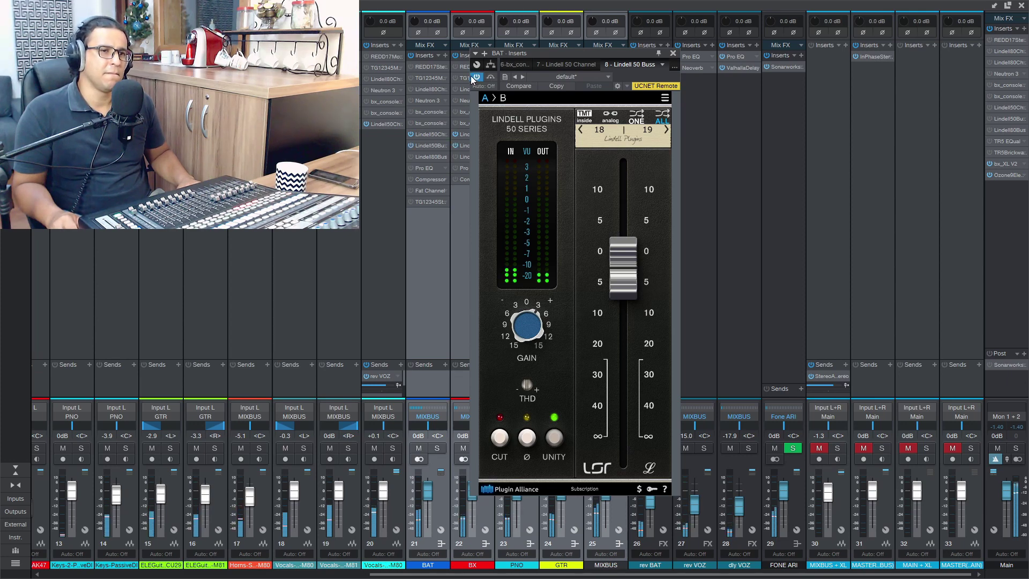
{"action": "left_click_drag", "start_coordinate": [620, 277], "coordinate": [620, 273]}
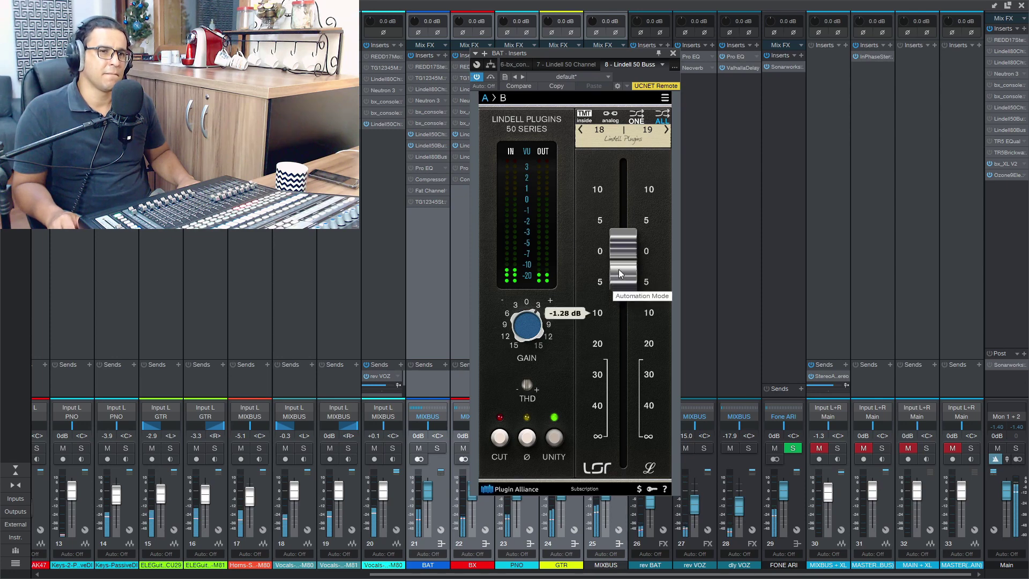
{"action": "left_click", "coordinate": [477, 78]}
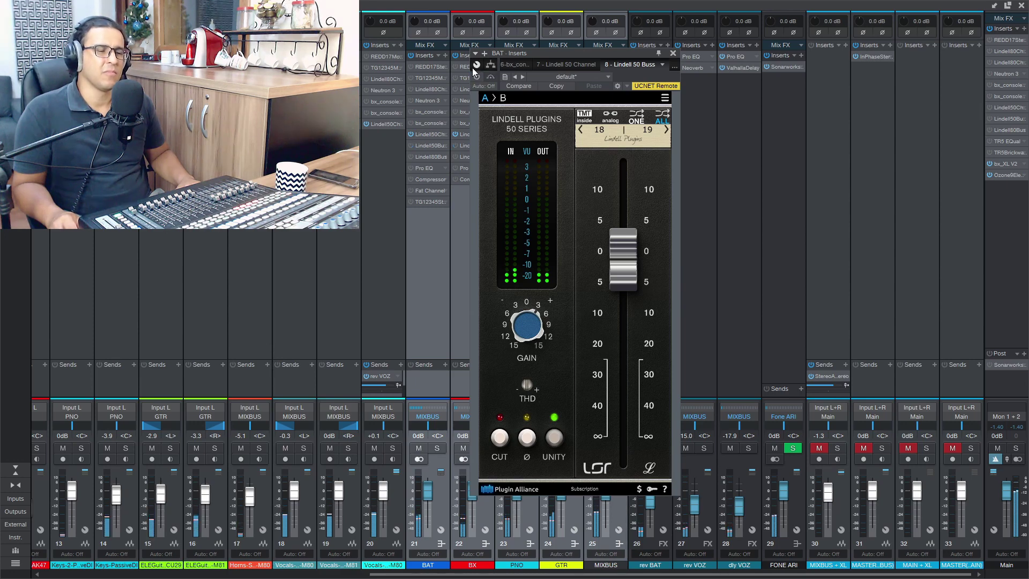
{"action": "left_click", "coordinate": [476, 78]}
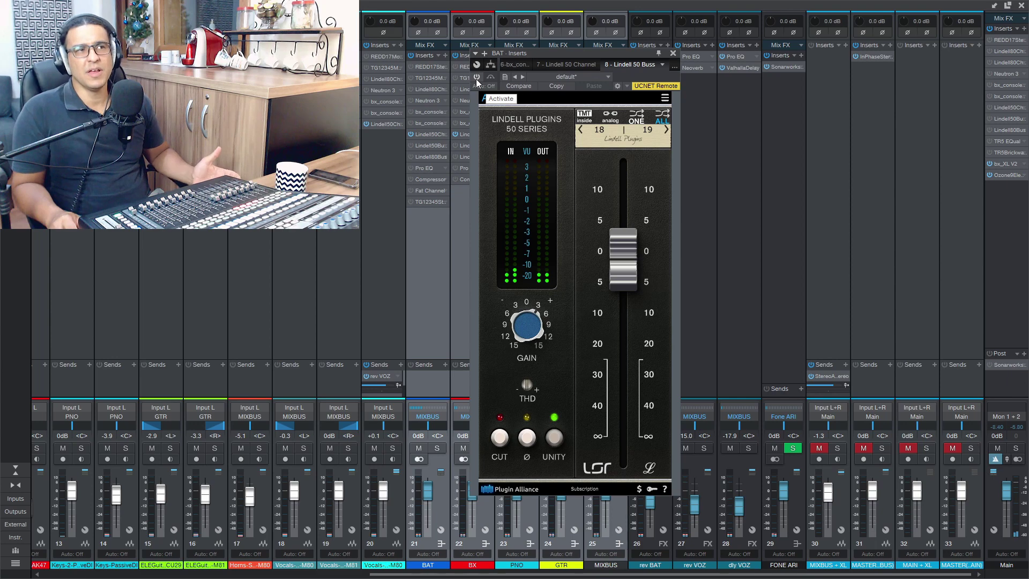
Show the oversampling options of the BAT bus's Lindell 50 Buss and close the plug-in.
{"action": "left_click", "coordinate": [665, 99]}
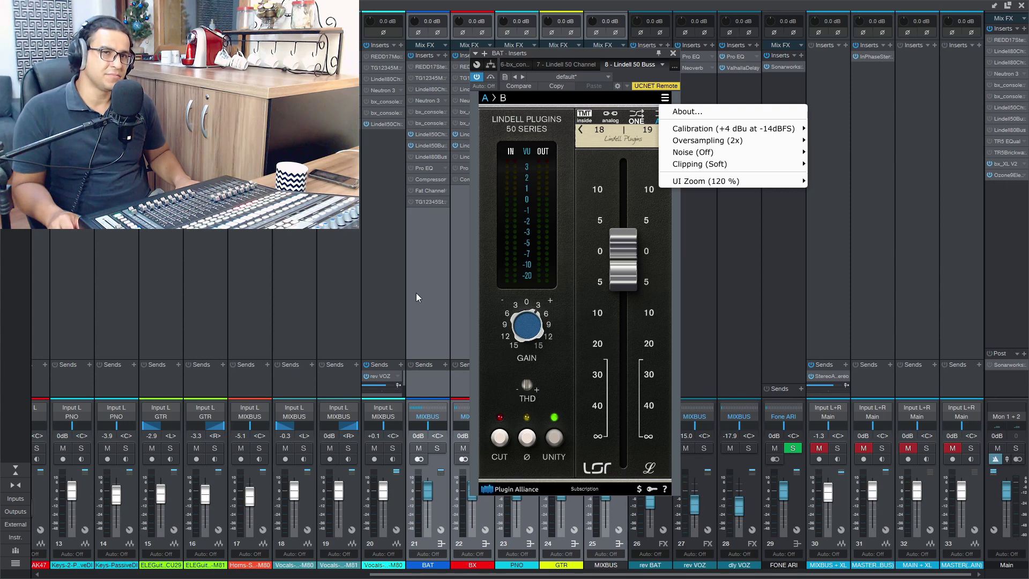
{"action": "left_click", "coordinate": [669, 142]}
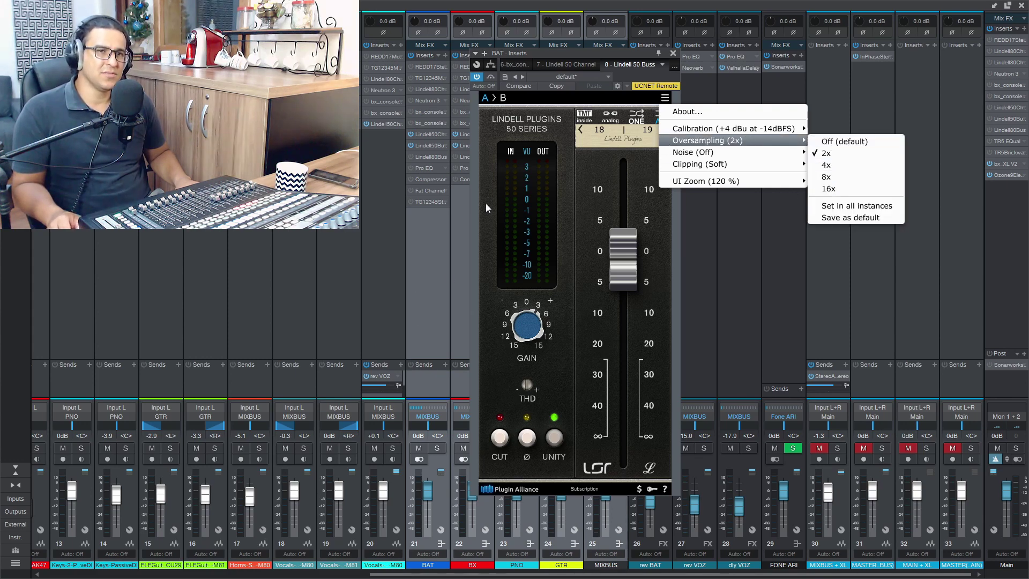
{"action": "left_click", "coordinate": [440, 249]}
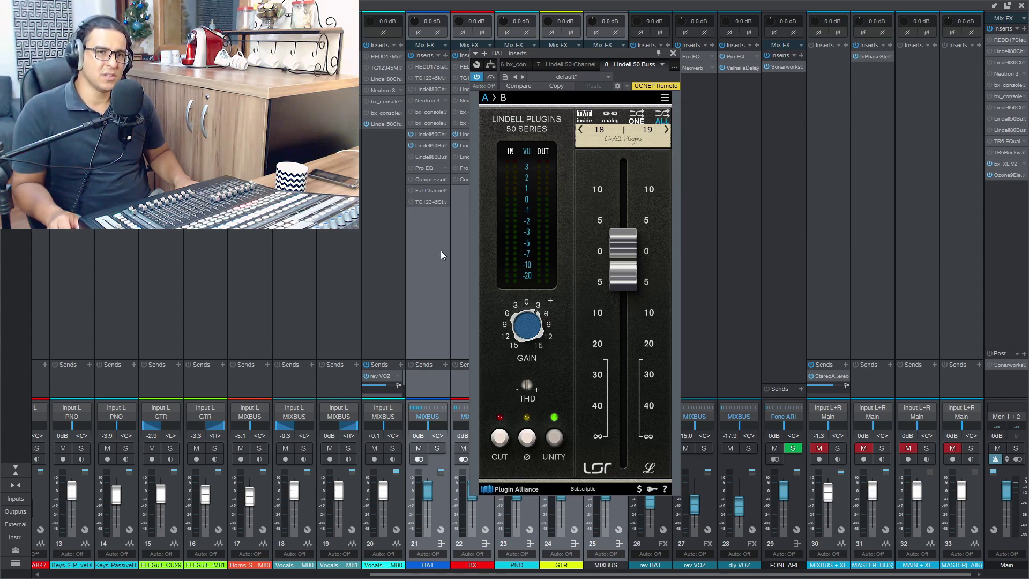
{"action": "left_click", "coordinate": [675, 53]}
Bring up the Lindell 50 Channel on the MIXBUS and show its oversampling options.
{"action": "left_click", "coordinate": [609, 134]}
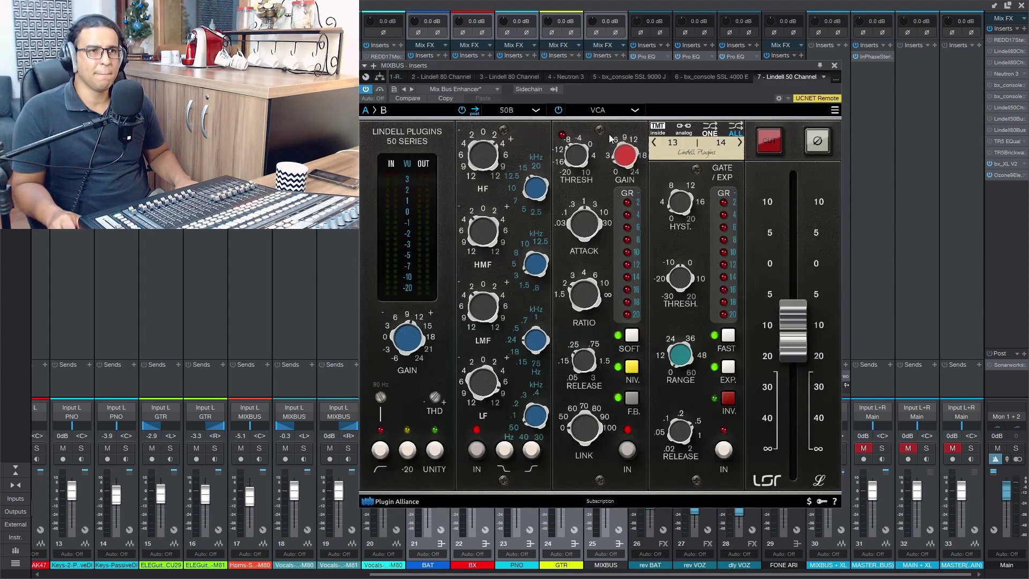
{"action": "left_click", "coordinate": [834, 111]}
{"action": "mouse_move", "coordinate": [852, 153]}
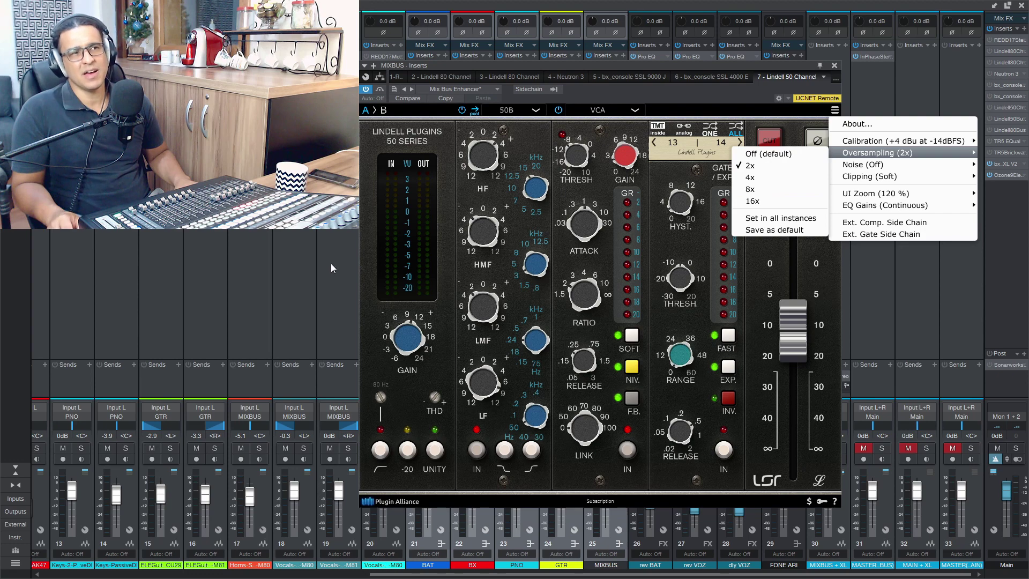
{"action": "left_click", "coordinate": [540, 139]}
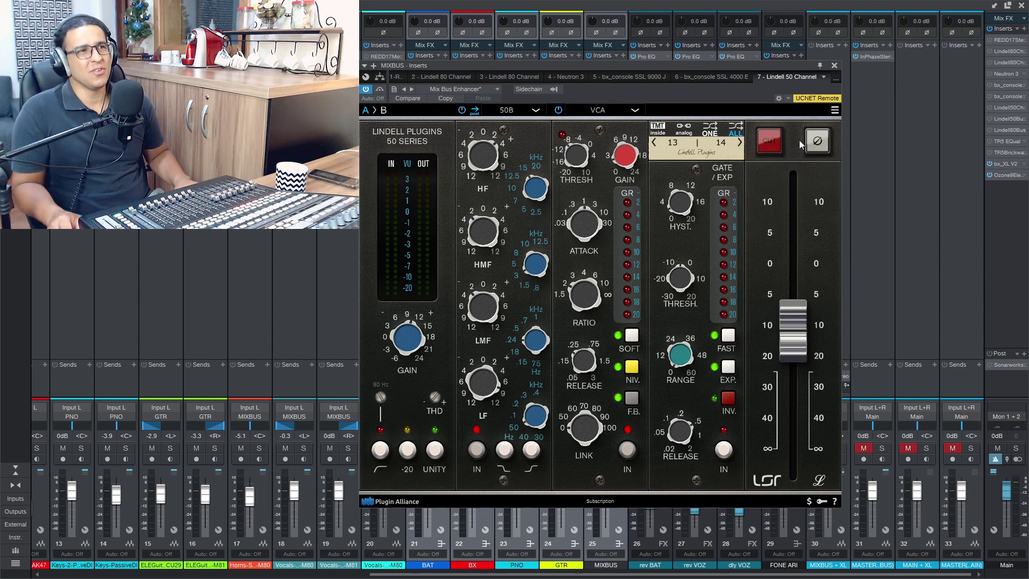
{"action": "left_click", "coordinate": [834, 110]}
{"action": "mouse_move", "coordinate": [844, 155]}
{"action": "left_click", "coordinate": [734, 94]}
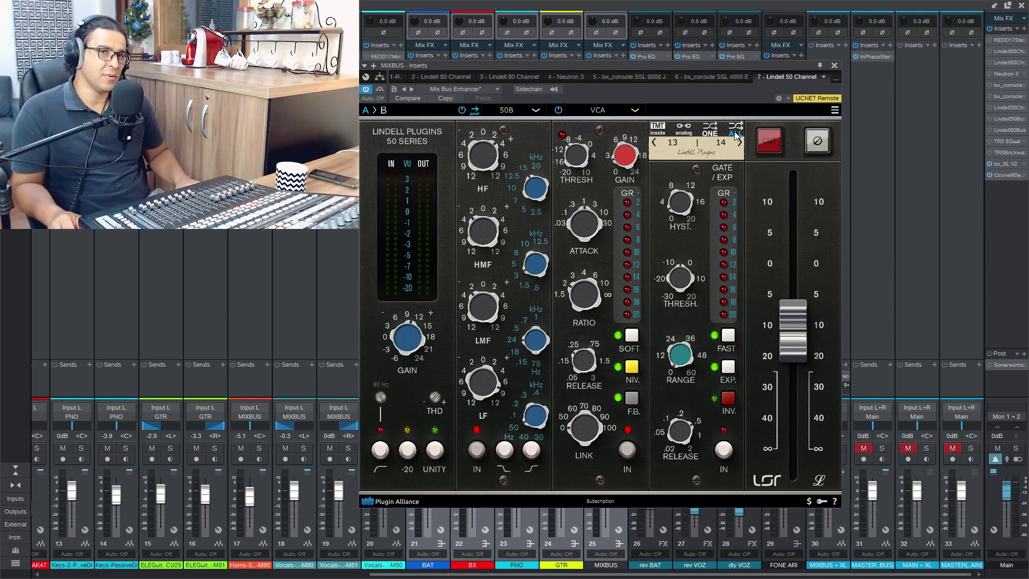
With the mix playing, switch the MIXBUS Lindell 50 Channel's oversampling to 4x and then 8x to compare the sound.
{"action": "left_click", "coordinate": [834, 110]}
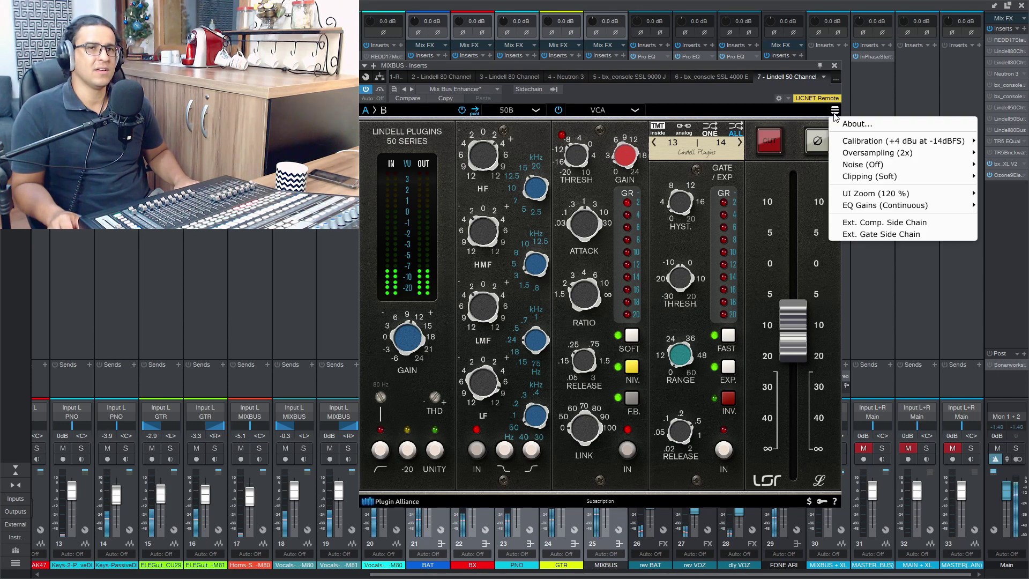
{"action": "mouse_move", "coordinate": [841, 154]}
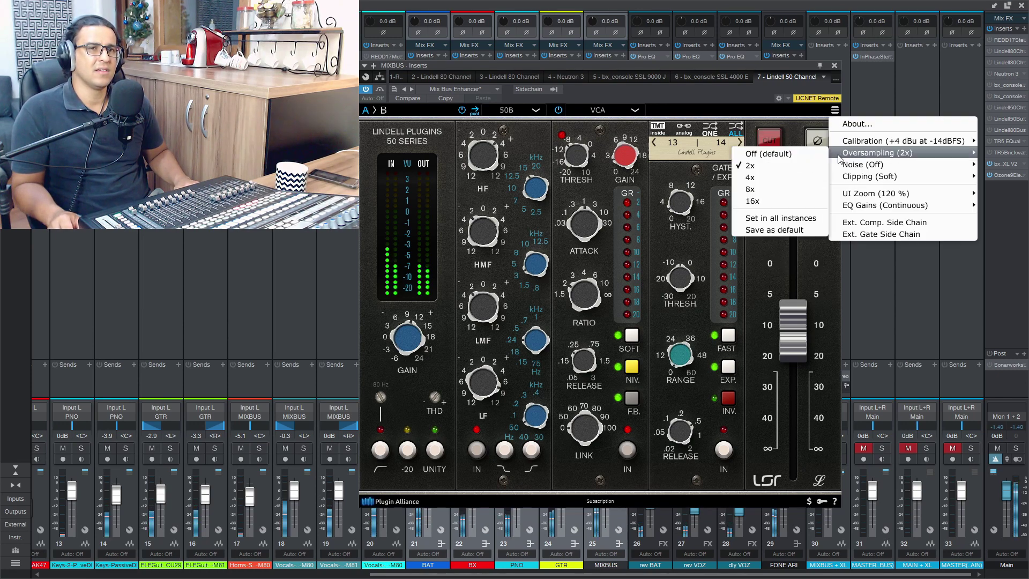
{"action": "left_click", "coordinate": [781, 177]}
{"action": "left_click", "coordinate": [834, 110]}
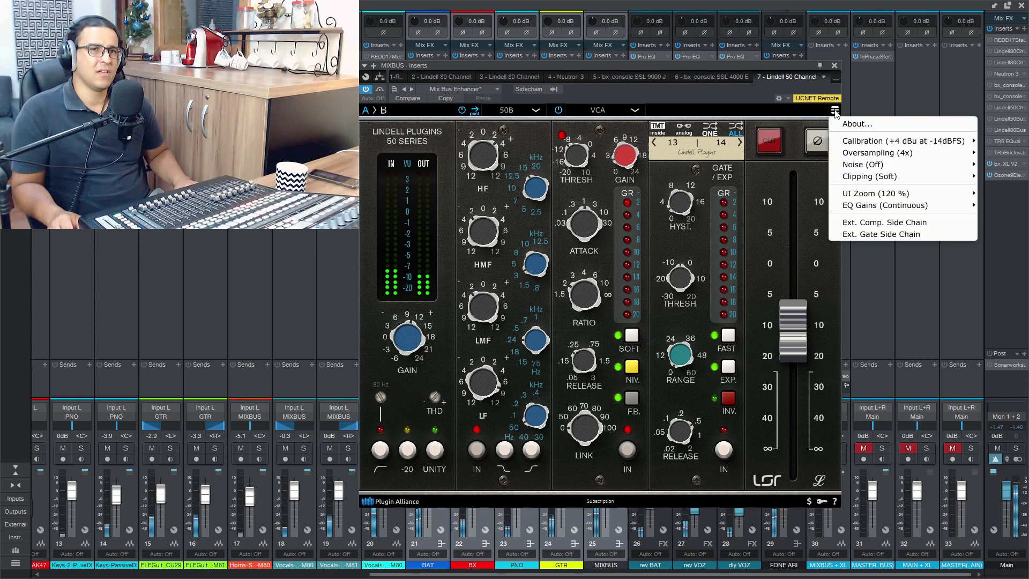
{"action": "mouse_move", "coordinate": [858, 153]}
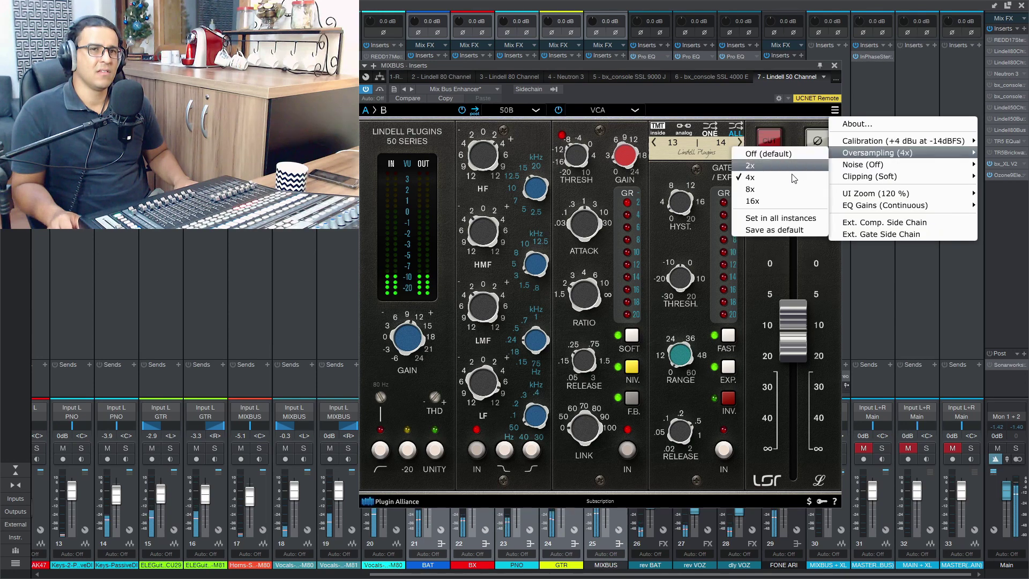
{"action": "left_click", "coordinate": [789, 188]}
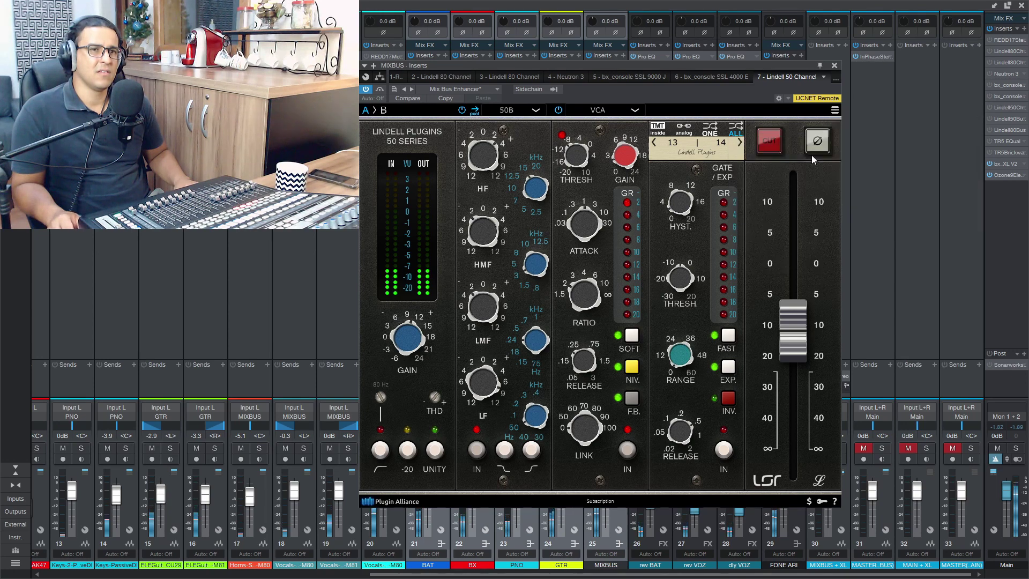
Compare the MIXBUS Lindell 50 Channel at 16x oversampling and with oversampling off.
{"action": "left_click", "coordinate": [835, 110]}
{"action": "mouse_move", "coordinate": [863, 152]}
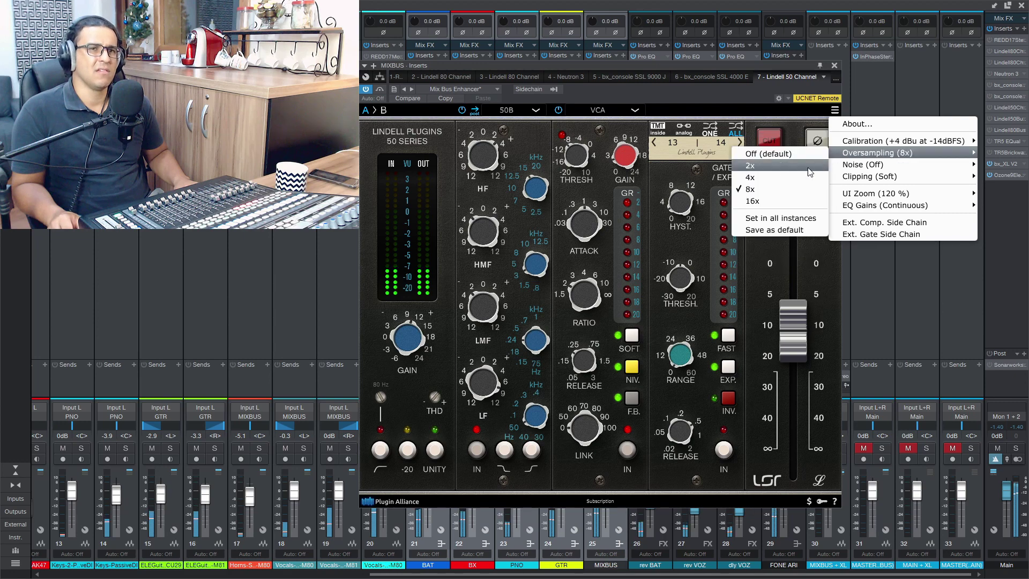
{"action": "left_click", "coordinate": [791, 200]}
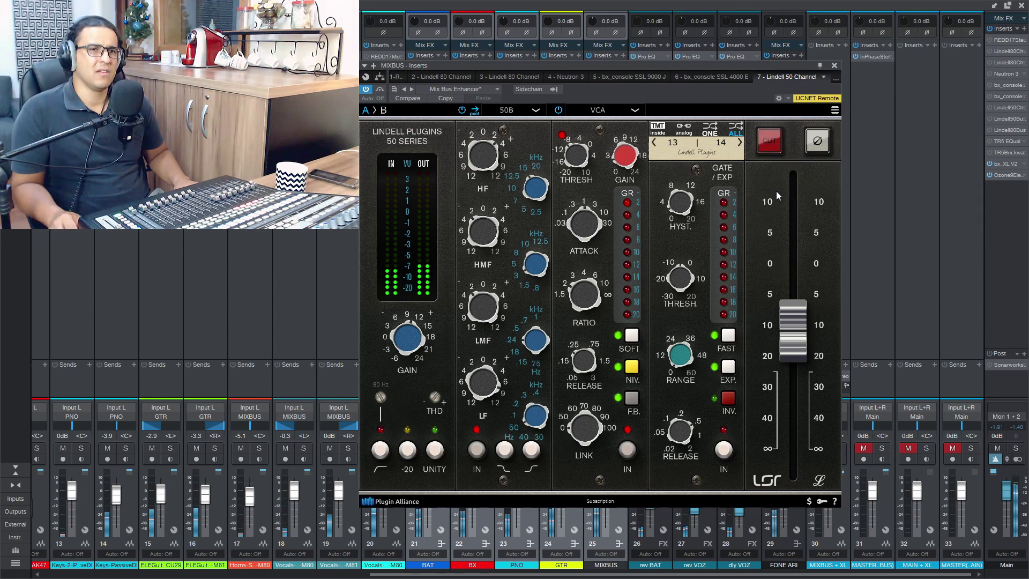
{"action": "left_click", "coordinate": [835, 112]}
{"action": "mouse_move", "coordinate": [847, 155]}
{"action": "left_click", "coordinate": [813, 154]}
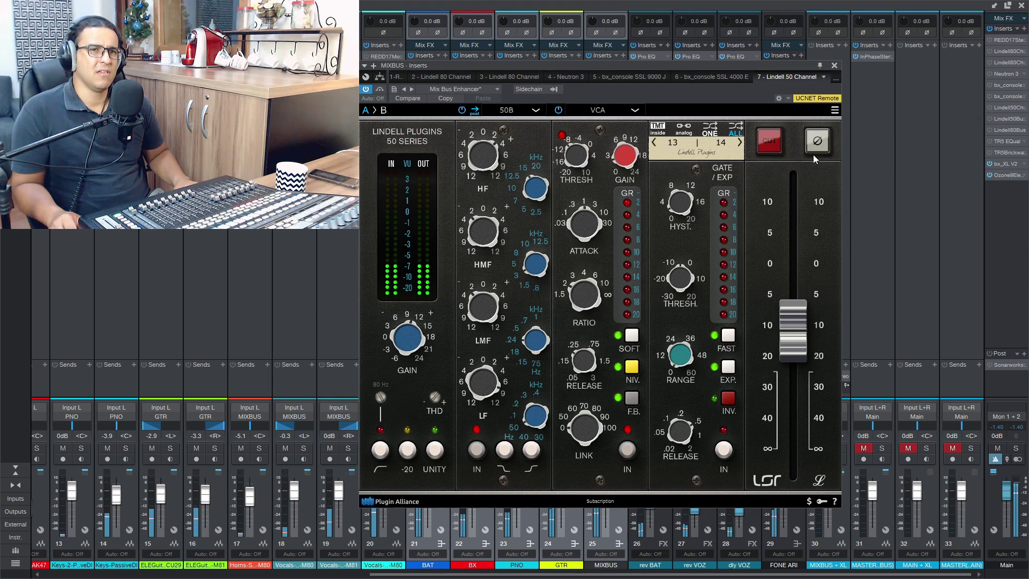
Audition 16x oversampling on the MIXBUS Lindell 50 Channel again, switch to a lower rate, and close the plug-in.
{"action": "left_click", "coordinate": [835, 113]}
{"action": "mouse_move", "coordinate": [837, 156]}
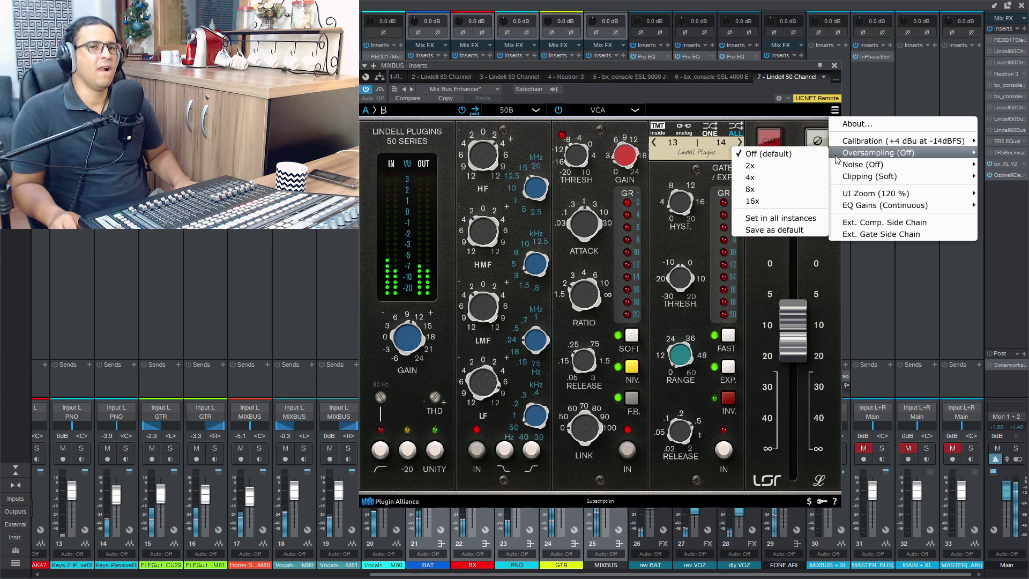
{"action": "left_click", "coordinate": [795, 197]}
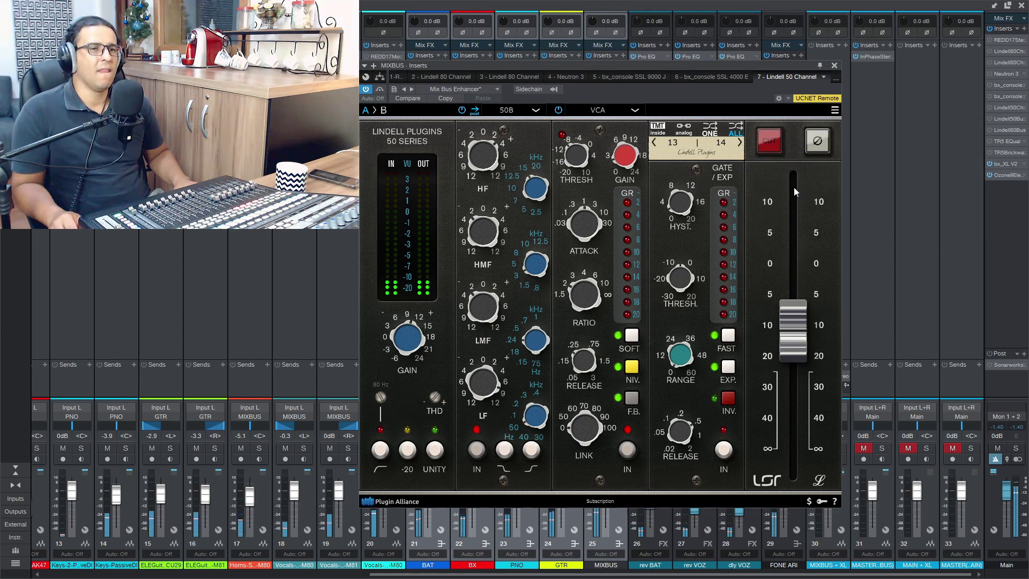
{"action": "left_click", "coordinate": [835, 110]}
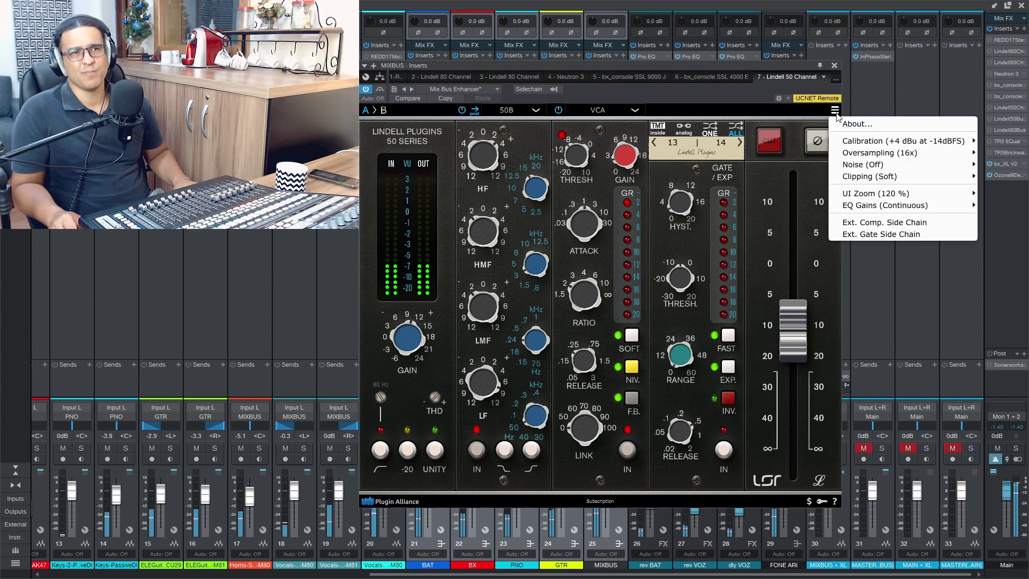
{"action": "mouse_move", "coordinate": [844, 155]}
{"action": "left_click", "coordinate": [812, 173]}
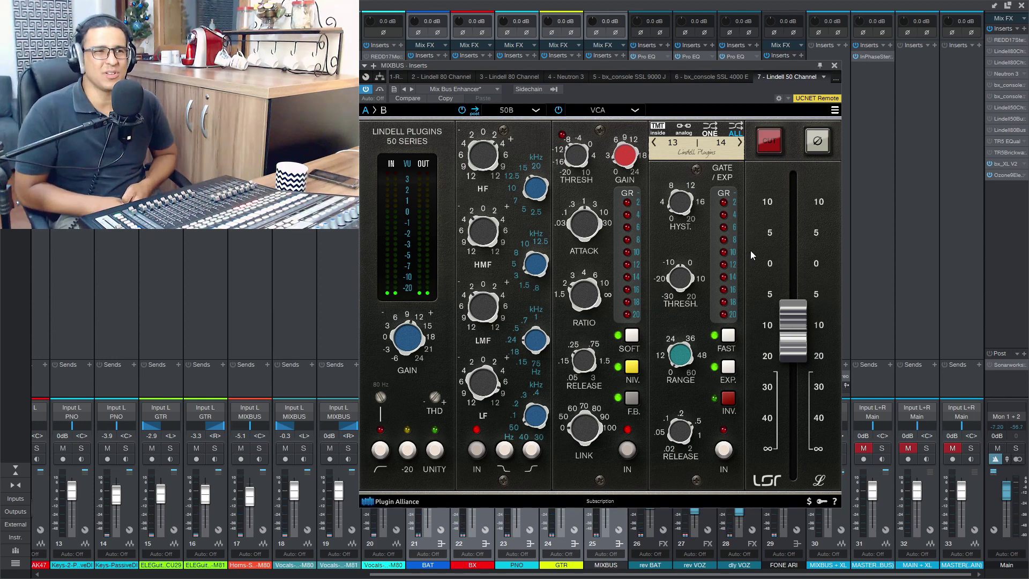
{"action": "left_click", "coordinate": [834, 65]}
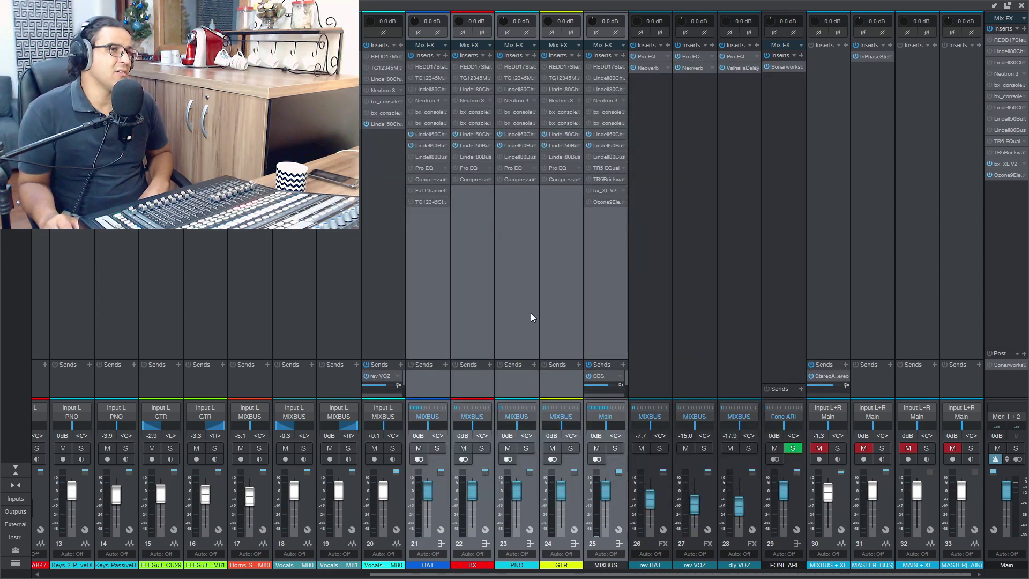
Set the MIXBUS Lindell 50 Buss's oversampling to 4x and apply that rate to all instances.
{"action": "left_click_drag", "start_coordinate": [646, 575], "coordinate": [314, 575]}
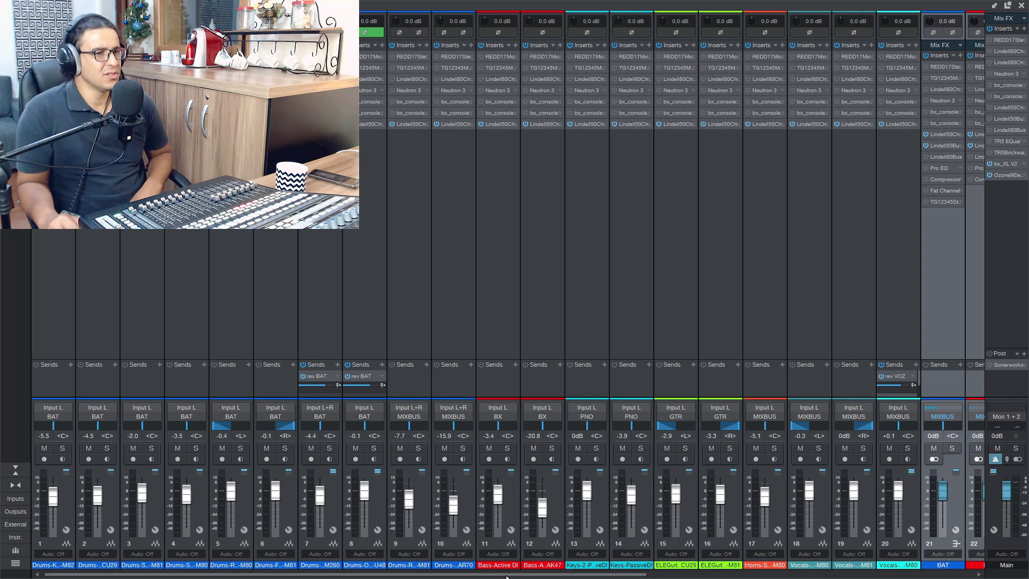
{"action": "left_click_drag", "start_coordinate": [507, 574], "coordinate": [831, 575]}
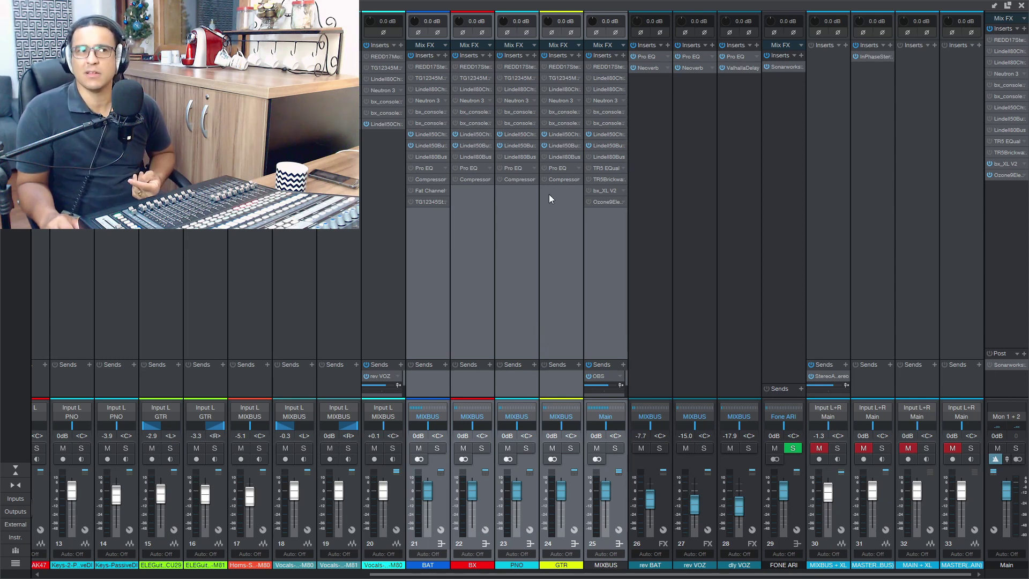
{"action": "double_click", "coordinate": [603, 146]}
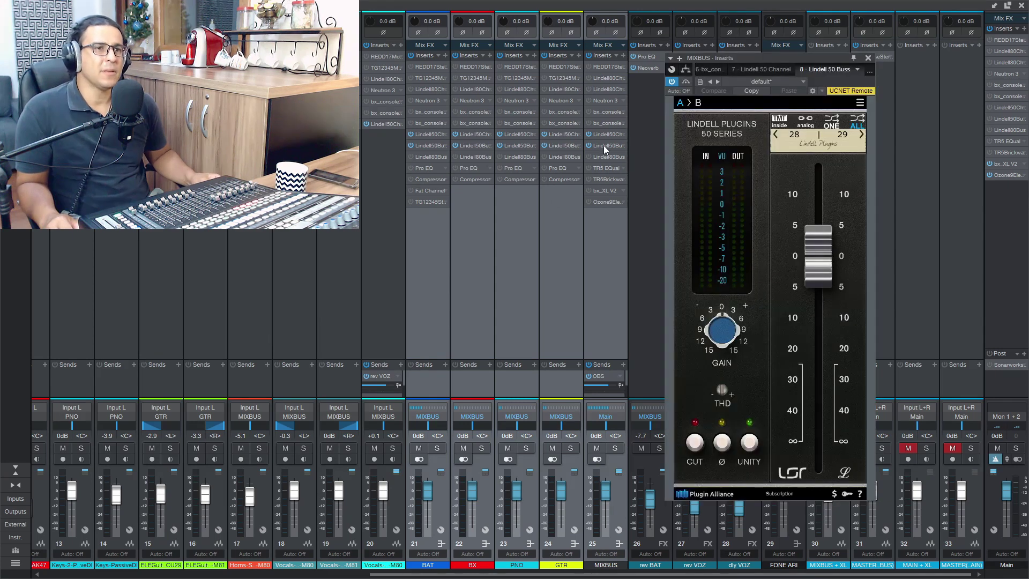
{"action": "left_click", "coordinate": [859, 102]}
{"action": "mouse_move", "coordinate": [872, 144]}
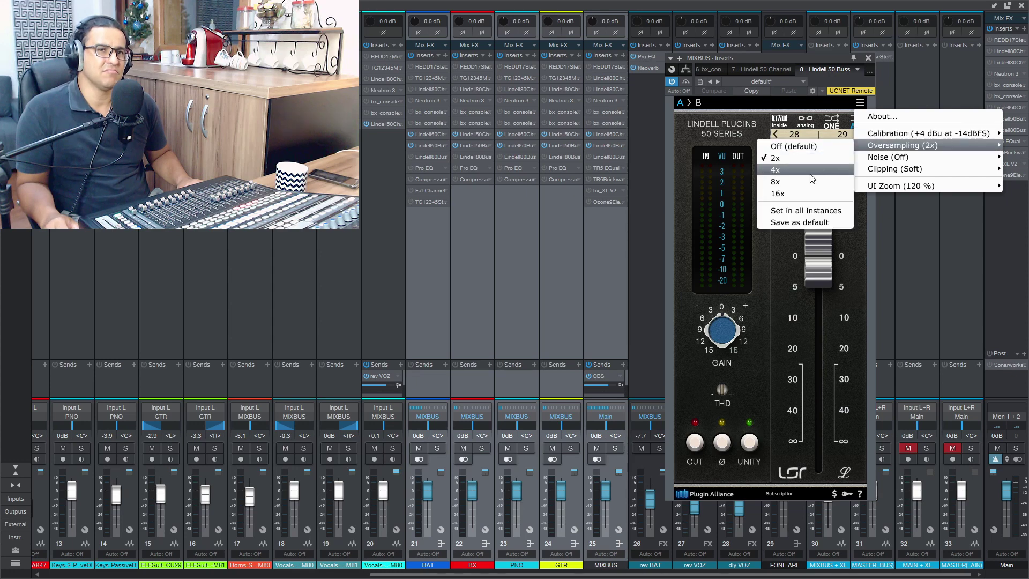
{"action": "left_click", "coordinate": [788, 179]}
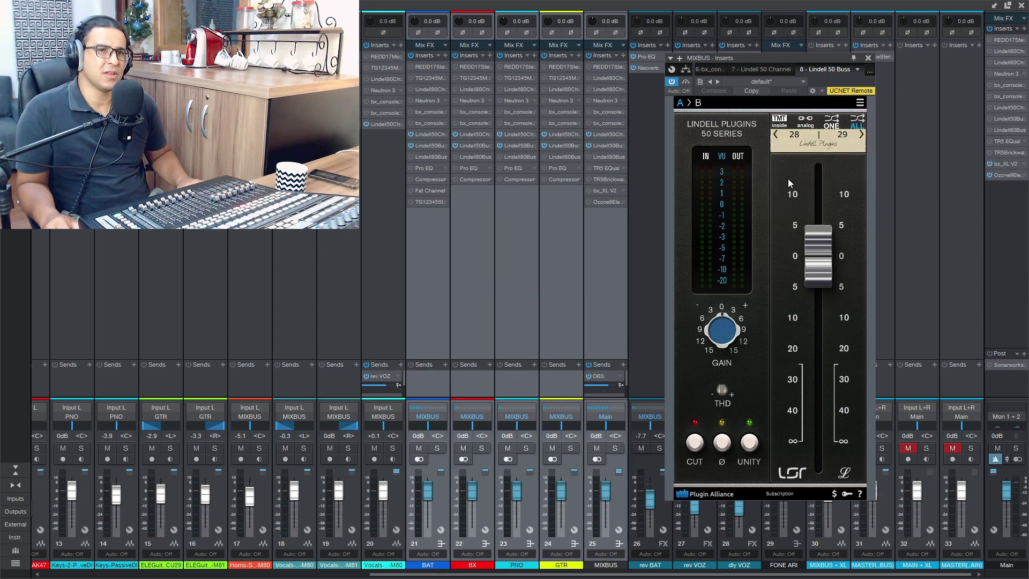
{"action": "left_click", "coordinate": [860, 102]}
{"action": "mouse_move", "coordinate": [879, 157]}
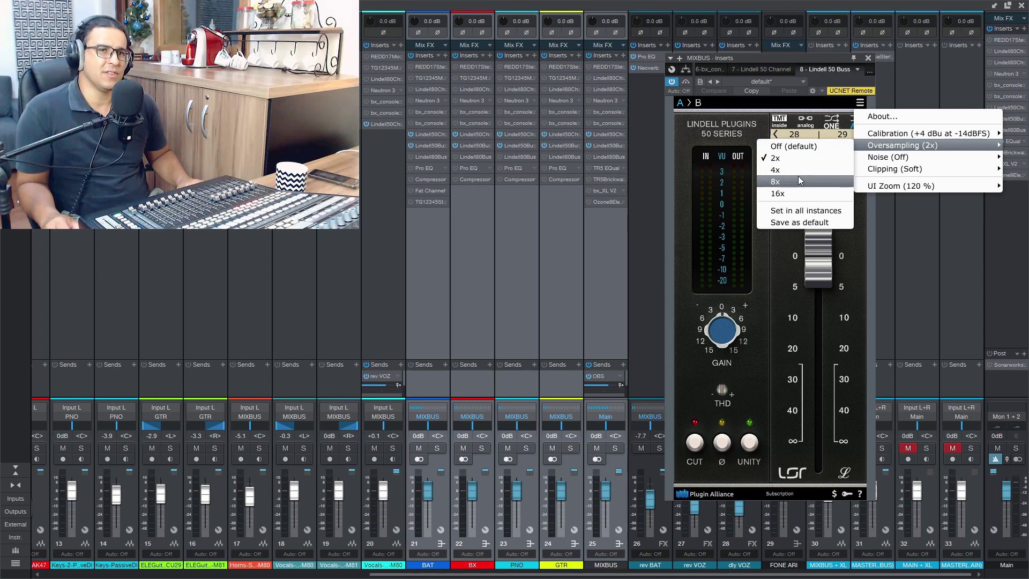
{"action": "left_click", "coordinate": [798, 171]}
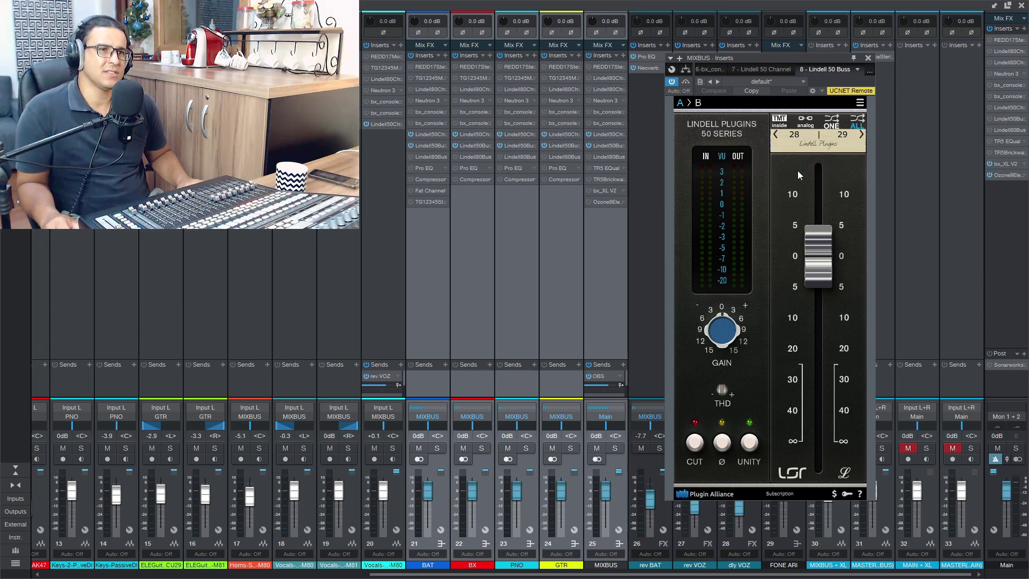
{"action": "left_click", "coordinate": [860, 102]}
{"action": "mouse_move", "coordinate": [879, 146]}
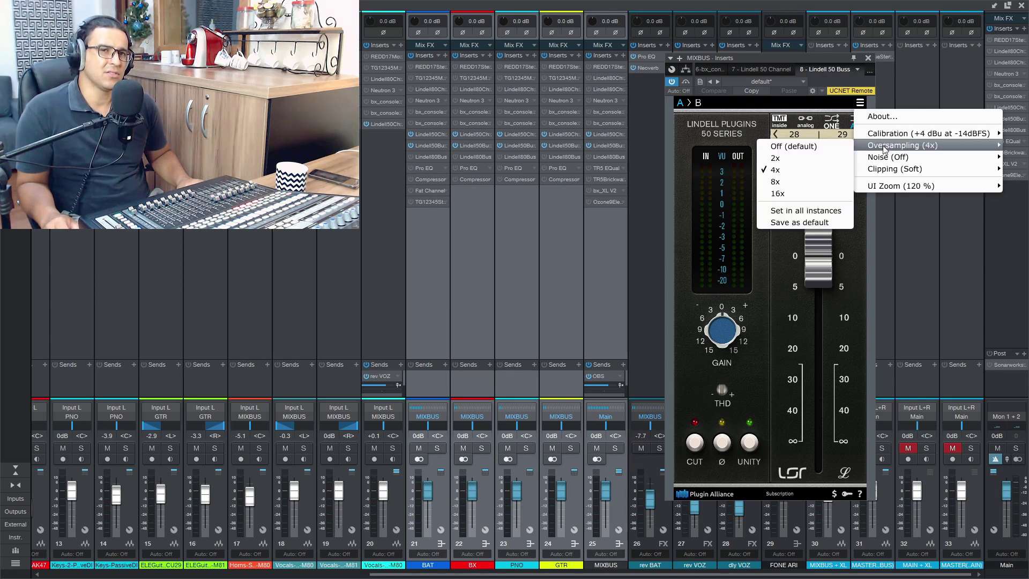
{"action": "left_click", "coordinate": [828, 214]}
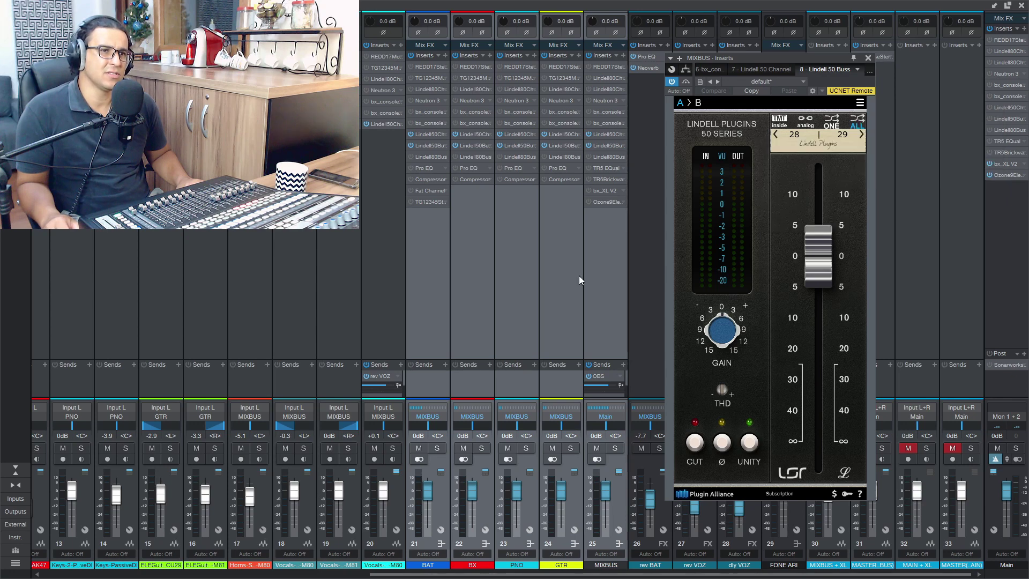
Check the song's CPU load in the Performance Monitor and return to the mixer.
{"action": "key", "text": "F3"}
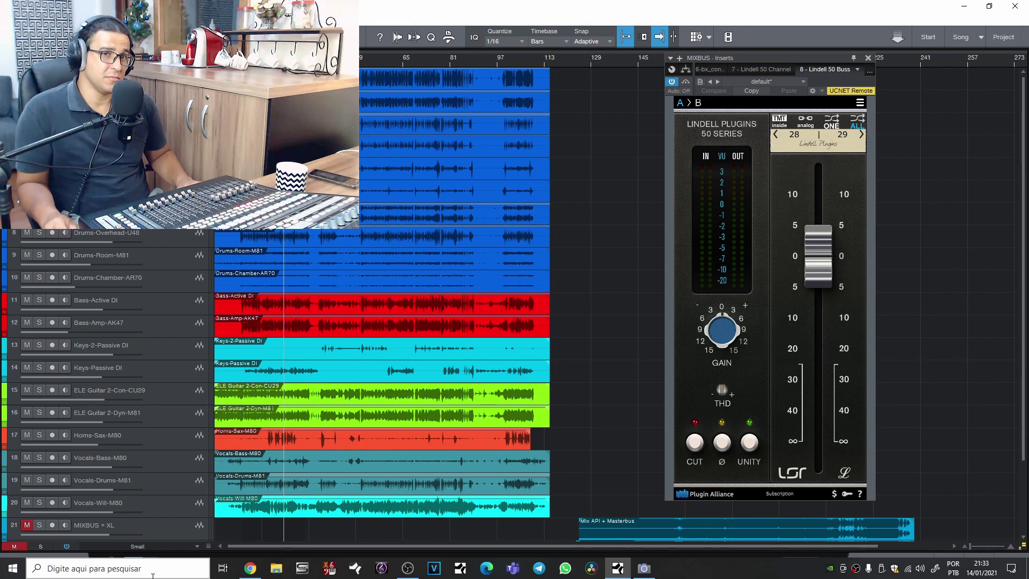
{"action": "left_click", "coordinate": [132, 566]}
{"action": "left_click", "coordinate": [131, 566]}
{"action": "left_click", "coordinate": [131, 565]}
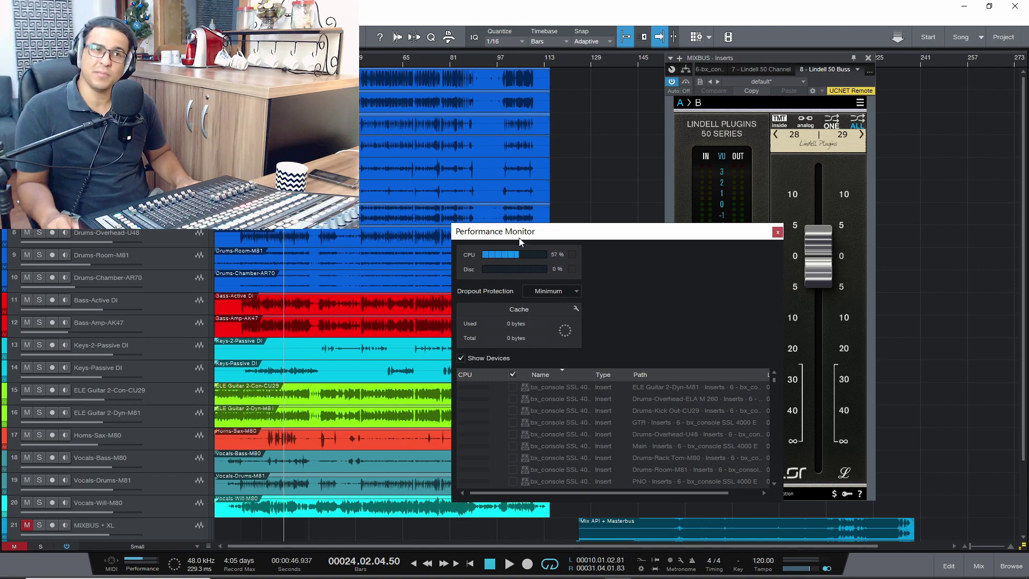
{"action": "key", "text": "F3"}
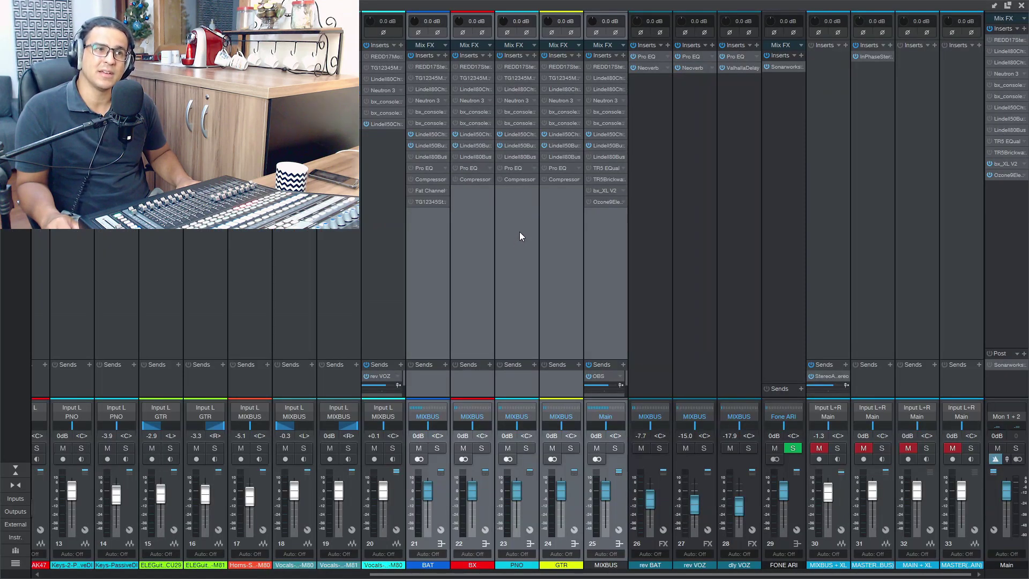
Play the mix and compare the MIXBUS Lindell 50 Buss bypassed and active, ending with it active.
{"action": "left_click", "coordinate": [602, 144]}
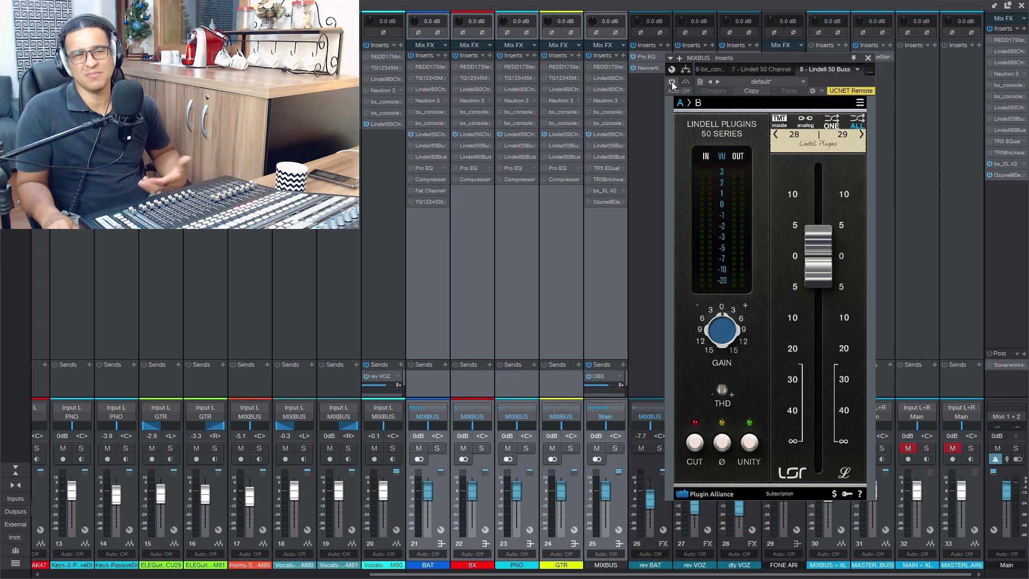
{"action": "key", "text": "space"}
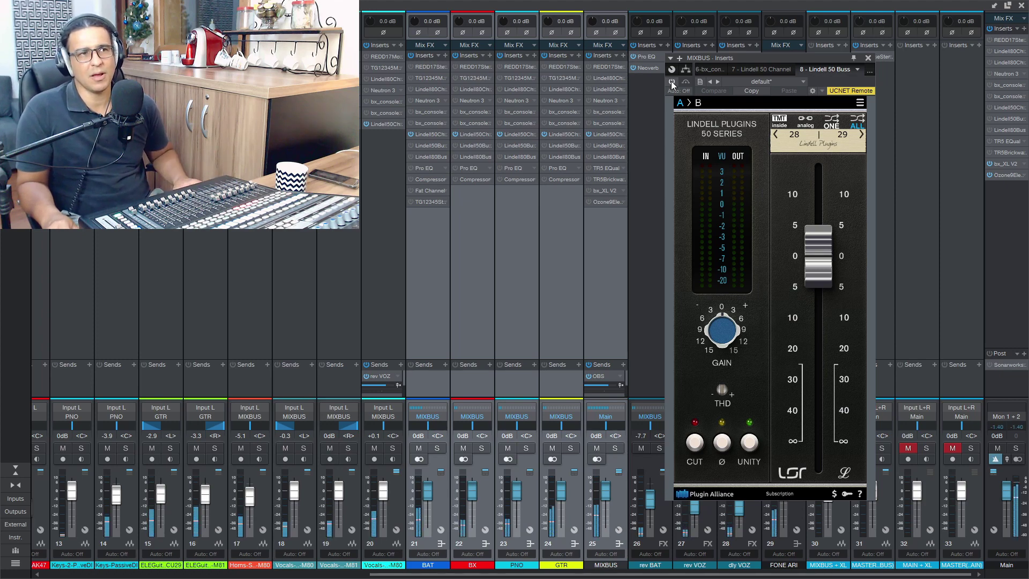
{"action": "left_click", "coordinate": [671, 81]}
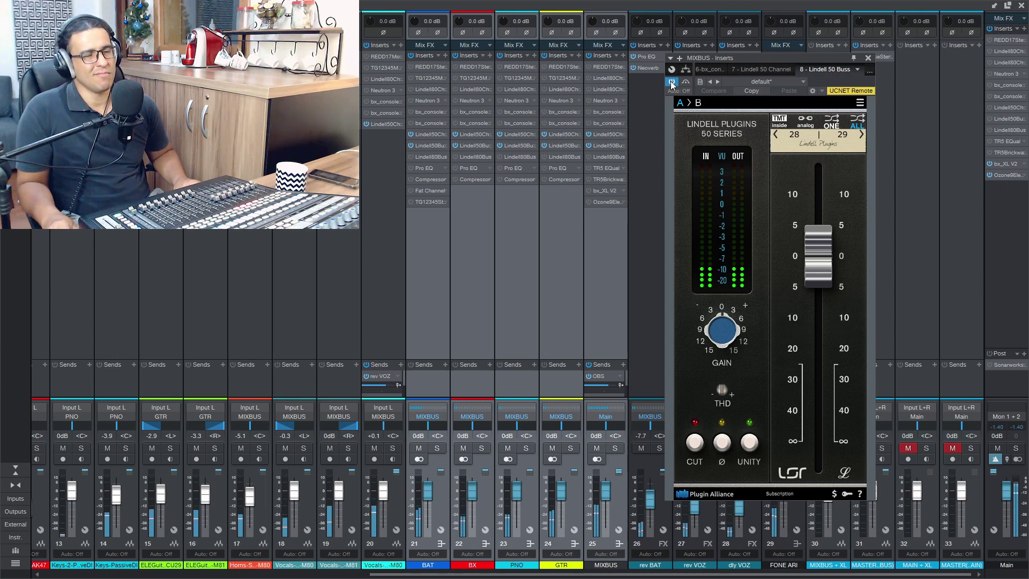
{"action": "left_click", "coordinate": [671, 81]}
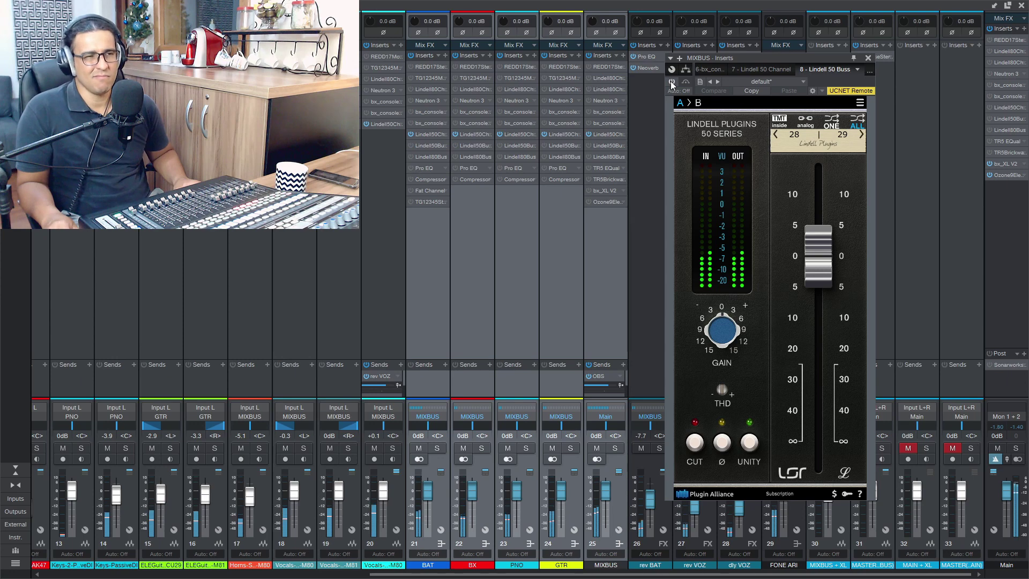
{"action": "left_click", "coordinate": [671, 82]}
Set the MIXBUS Lindell 50 Buss's oversampling to 2x, apply it to all instances, and close the plug-in.
{"action": "left_click", "coordinate": [859, 103]}
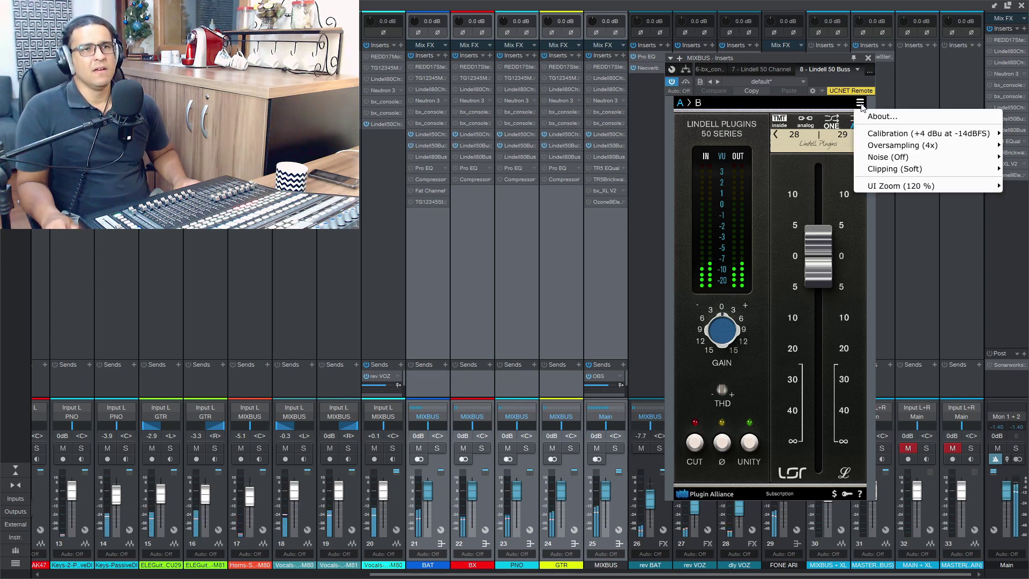
{"action": "mouse_move", "coordinate": [868, 151]}
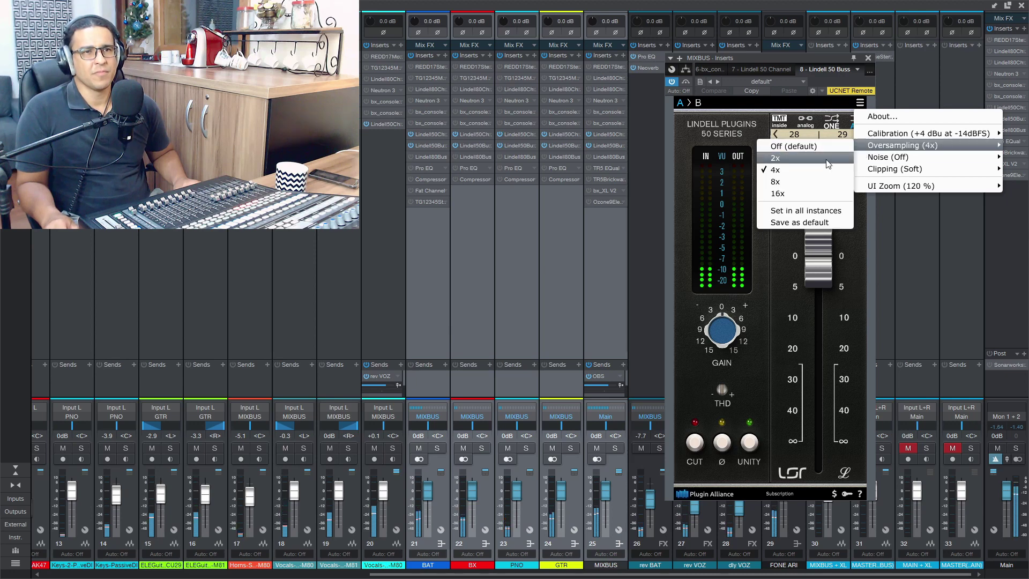
{"action": "left_click", "coordinate": [844, 156]}
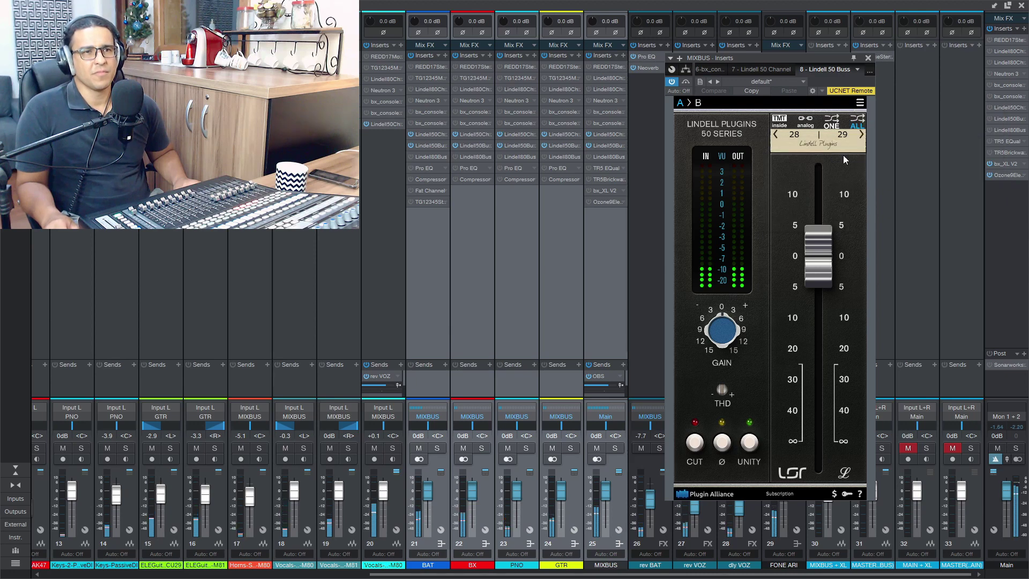
{"action": "left_click", "coordinate": [860, 102]}
{"action": "mouse_move", "coordinate": [883, 154]}
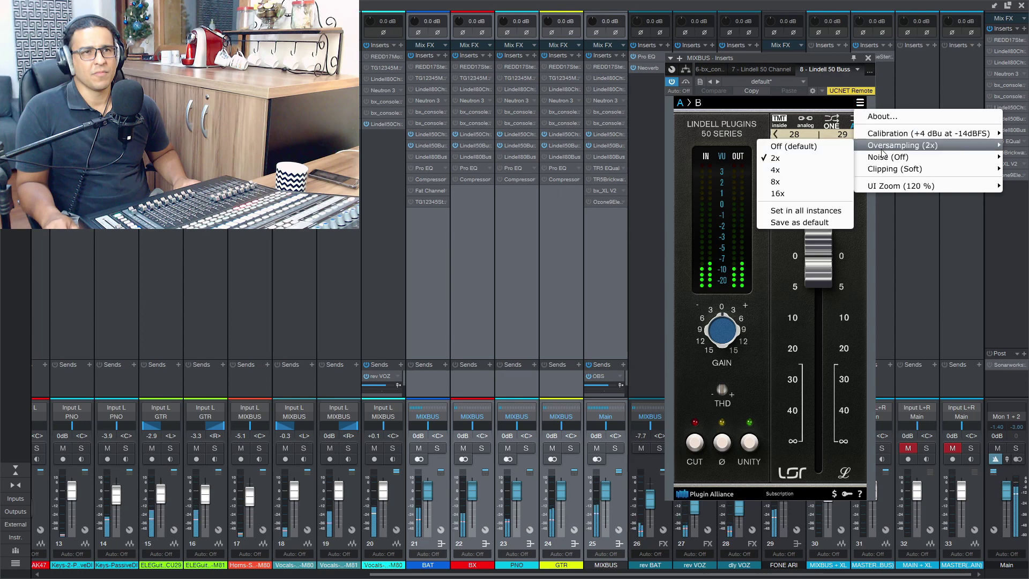
{"action": "left_click", "coordinate": [817, 210]}
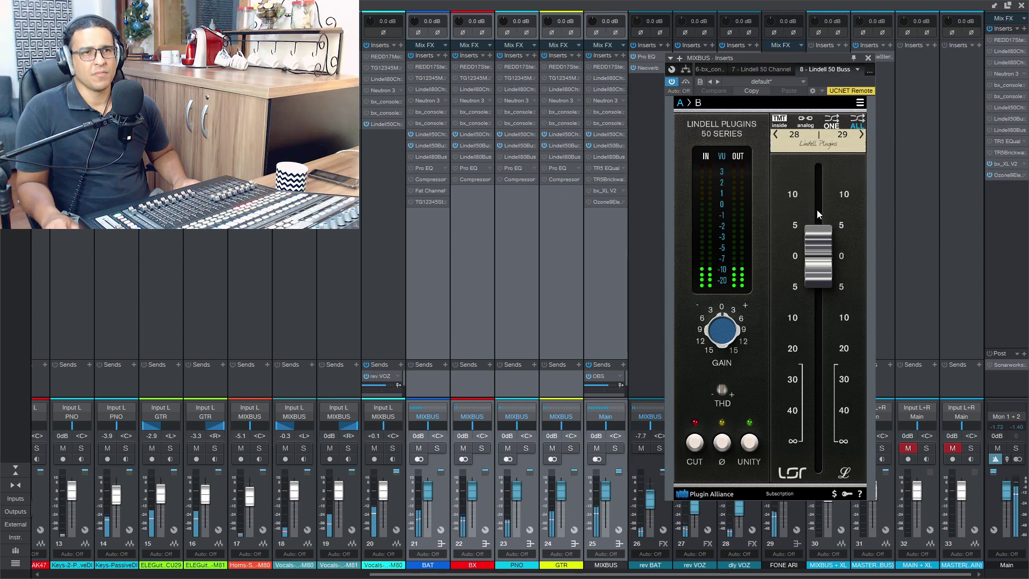
{"action": "left_click", "coordinate": [867, 57]}
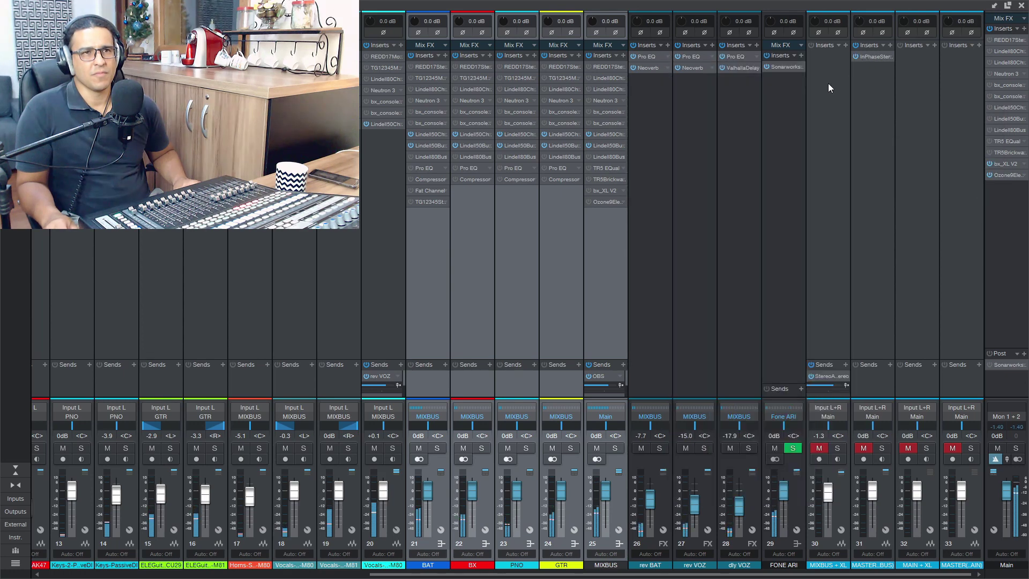
Reopen the MIXBUS Lindell 50 Buss to show its calibration, oversampling, noise and clipping options, and close it.
{"action": "left_click", "coordinate": [608, 146]}
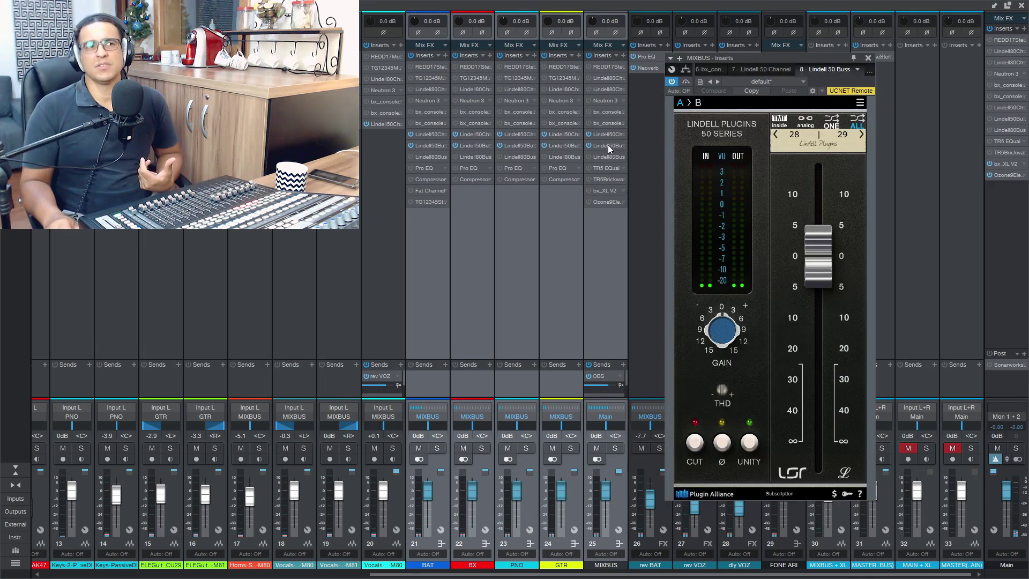
{"action": "left_click", "coordinate": [859, 102]}
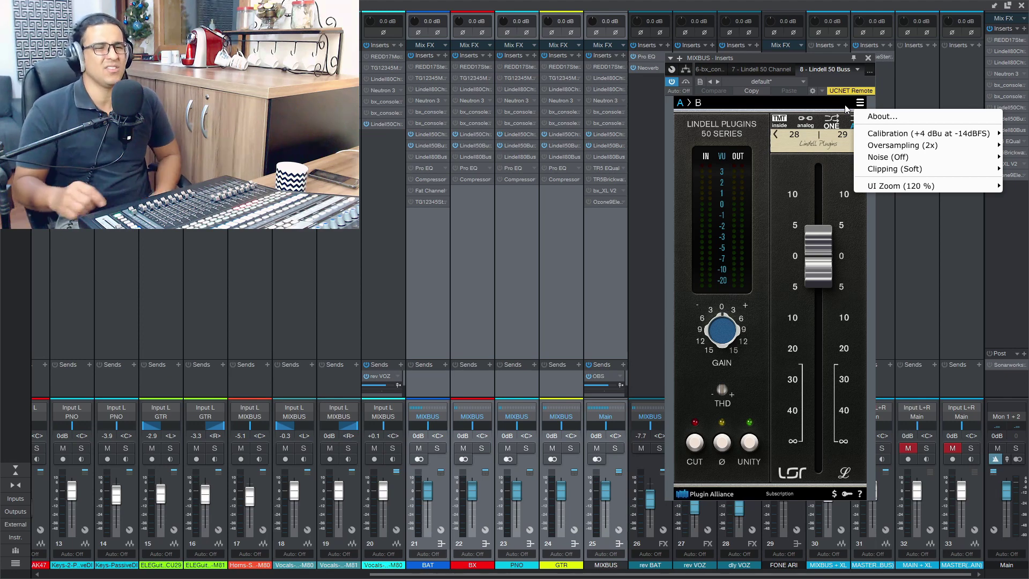
{"action": "left_click", "coordinate": [869, 62]}
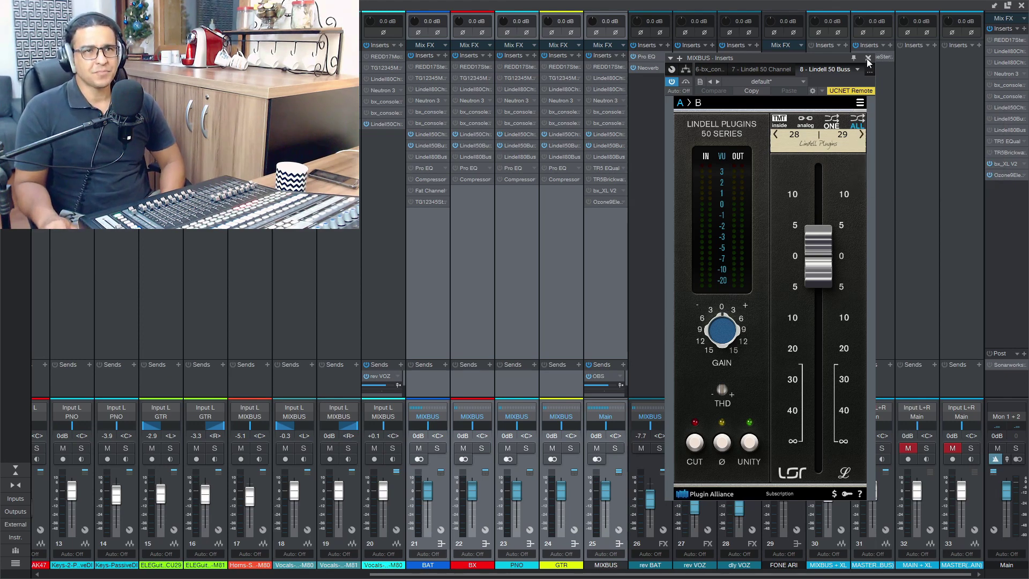
Bring up the MIXBUS Lindell 50 Channel and reposition its window over the mixer to show the whole plug-in.
{"action": "left_click", "coordinate": [596, 134]}
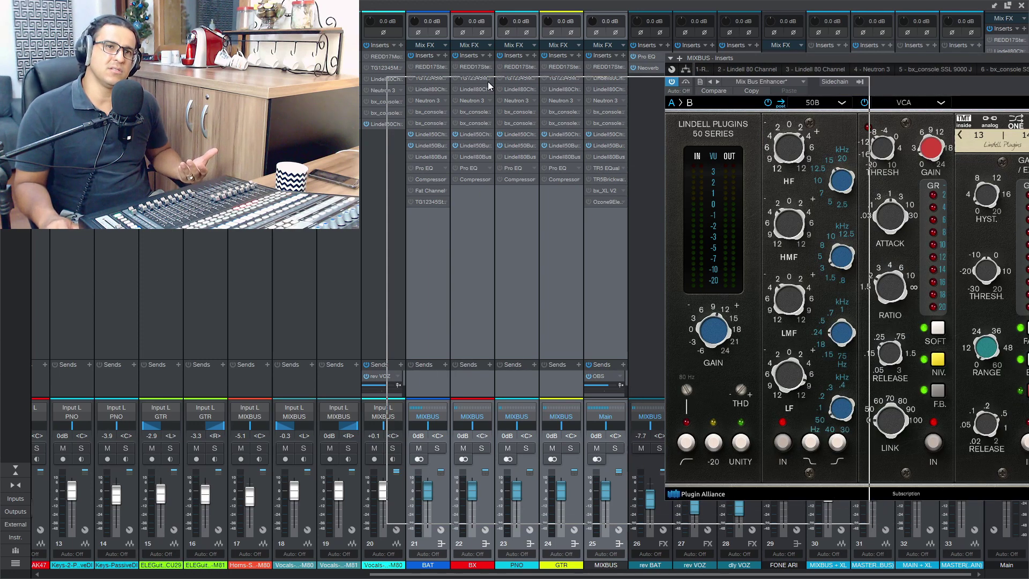
{"action": "left_click_drag", "start_coordinate": [766, 58], "coordinate": [487, 81]}
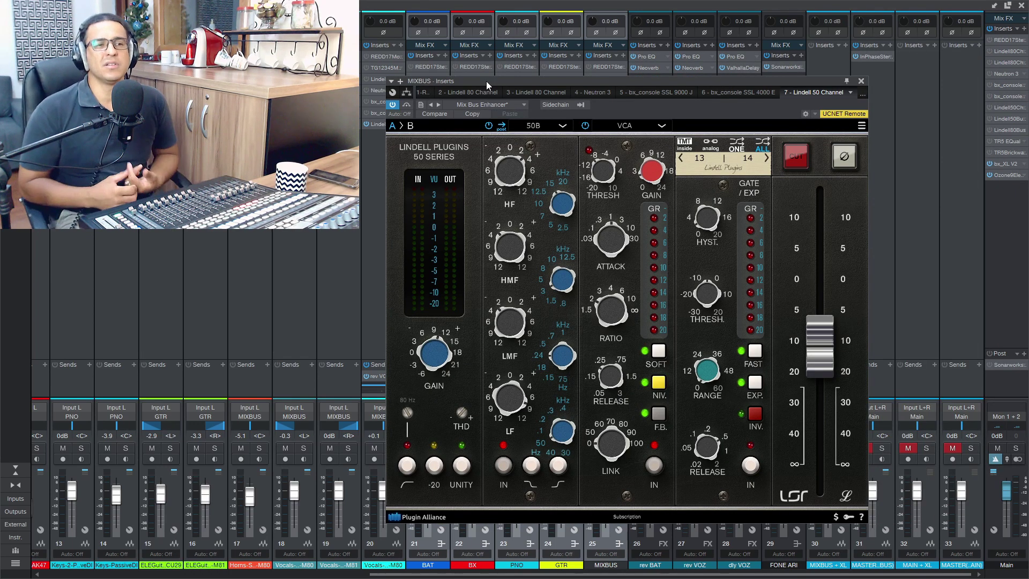
{"action": "left_click_drag", "start_coordinate": [486, 82], "coordinate": [509, 71]}
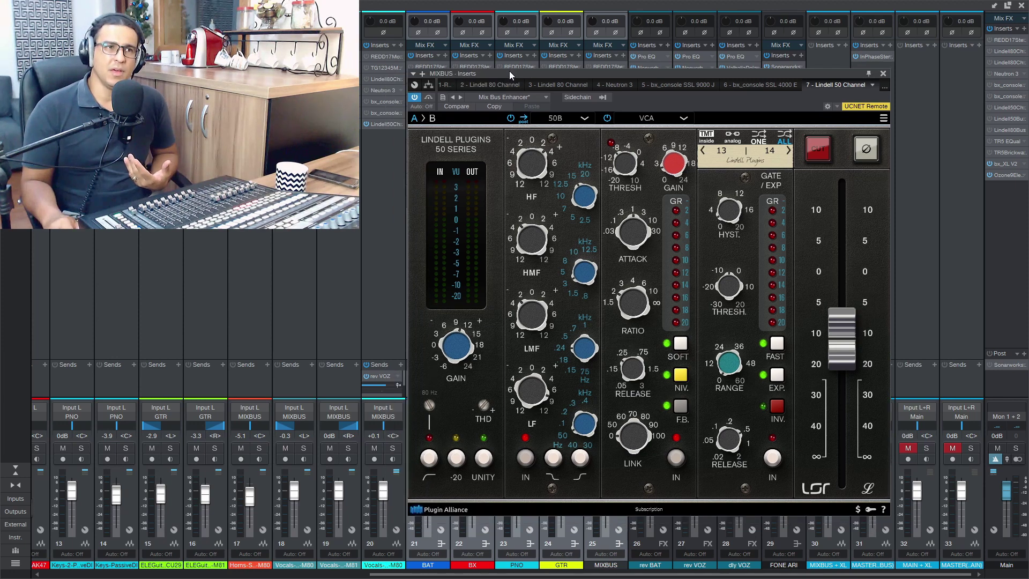